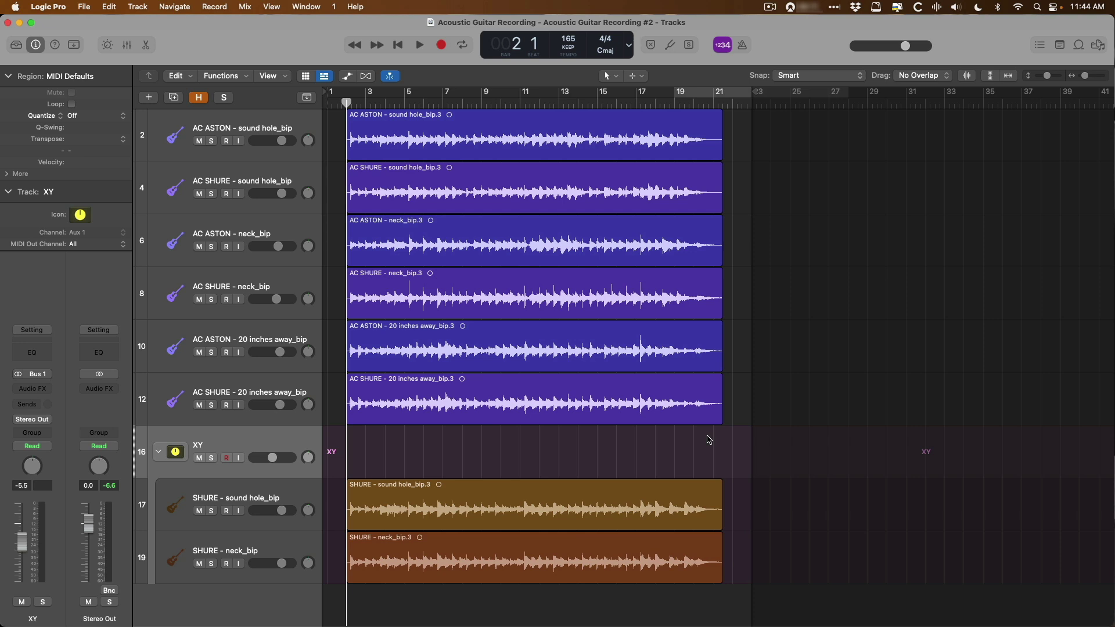
- Show the track notes and review each guitar track's microphone placement photo, from AC SHURE - sound hole_bip down to SHURE - sound hole_bip
left_click(278, 126)
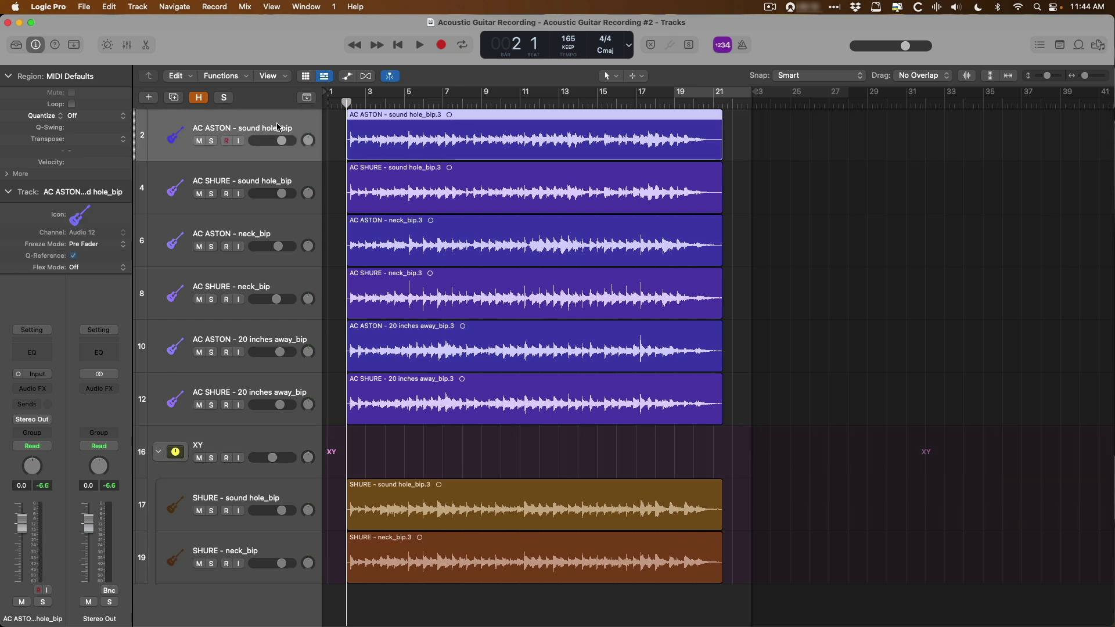
left_click(268, 177)
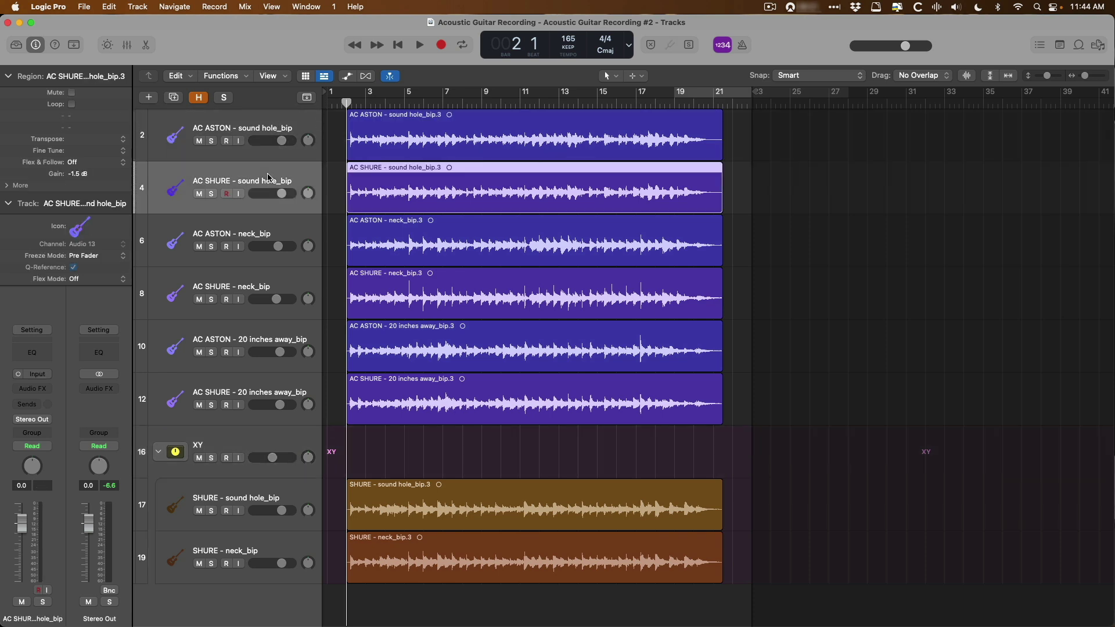
key("alt+super+p")
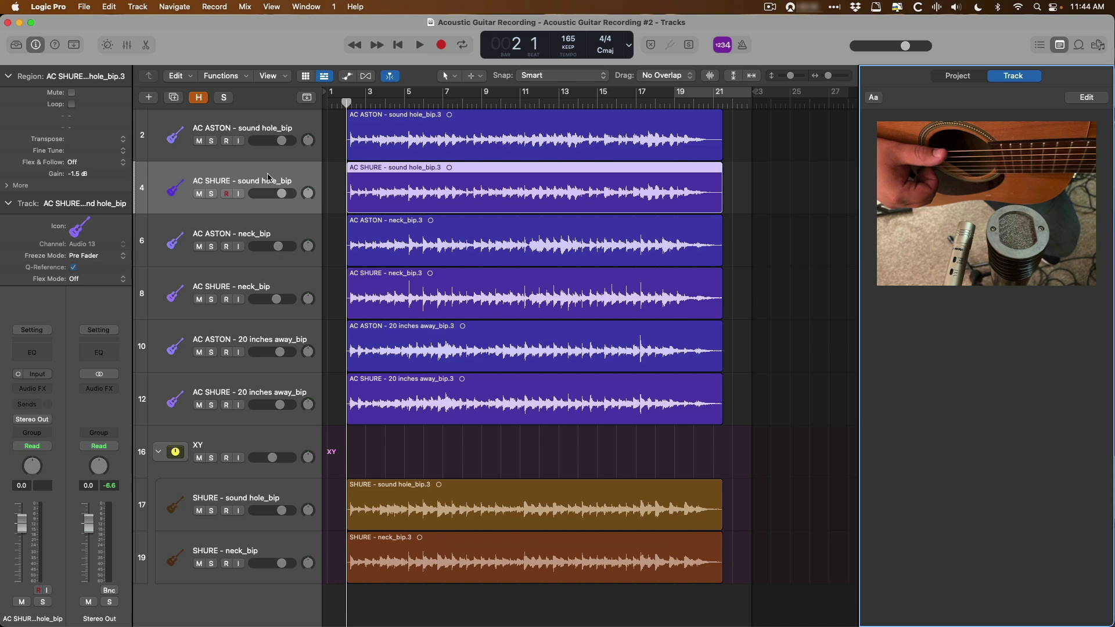
key("Down")
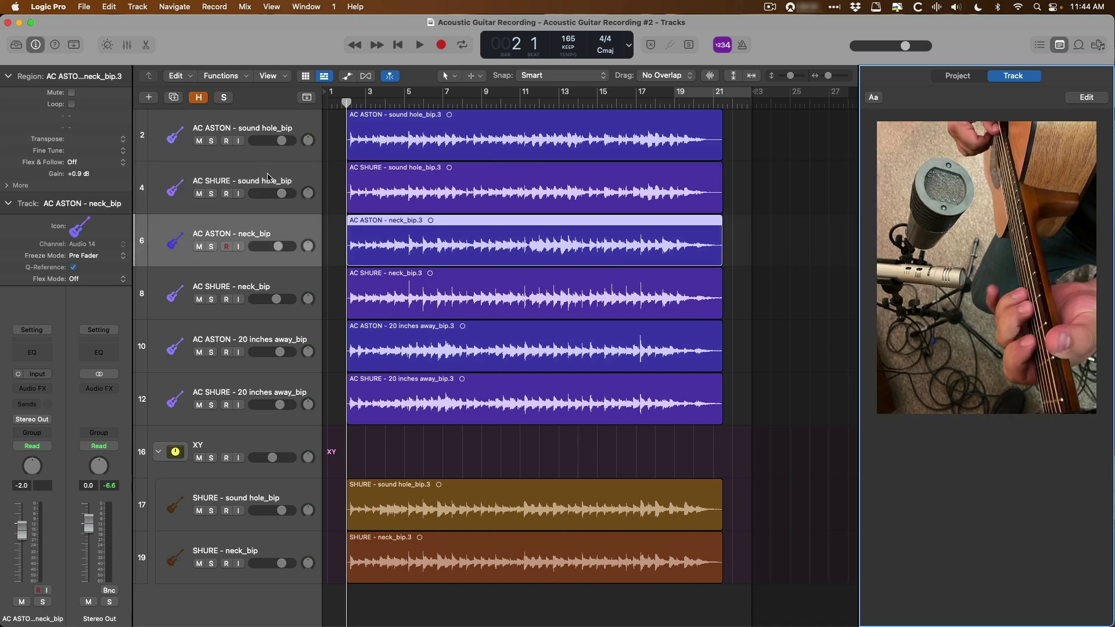
key("Down")
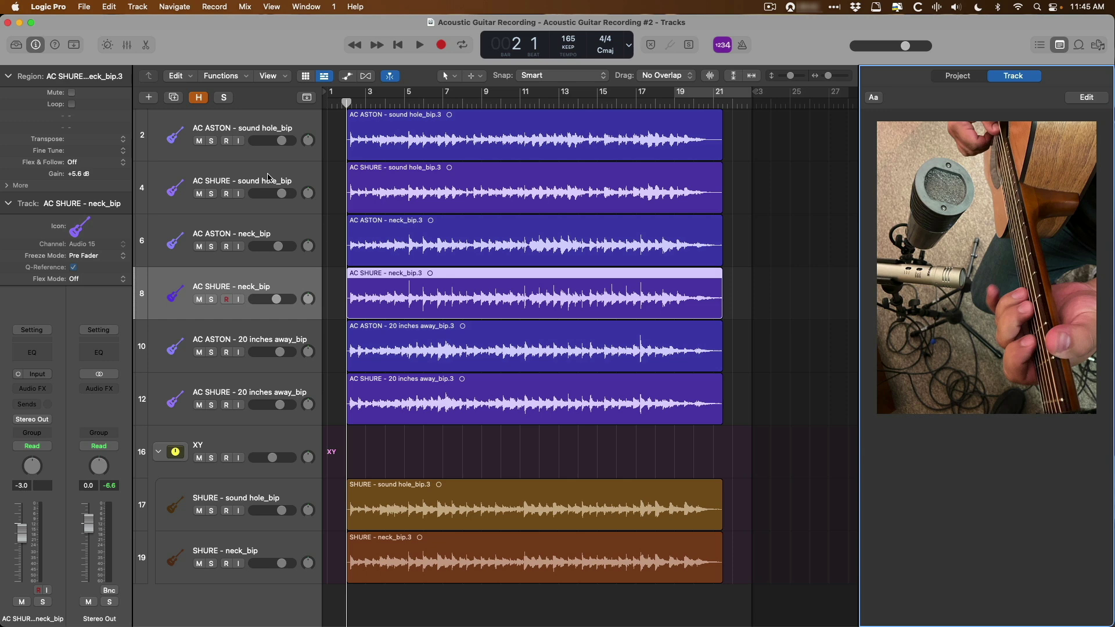
key("Down")
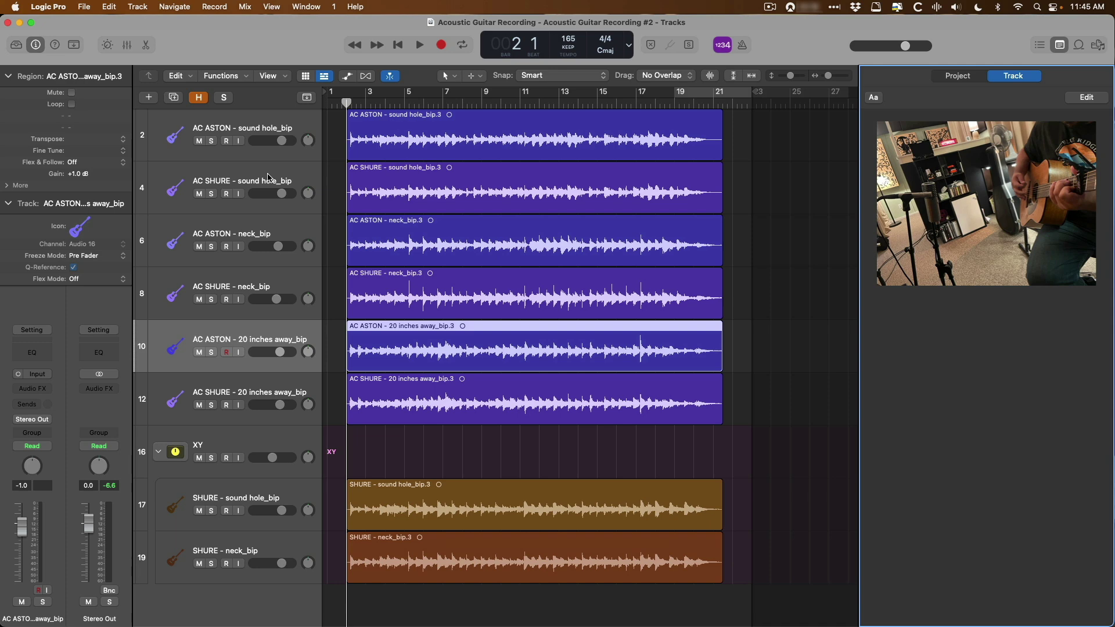
key("Down")
key("Down")
key("Down")
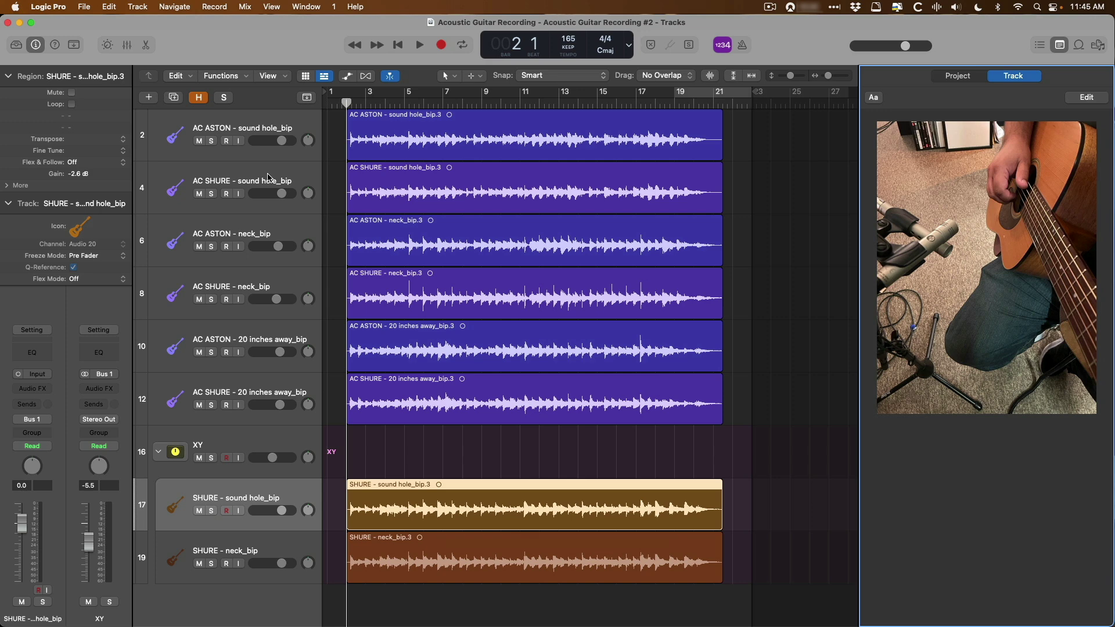
- Select the AC ASTON - sound hole_bip track, add a Channel EQ to the Stereo Out and move its window clear of the upper tracks
left_click(263, 129)
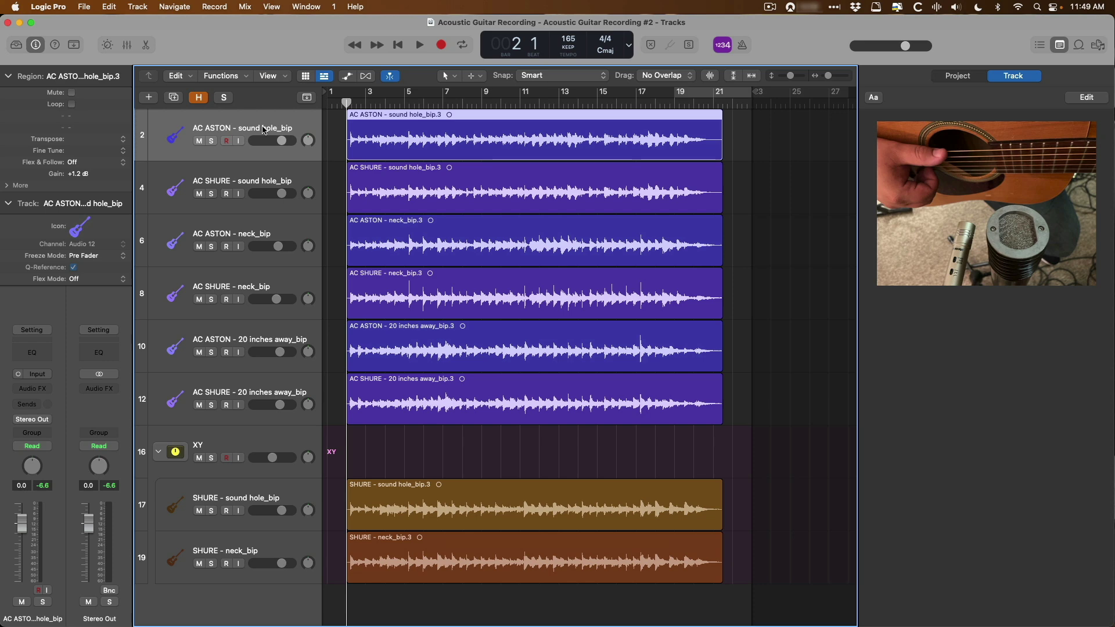
left_click(112, 357)
left_click(384, 222)
left_click(383, 221)
left_click_drag(579, 174, 735, 326)
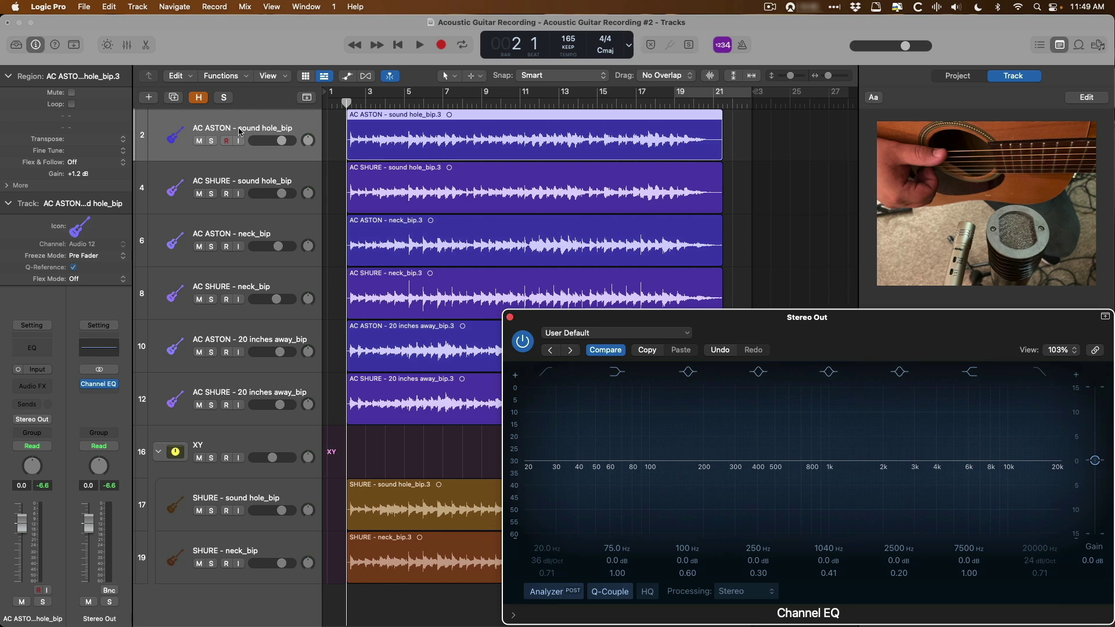
- Play the AC ASTON - sound hole_bip track in solo and shift the Channel EQ analyzer scale to span 10 to 70
left_click(213, 142)
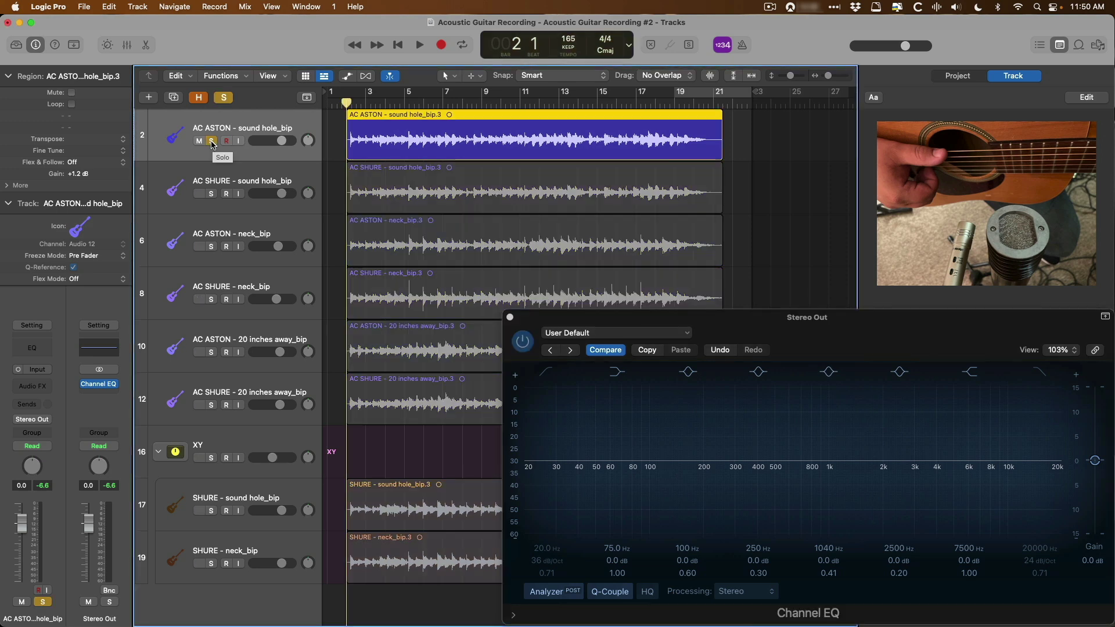
left_click(211, 195)
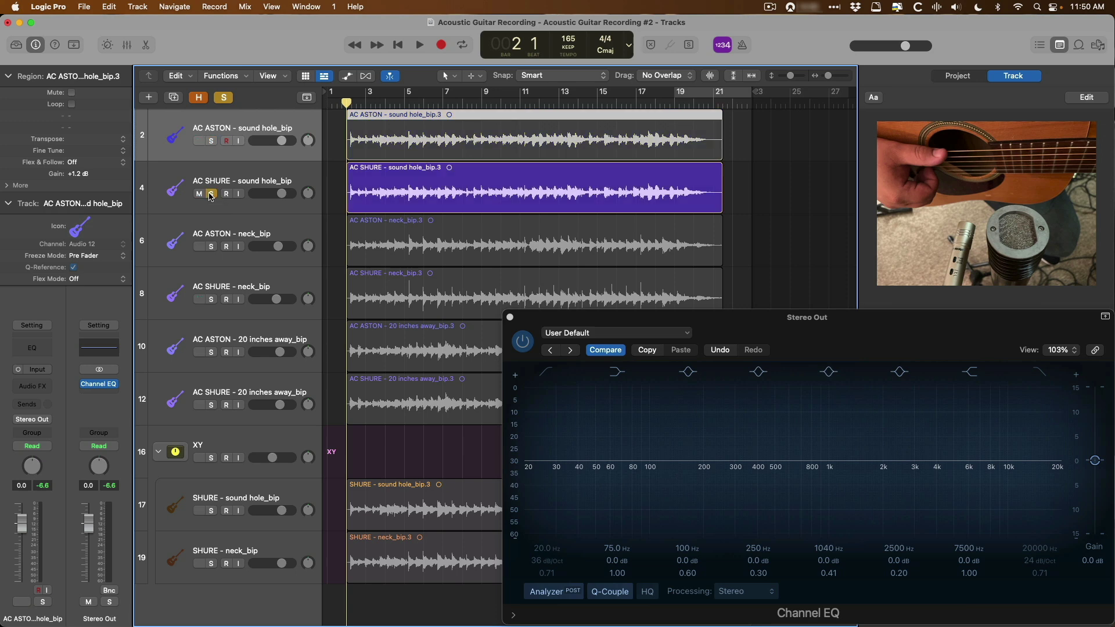
left_click(212, 141)
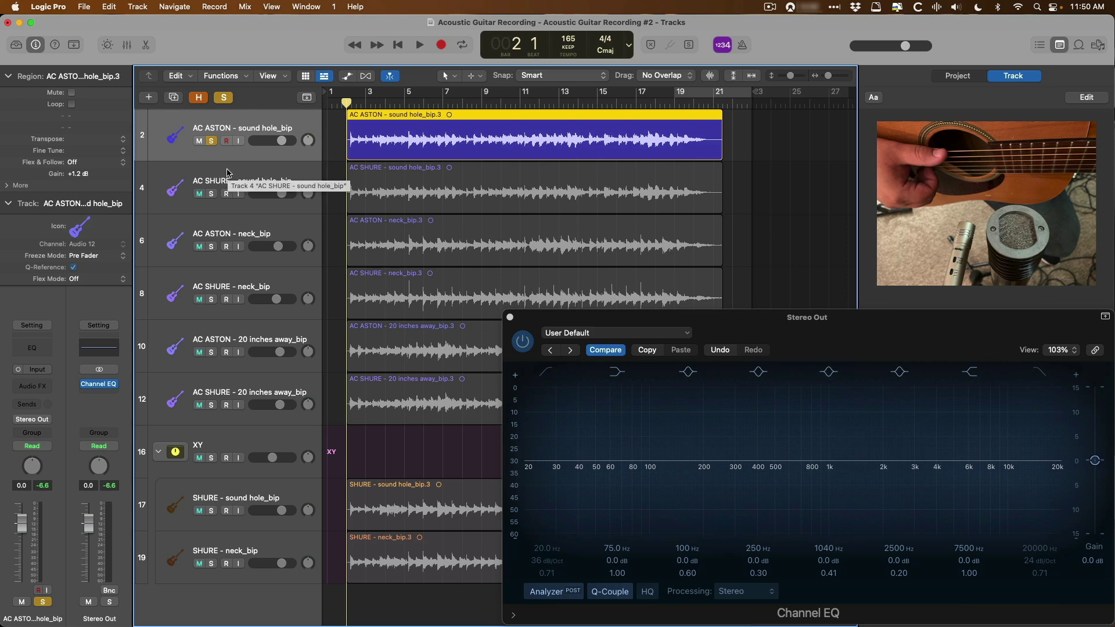
key("space")
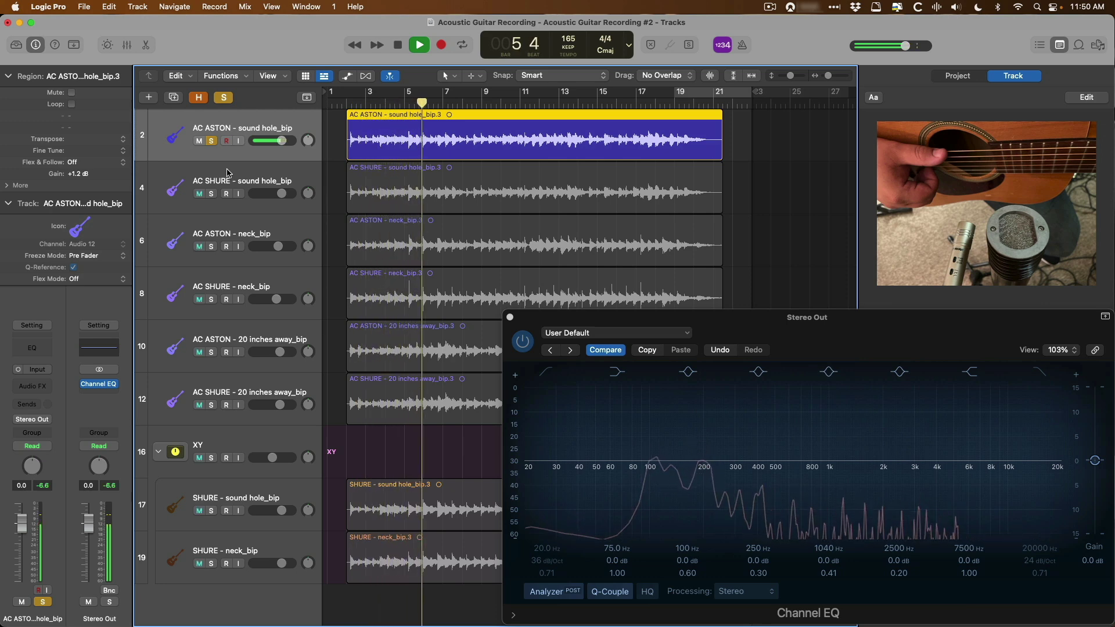
left_click(515, 442)
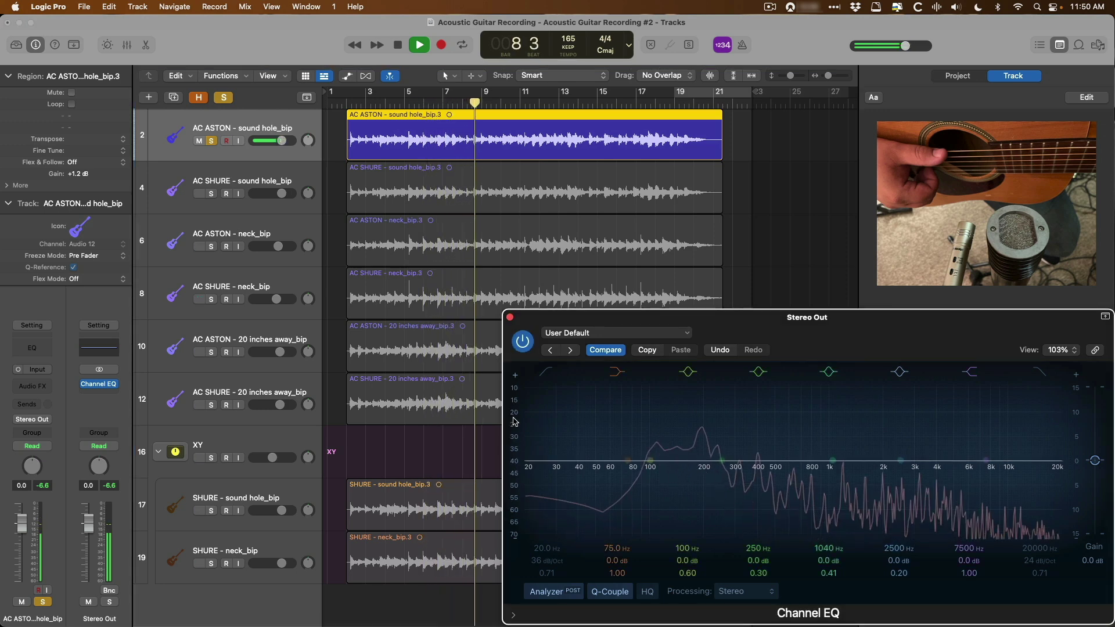
left_click_drag(514, 428, 512, 419)
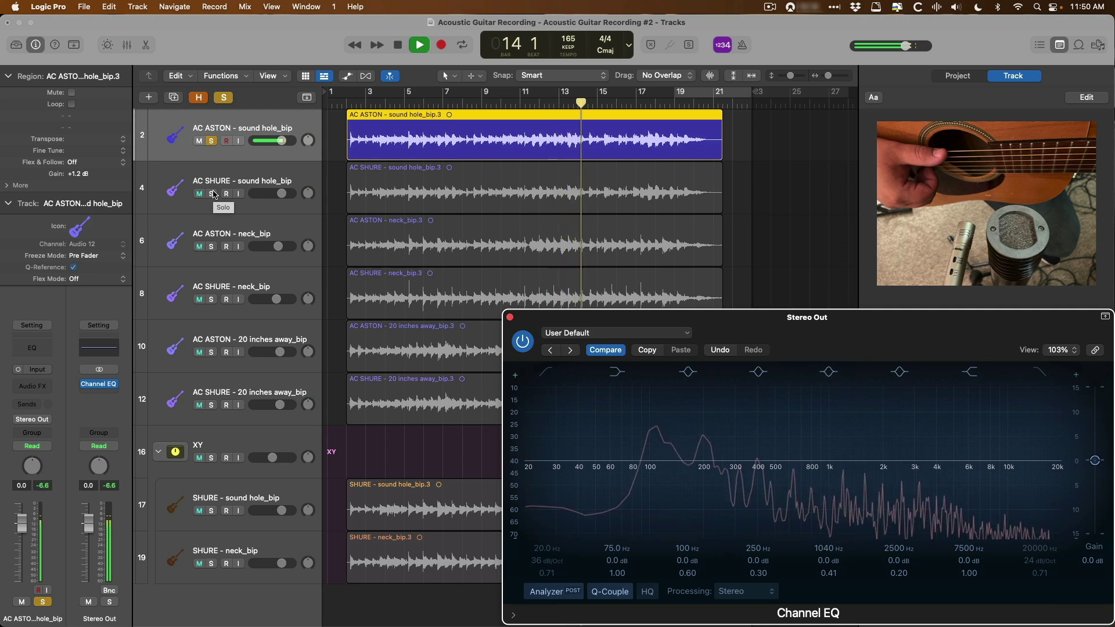
key("space")
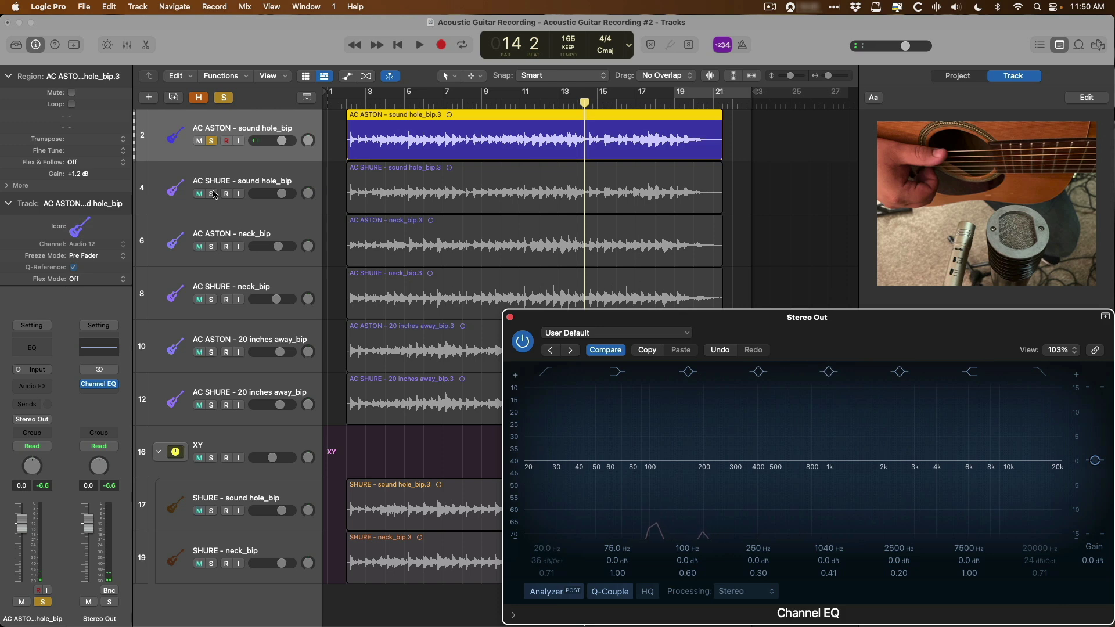
- Solo only the AC SHURE - sound hole_bip track and play it from the start
left_click(212, 194)
scroll(257, 188, "down", 1)
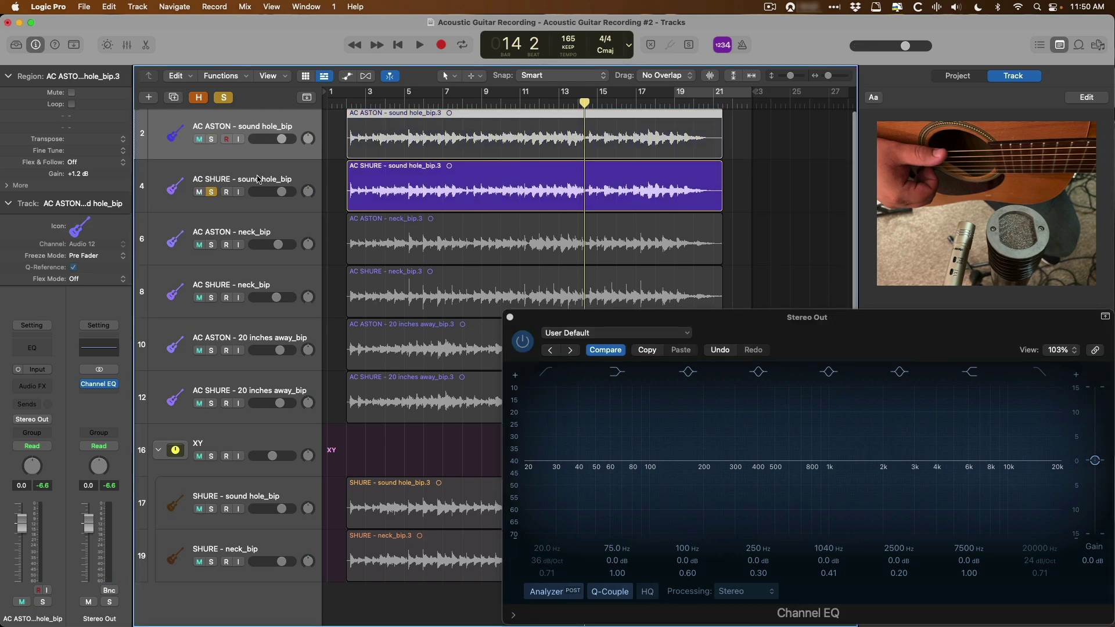
scroll(256, 177, "up", 1)
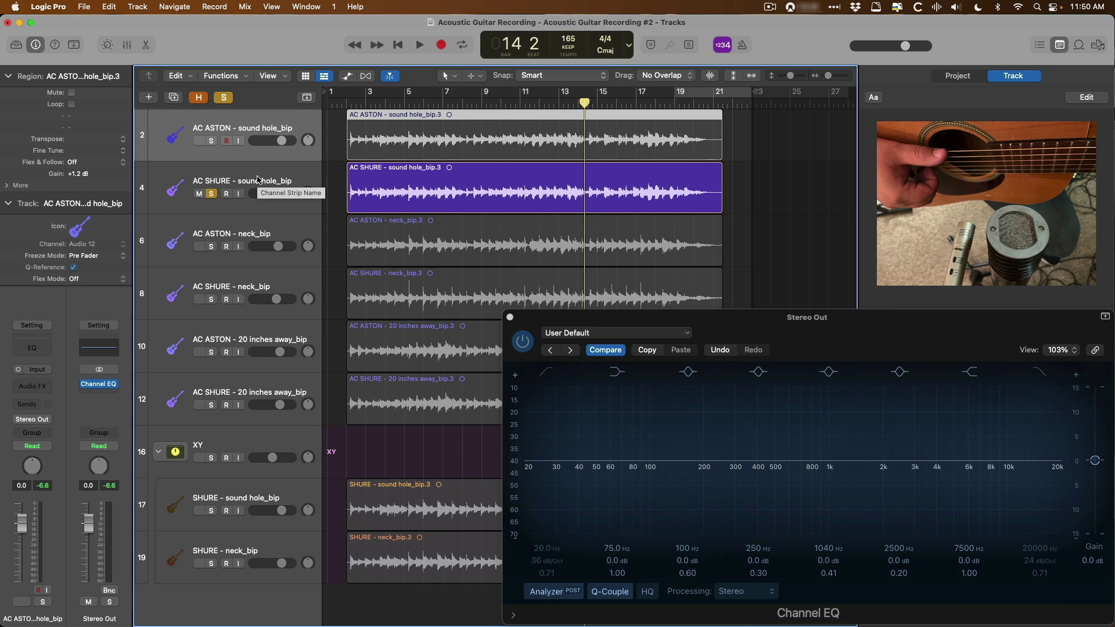
key("shift+space")
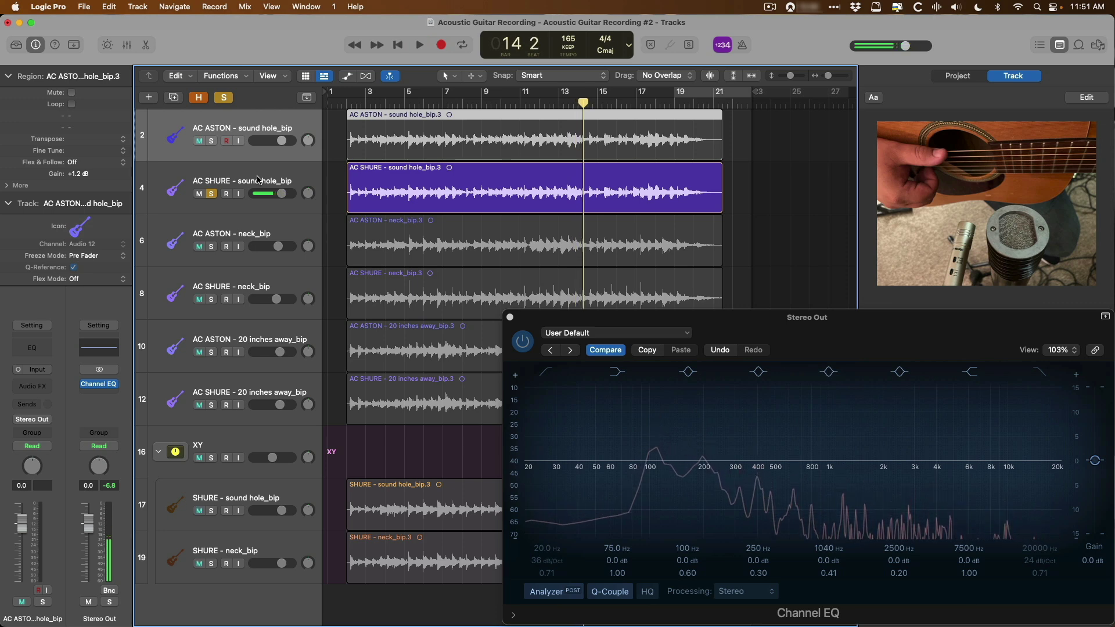
- Play from the start while alternating solo between the AC ASTON and AC SHURE sound hole tracks, and clear the solo after stopping
left_click(210, 141)
key("space")
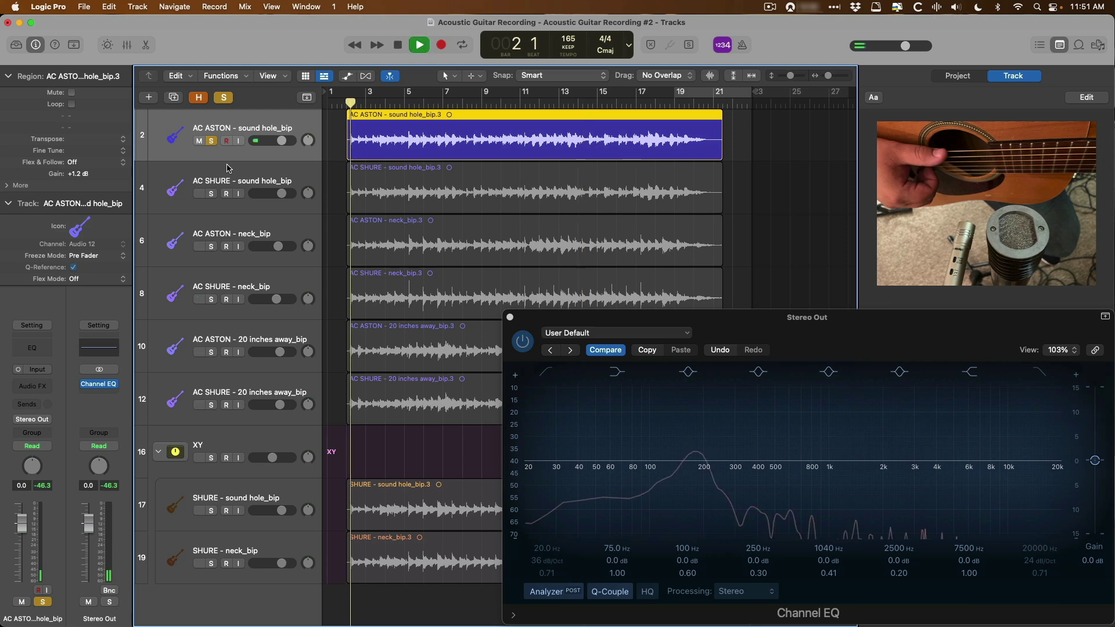
left_click(211, 194)
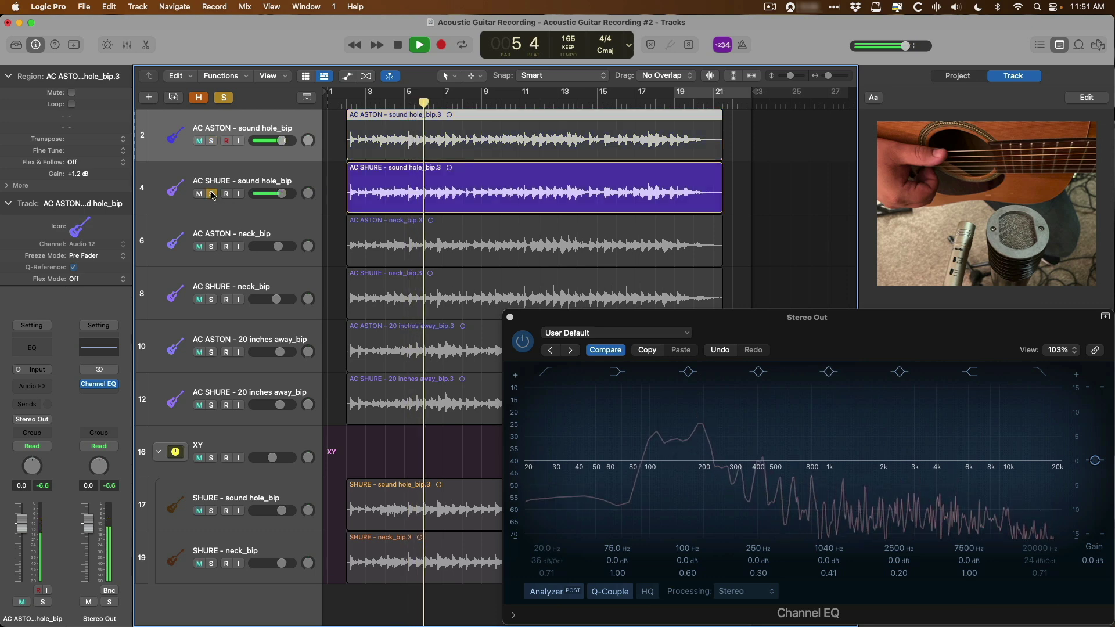
left_click(212, 142)
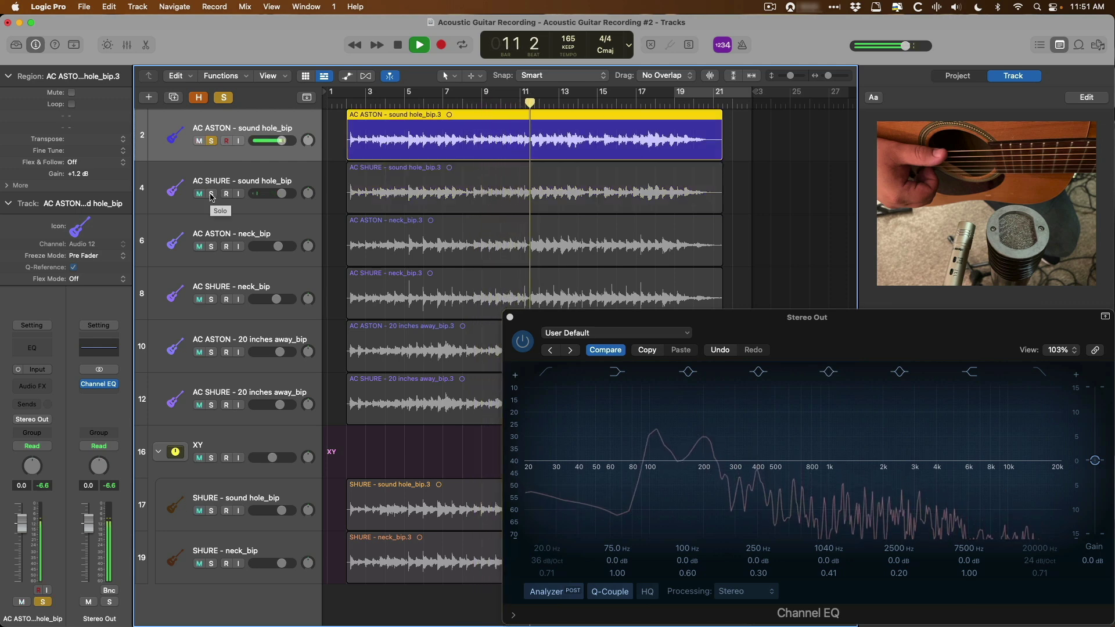
left_click(212, 195)
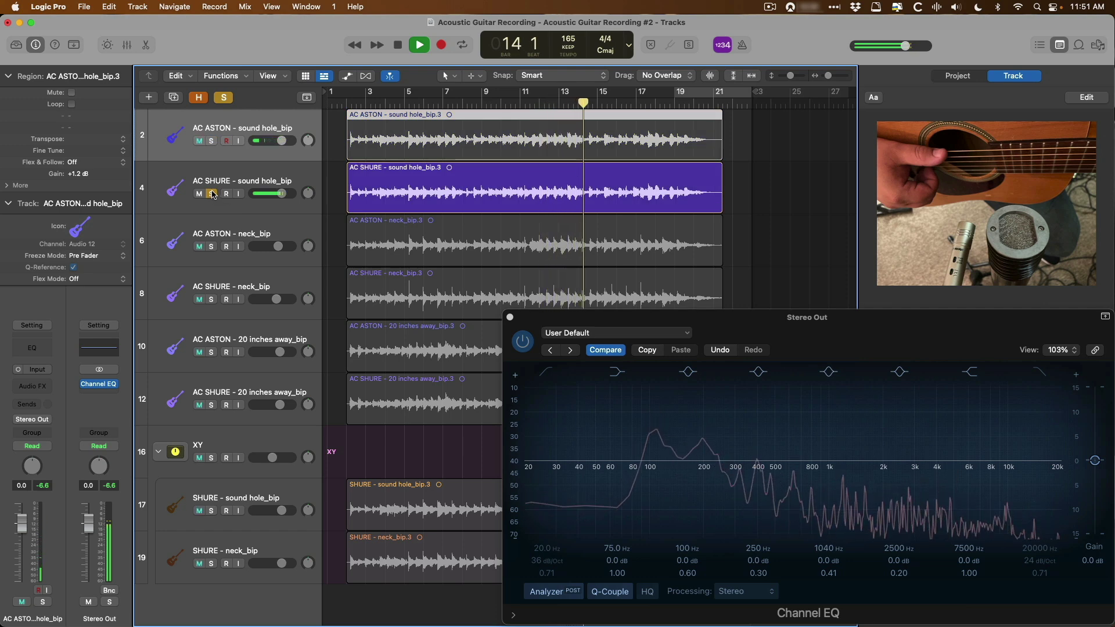
key("space")
left_click(212, 195)
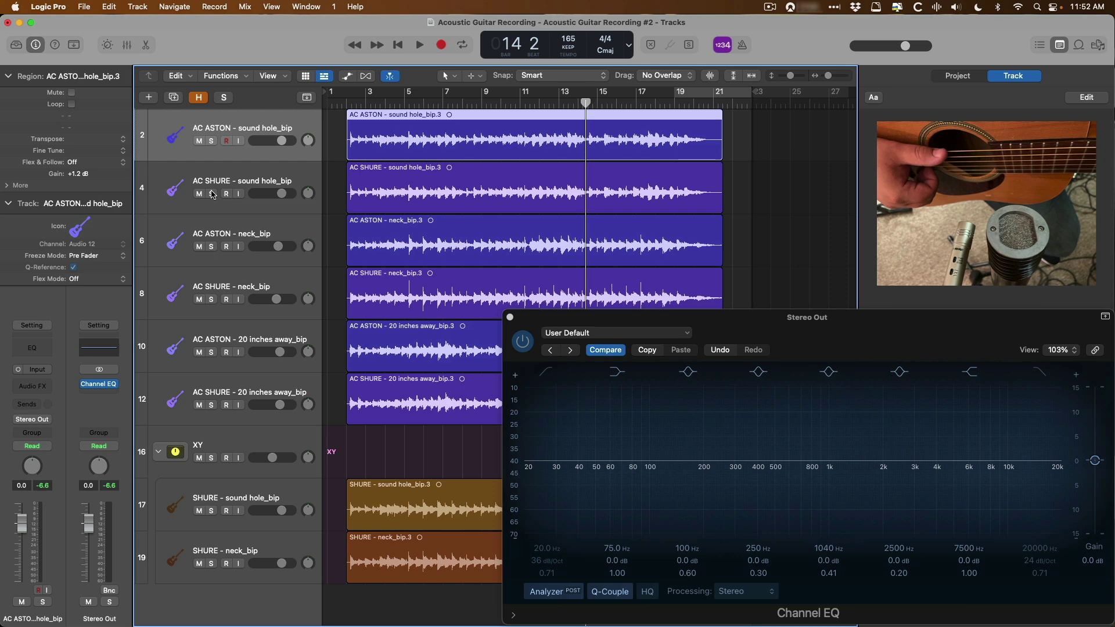
- Play AC ASTON - sound hole_bip in solo and compare it with and without a 4.6 dB EQ cut at 2540 Hz, Q 2.00, leaving the band off
left_click(211, 141)
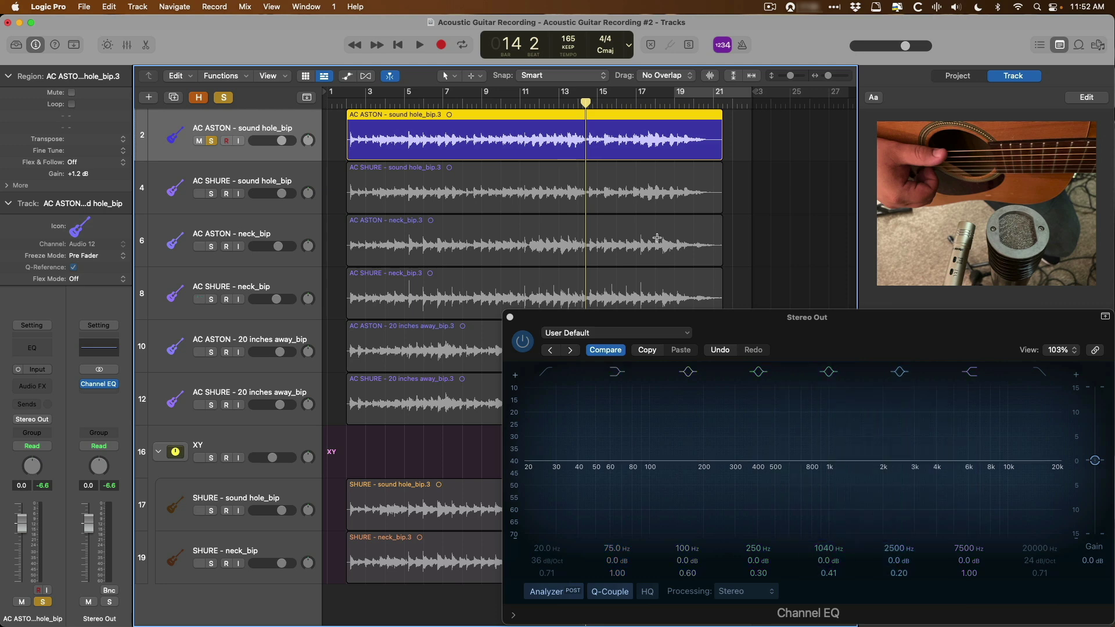
key("shift+space")
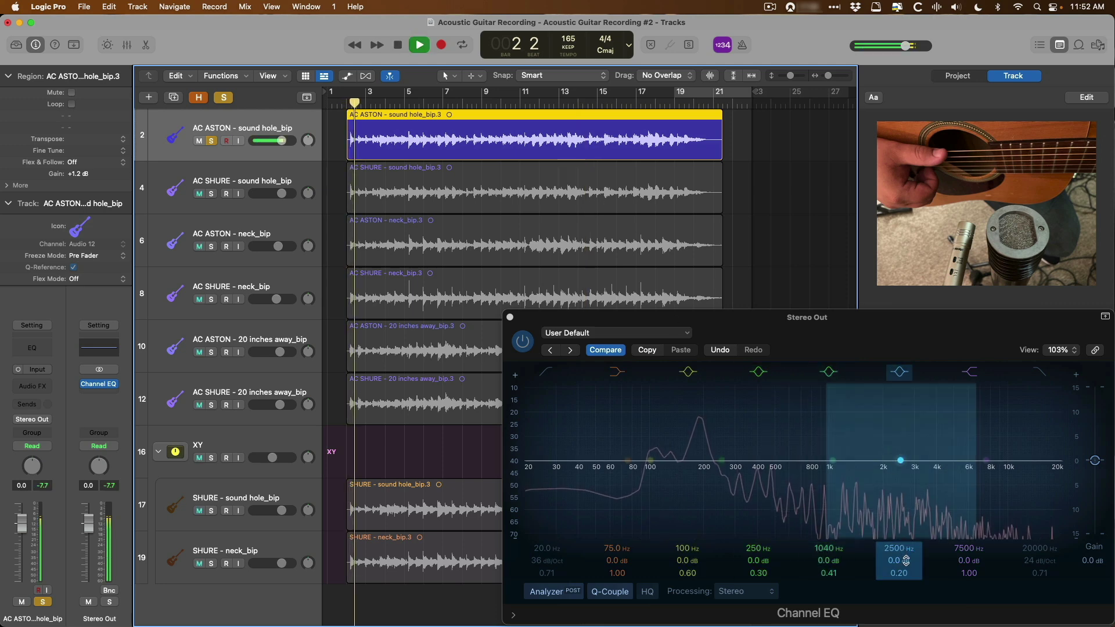
left_click_drag(905, 575, 905, 555)
left_click_drag(902, 453, 901, 482)
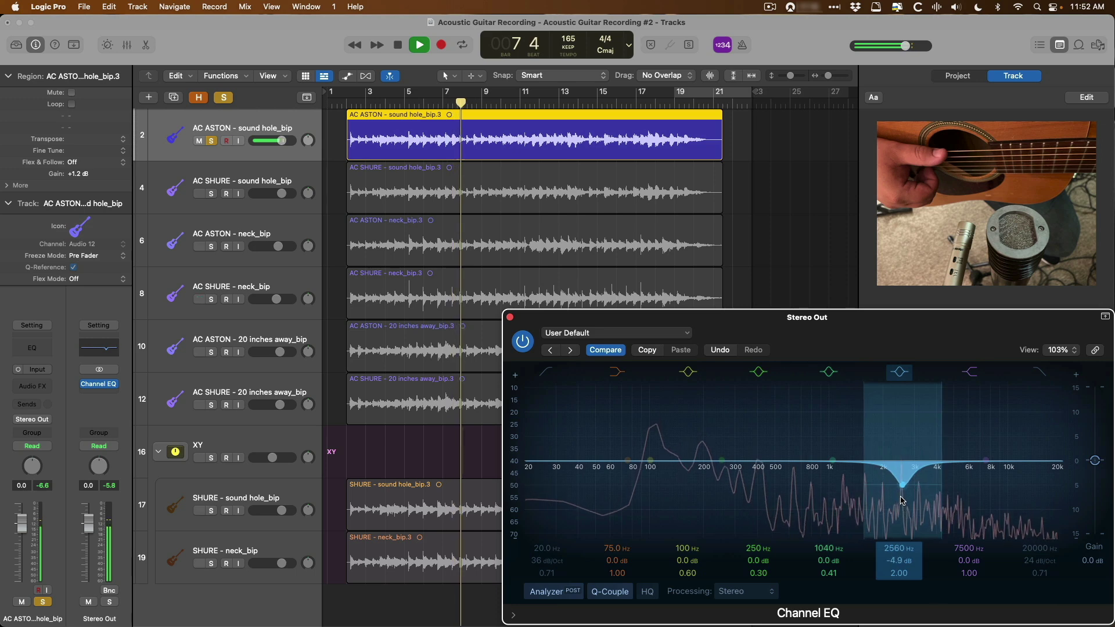
left_click(899, 372)
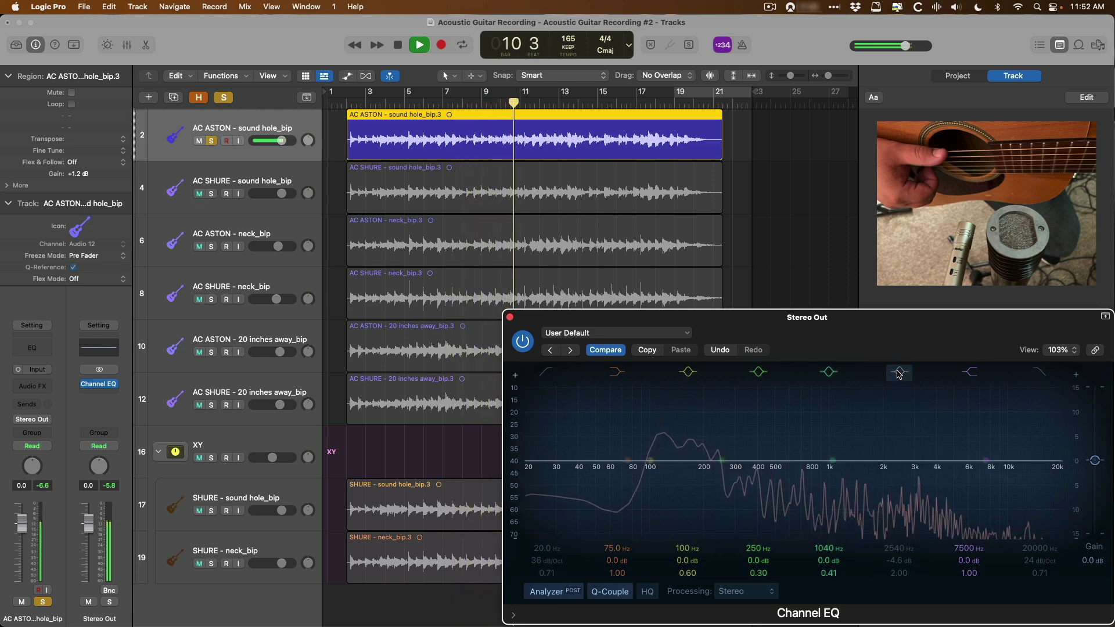
left_click(899, 372)
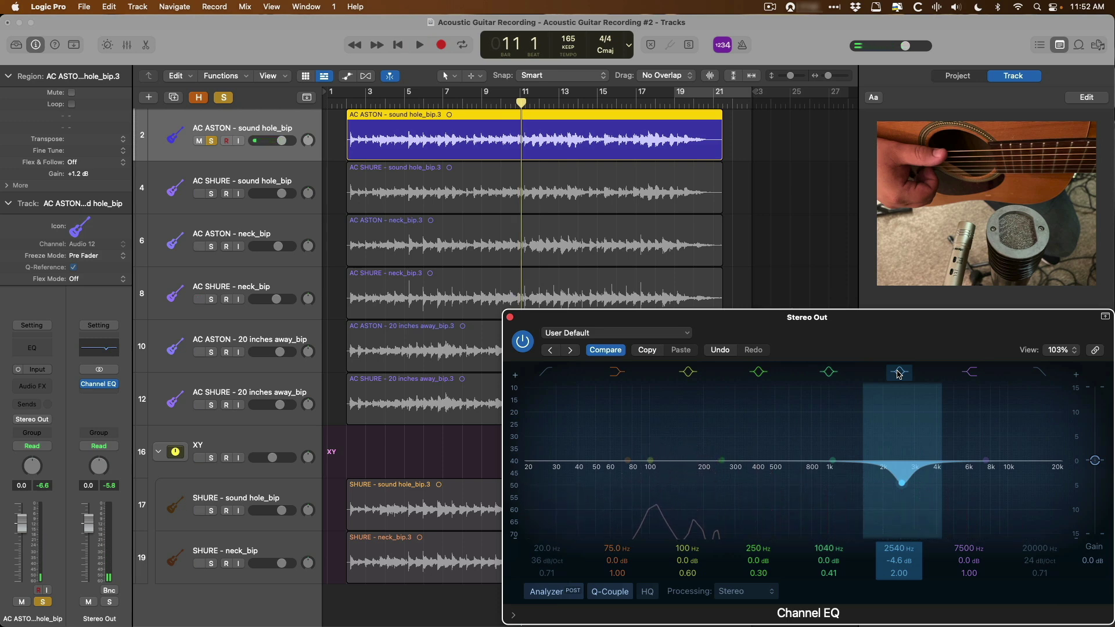
left_click(899, 372)
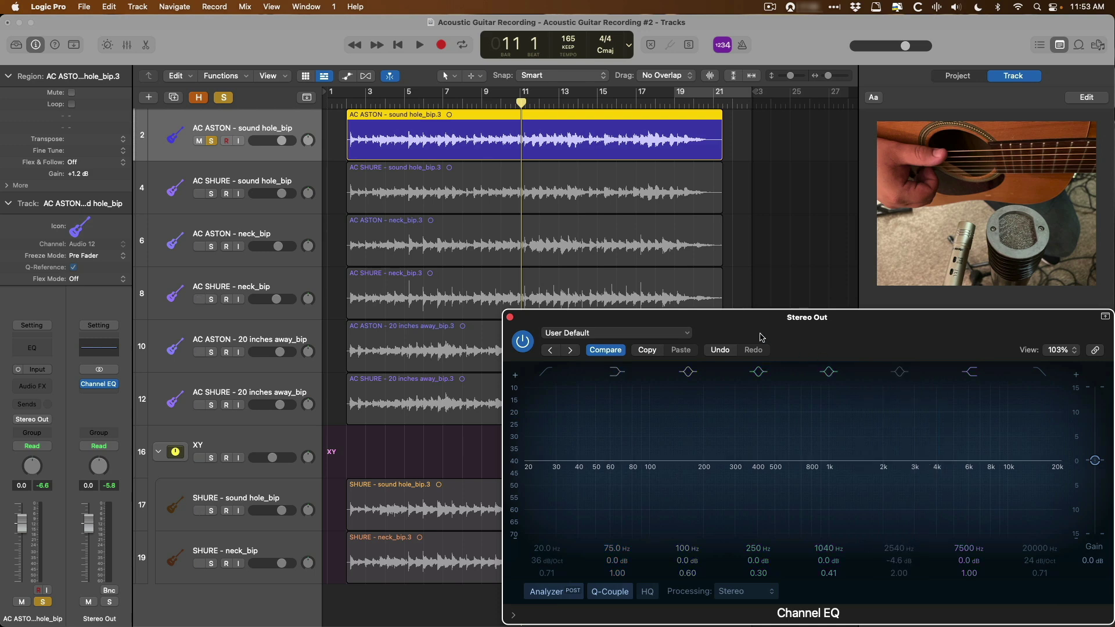
- Play AC SHURE - sound hole_bip in solo and compare it with and without a 7.7 dB EQ cut at 1210 Hz, Q 3.60
left_click(211, 194, "alt")
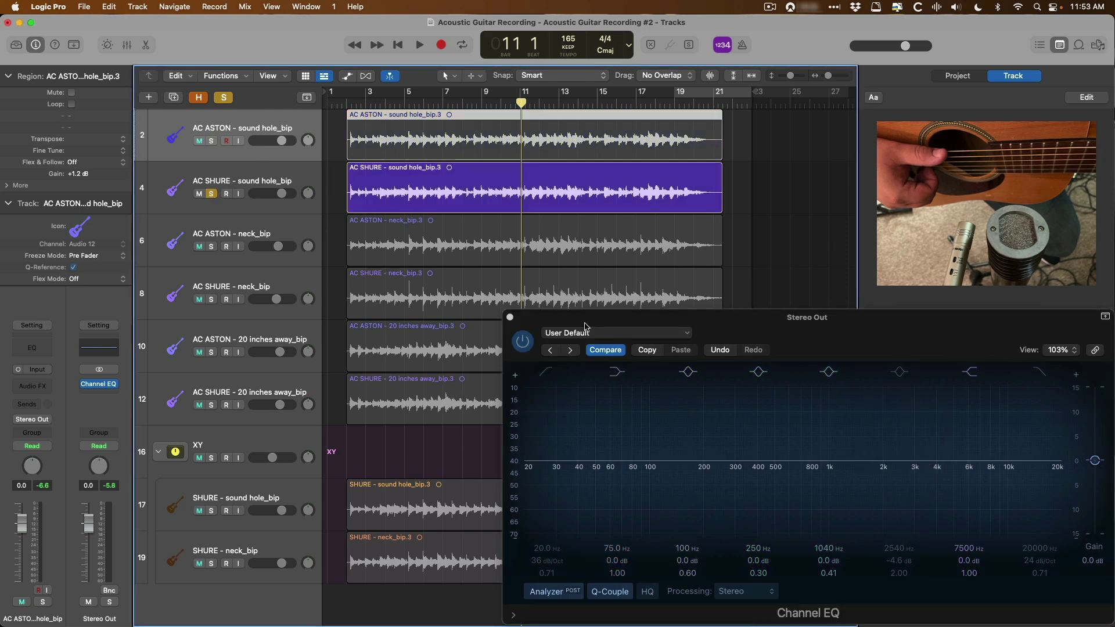
key("shift+space")
left_click_drag(828, 574, 828, 573)
left_click_drag(832, 457, 844, 511)
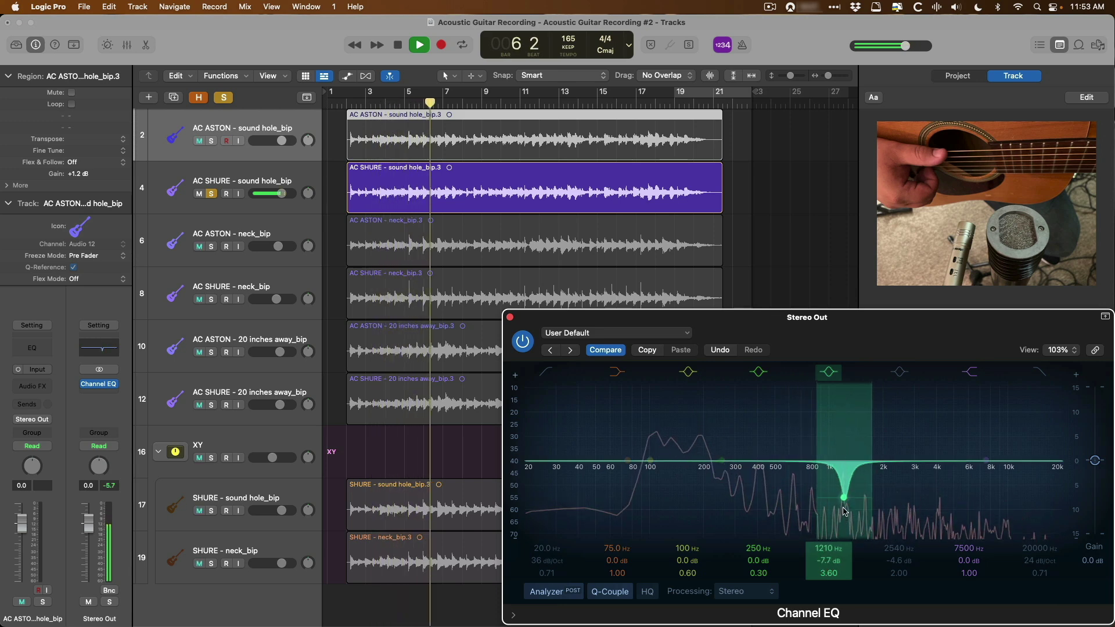
left_click(830, 376)
left_click(830, 376)
key("space")
left_click(831, 376)
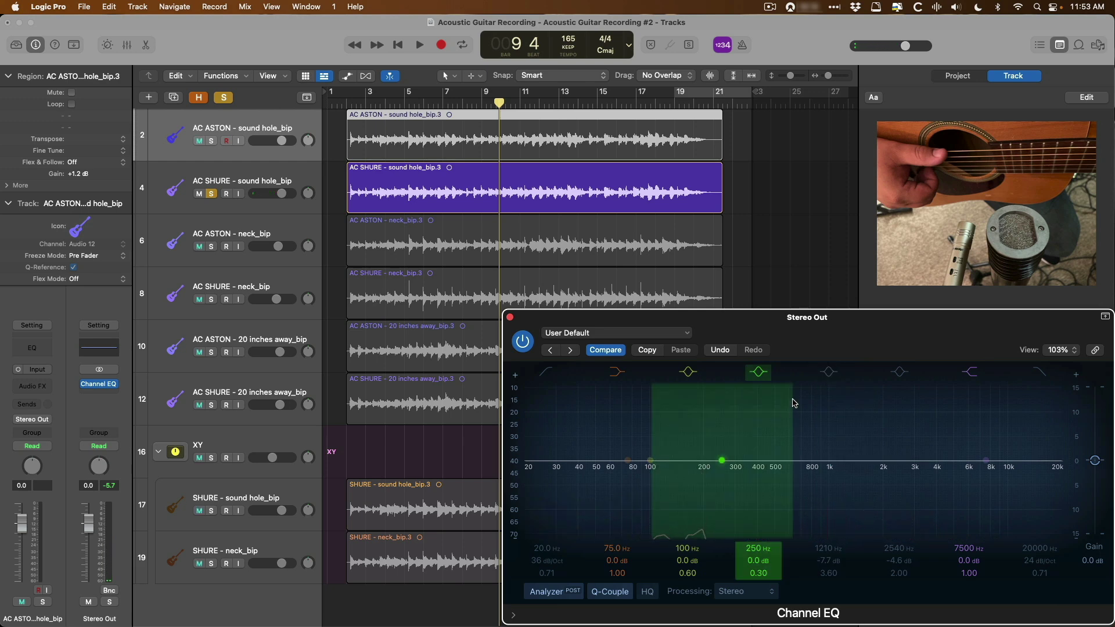
- Turn the 1210 Hz and 2540 Hz EQ bands back on and reset both gains to 0.0 dB
left_click(847, 539)
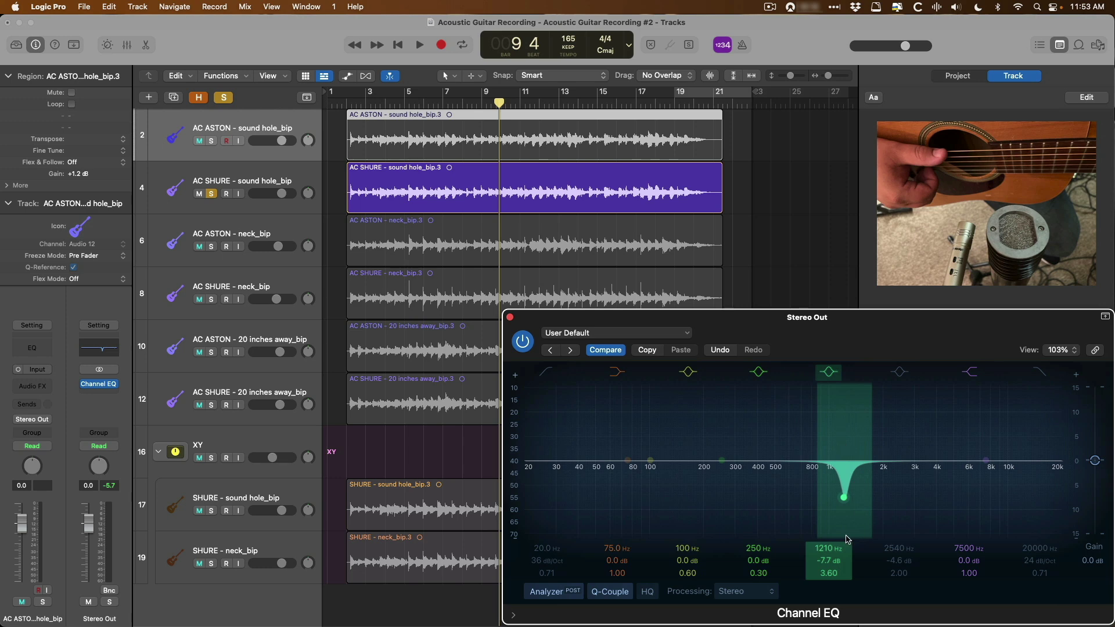
left_click(832, 564, "alt")
left_click(900, 372)
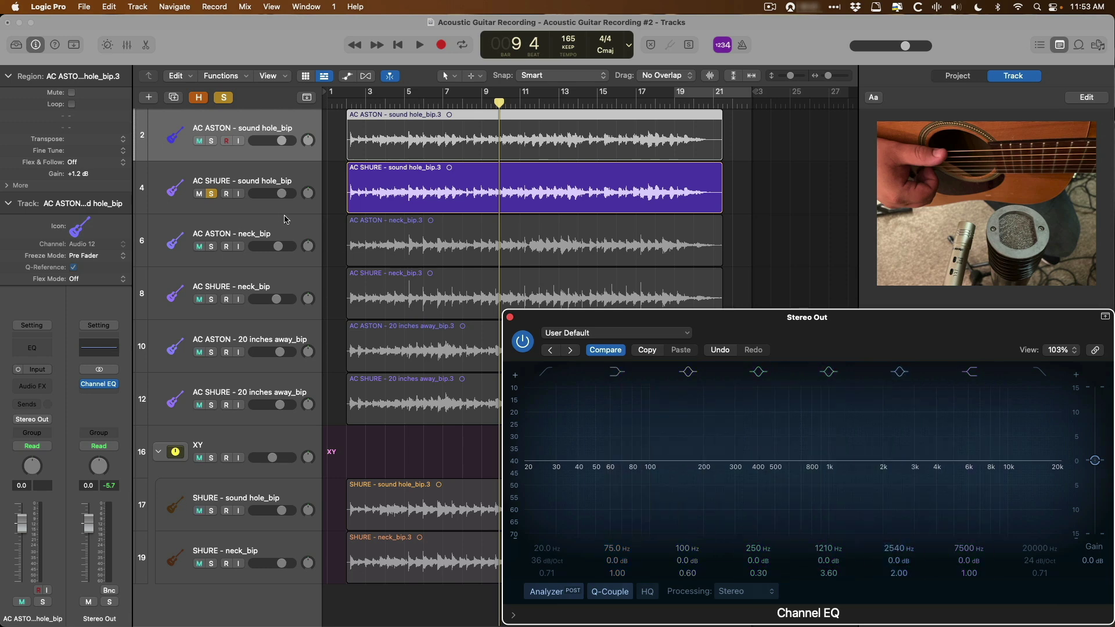
- Solo AC ASTON - neck_bip, play it from bar 2, and select its track after stopping
left_click(210, 246)
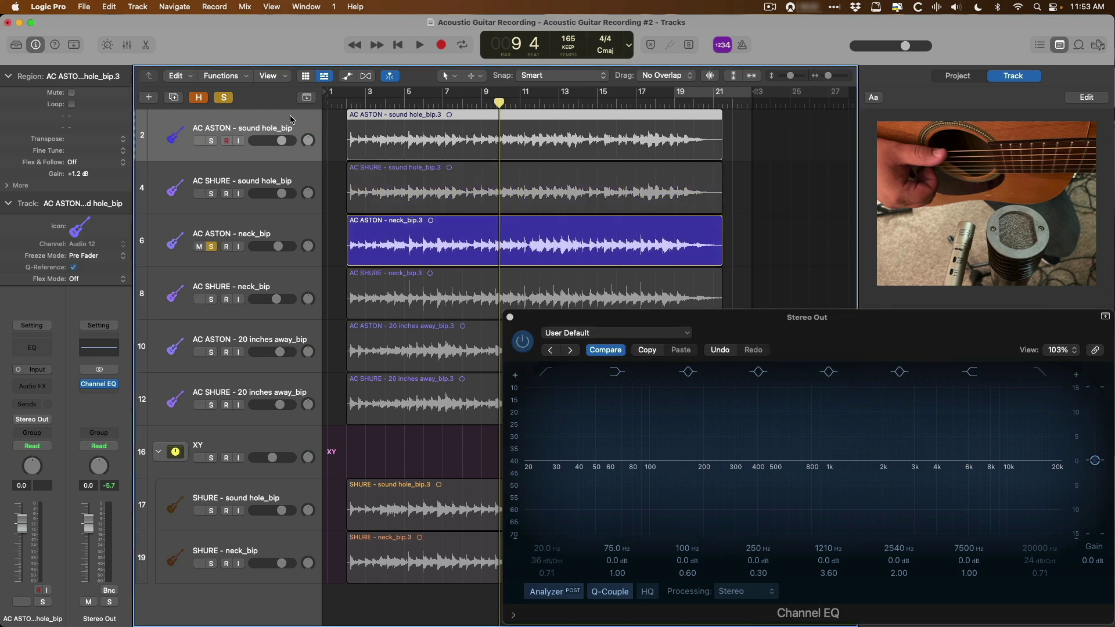
left_click(343, 102)
key("space")
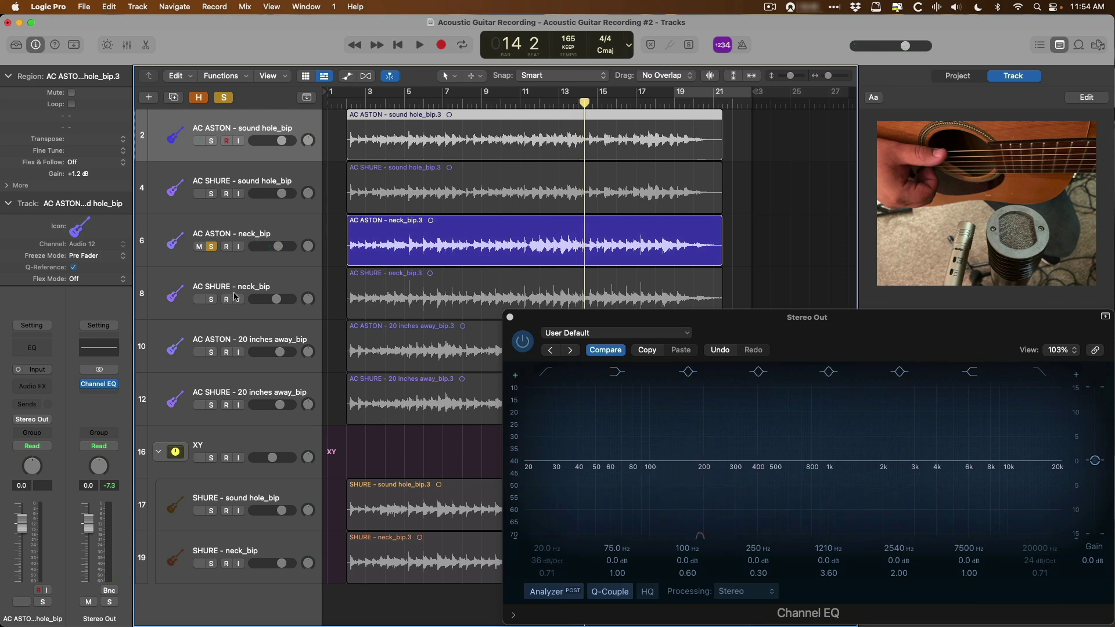
left_click(236, 254)
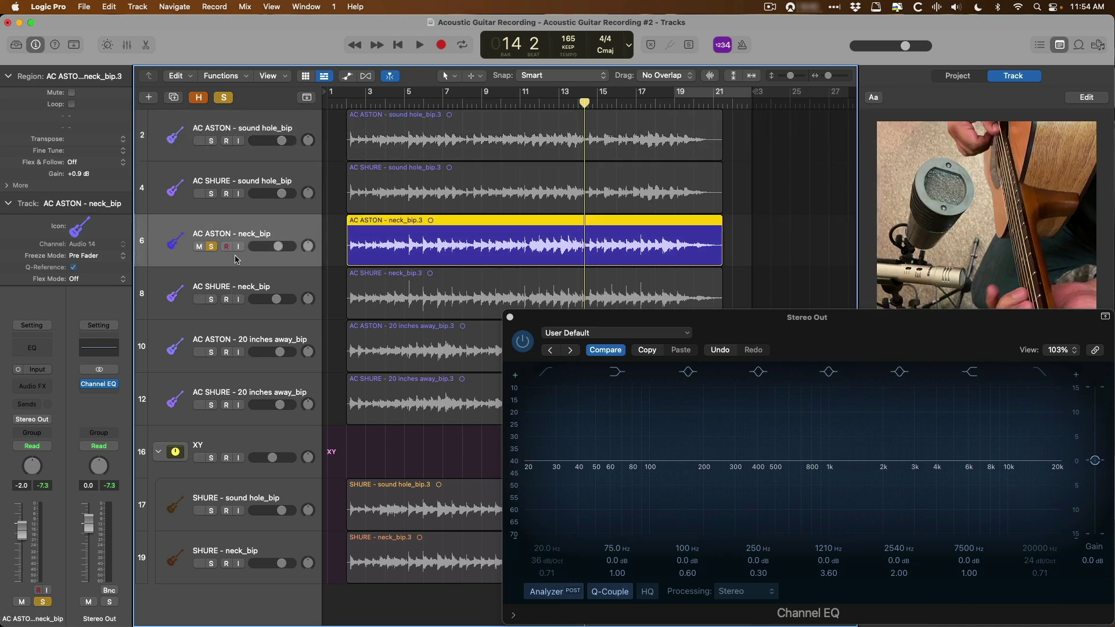
- Solo AC SHURE - neck_bip, collapse the Channel EQ window's header and move the window lower, and play the track through the analyzer
left_click(211, 299)
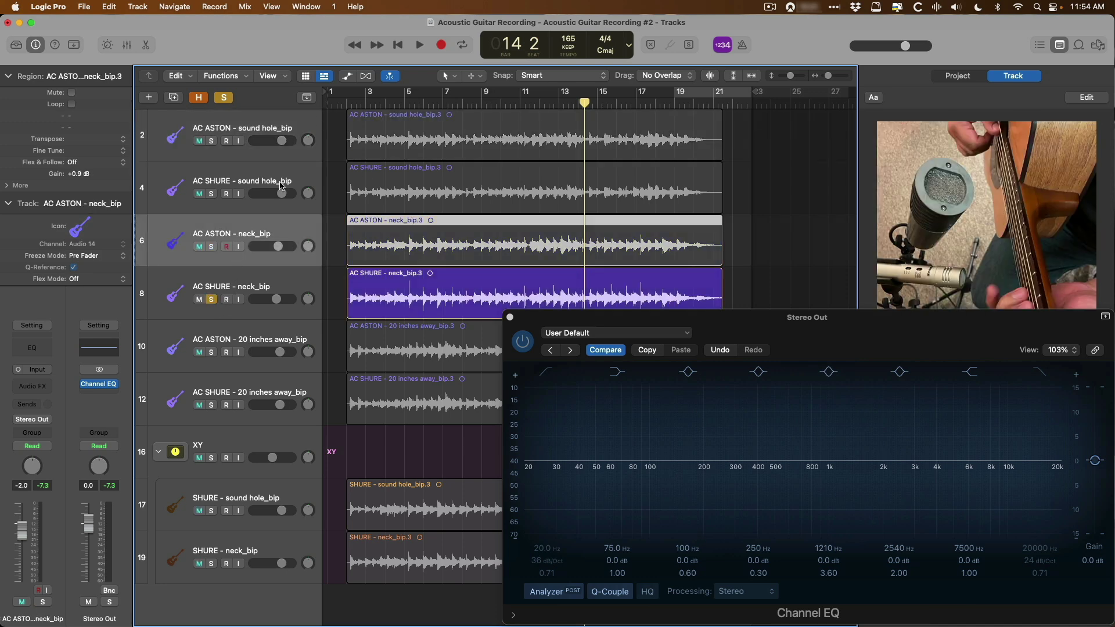
left_click_drag(791, 331, 791, 335)
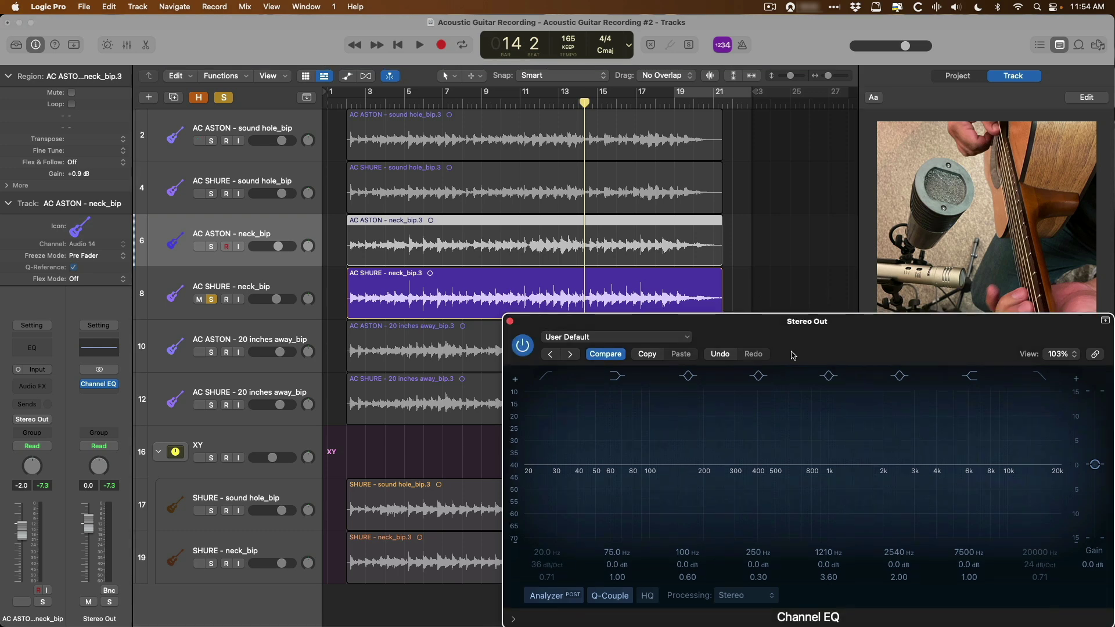
left_click(1105, 320)
key("shift+space")
left_click_drag(1053, 327, 1051, 360)
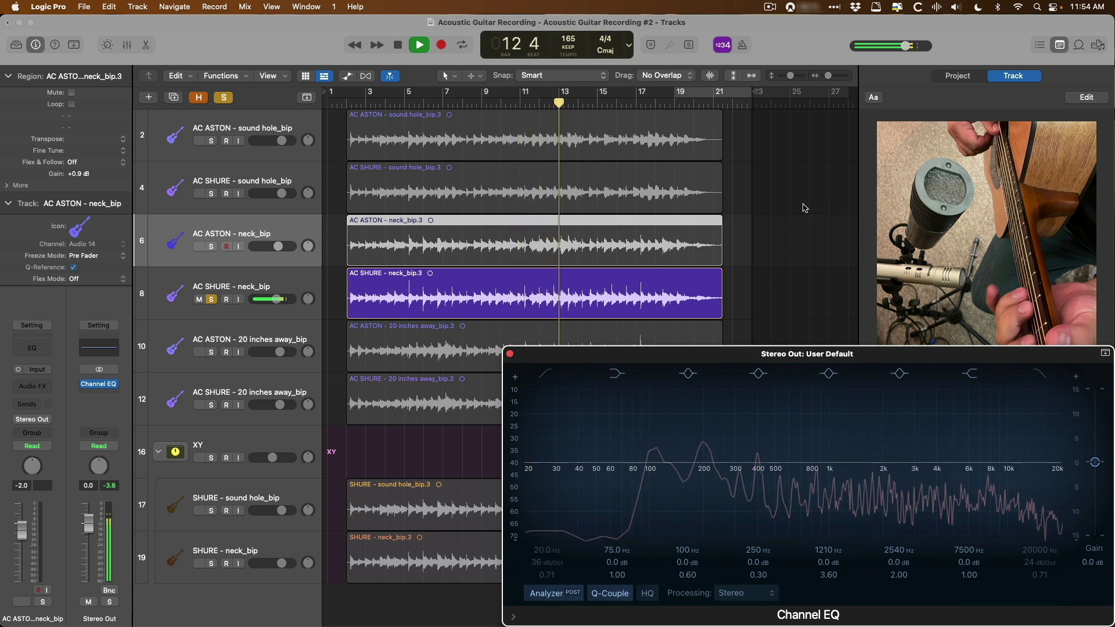
key("space")
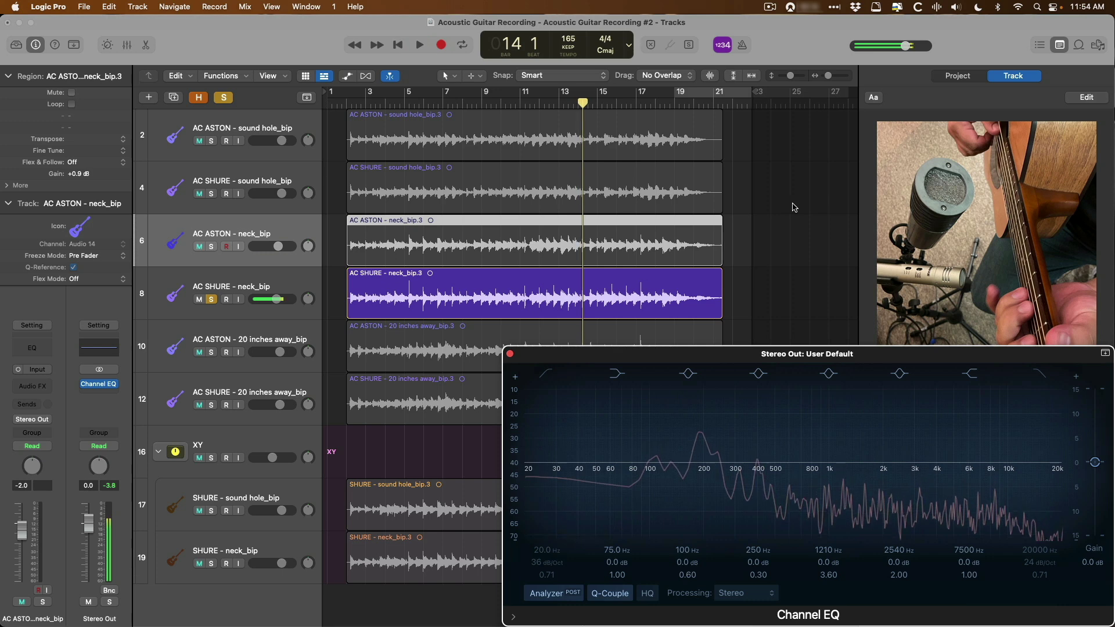
- Play from the start while alternating solo between the AC ASTON and AC SHURE neck tracks, and stop on AC SHURE - neck_bip
left_click(211, 247)
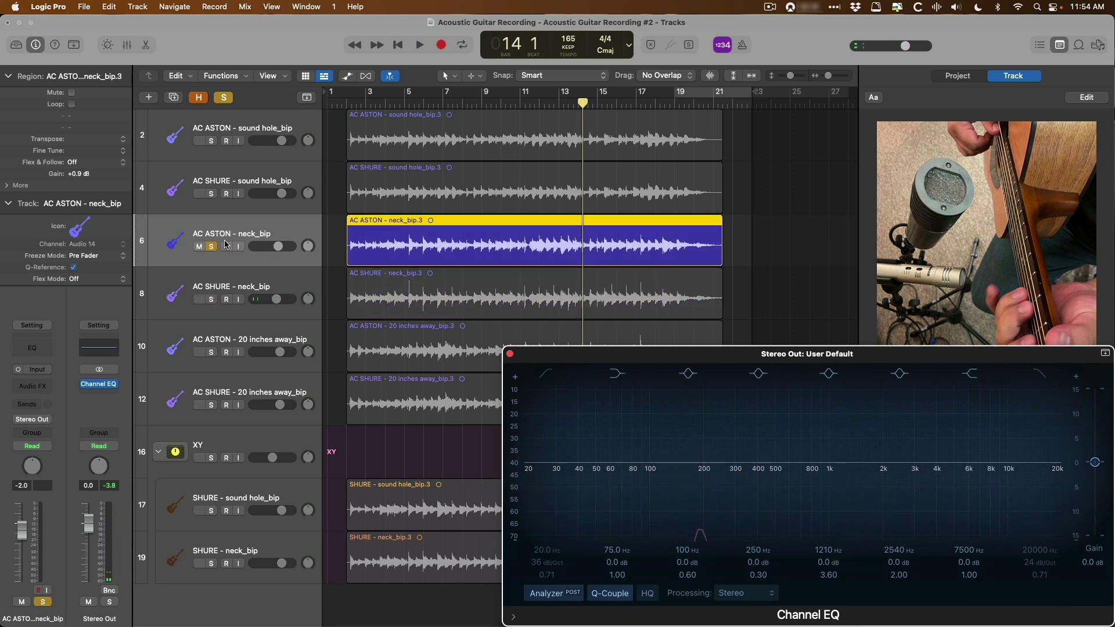
key("shift+space")
scroll(219, 255, "down", 1)
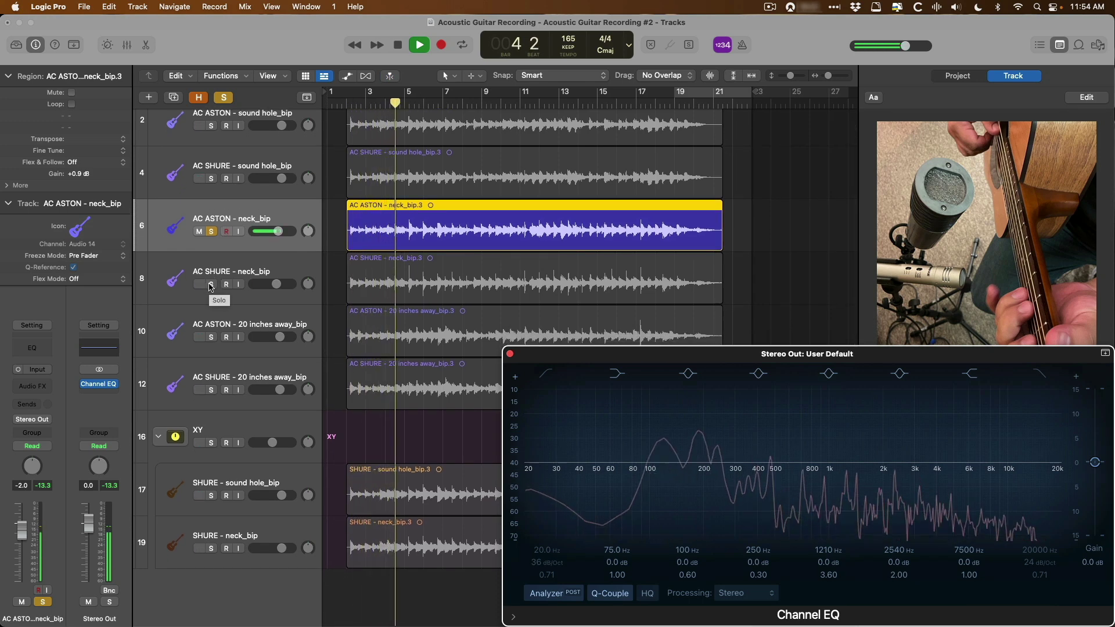
left_click(211, 283)
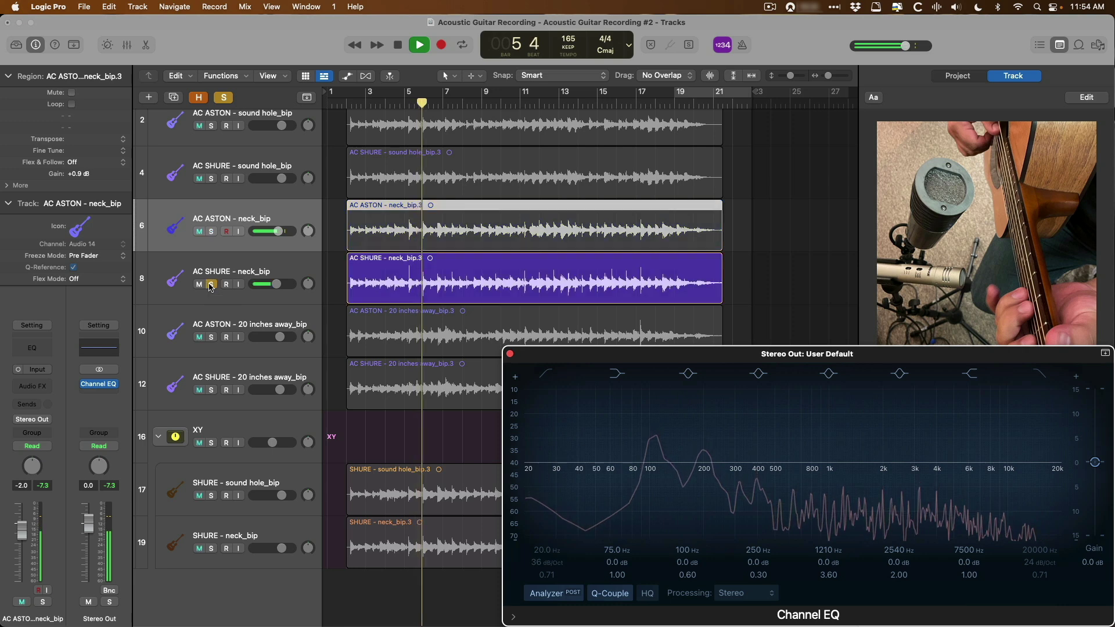
left_click(212, 231)
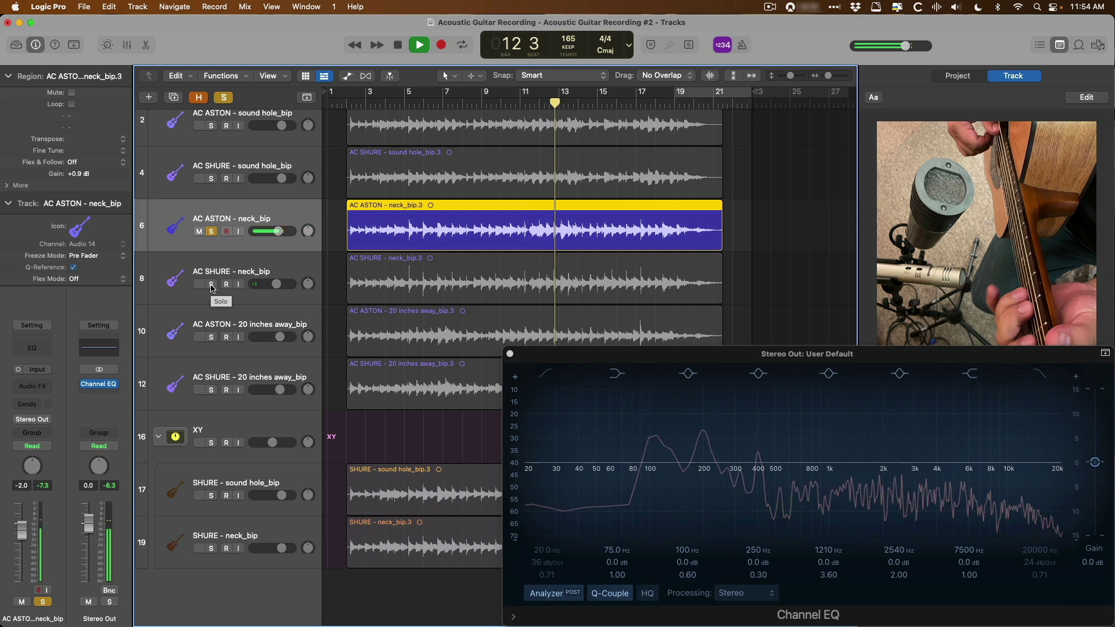
left_click(524, 267)
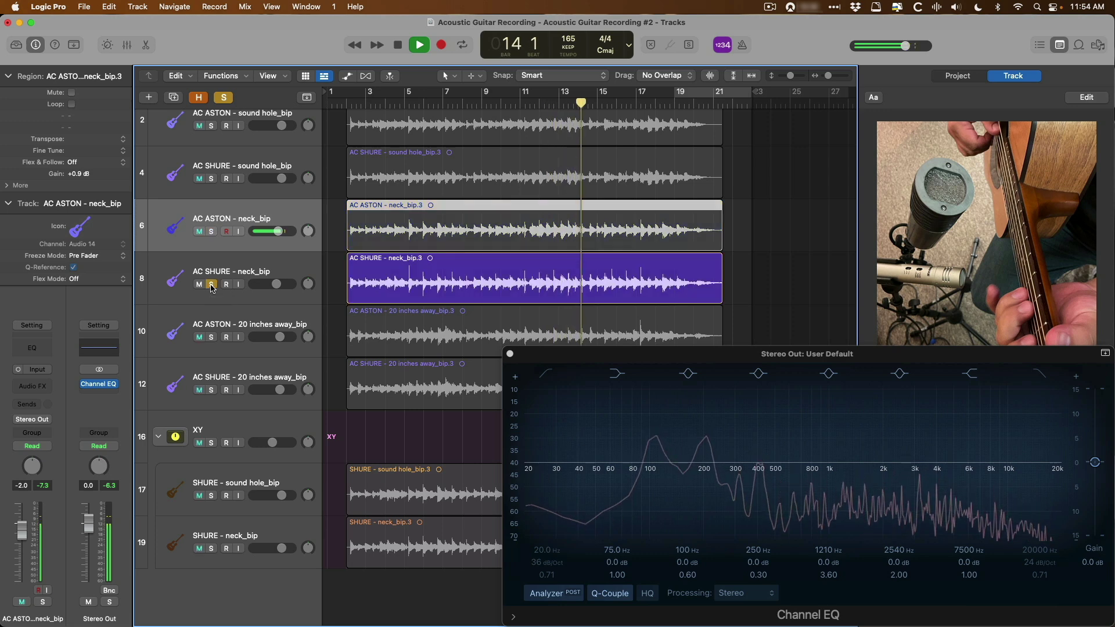
key("space")
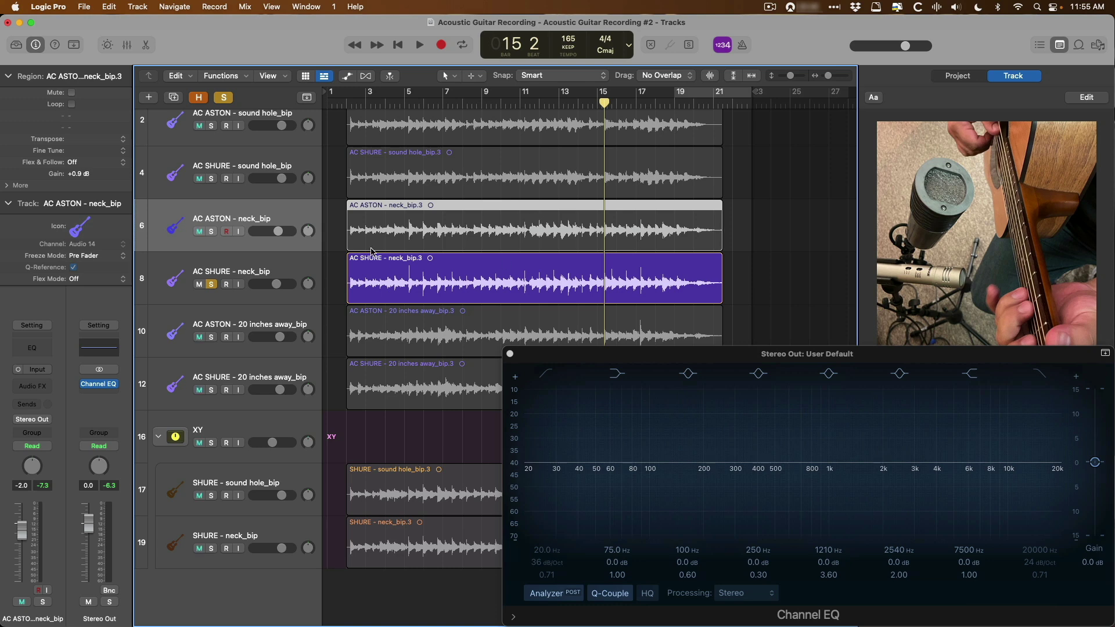
- Play from bar 2 while alternating solo between AC ASTON - neck_bip and AC ASTON - sound hole_bip to compare the placements
left_click(210, 232, "alt")
scroll(225, 219, "up", 1)
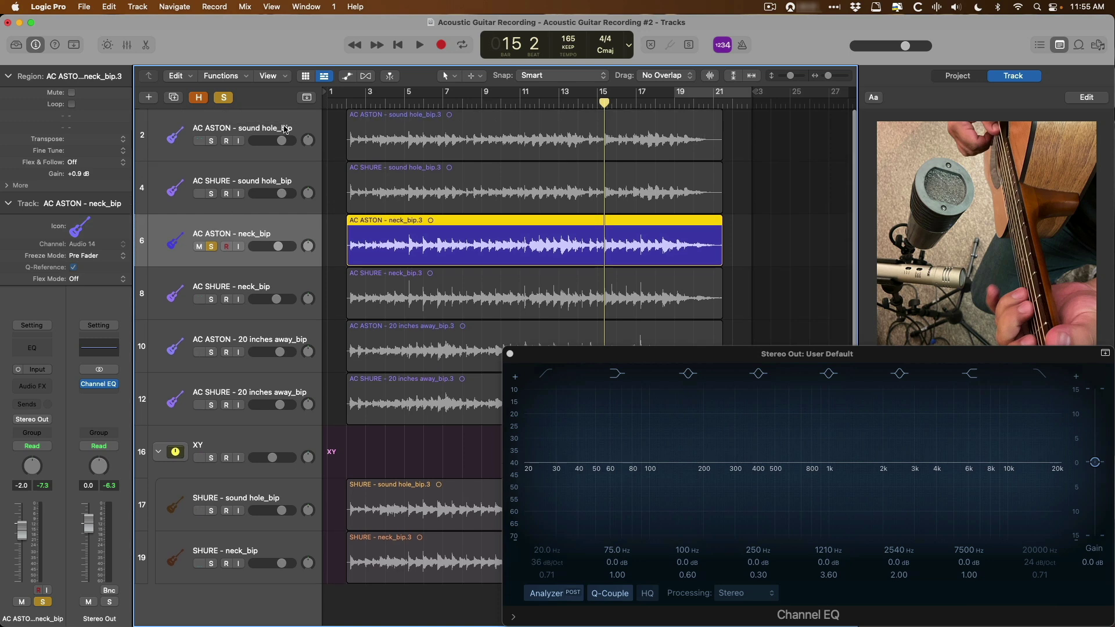
left_click(345, 103)
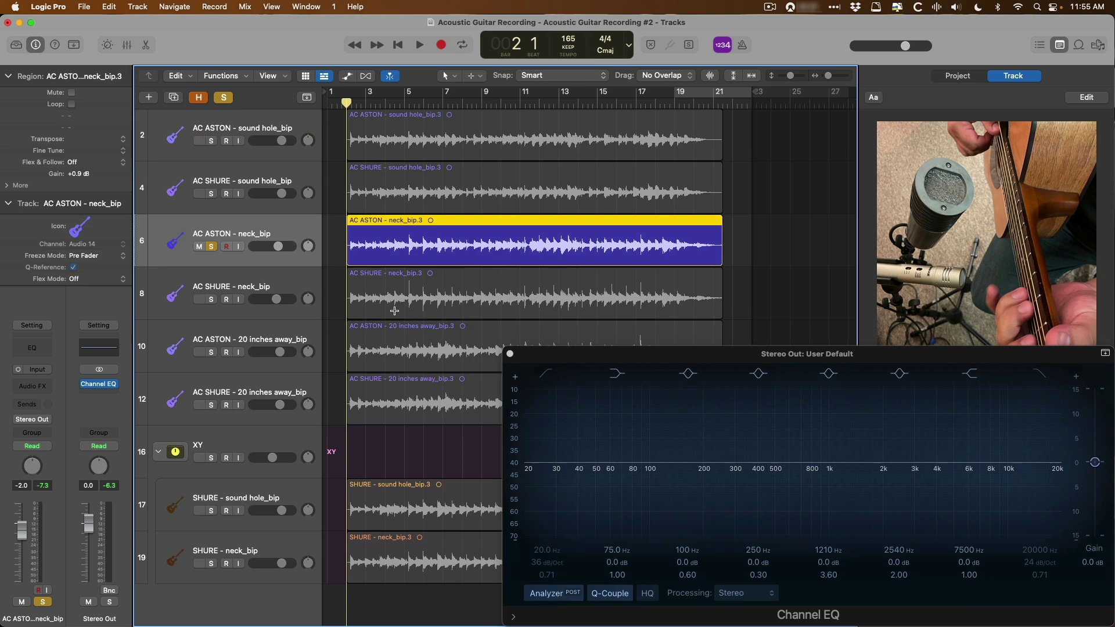
key("space")
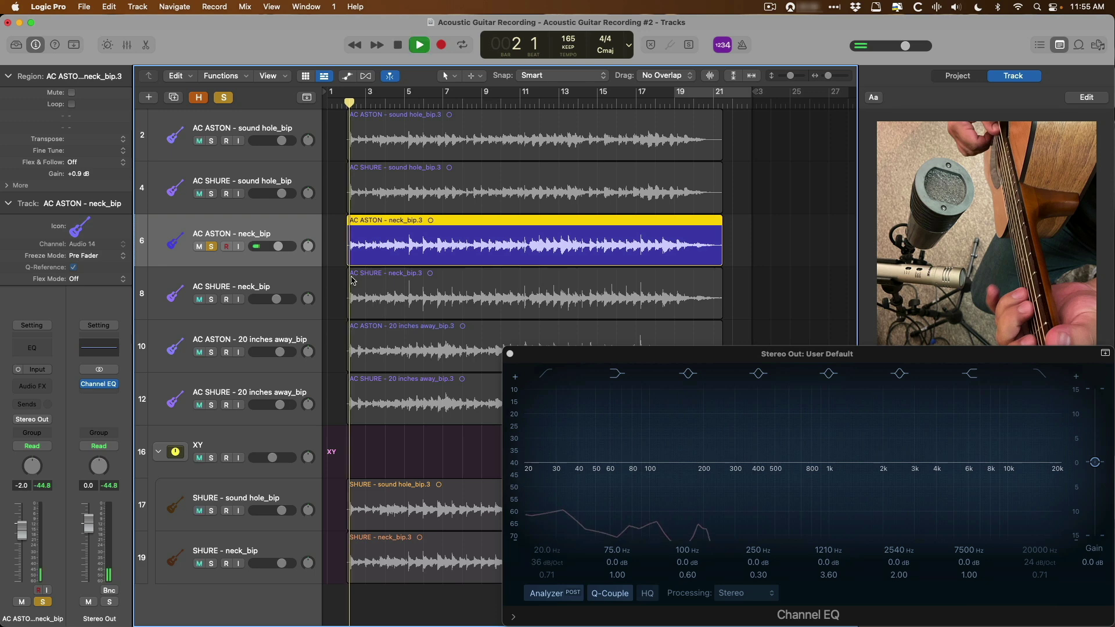
left_click(212, 141)
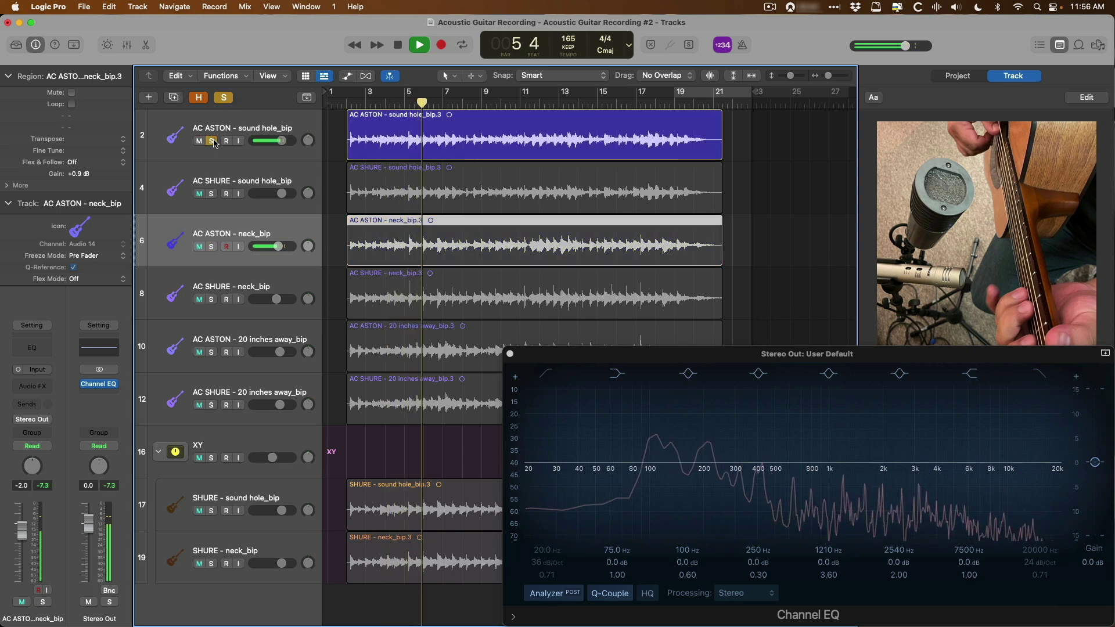
left_click(211, 247)
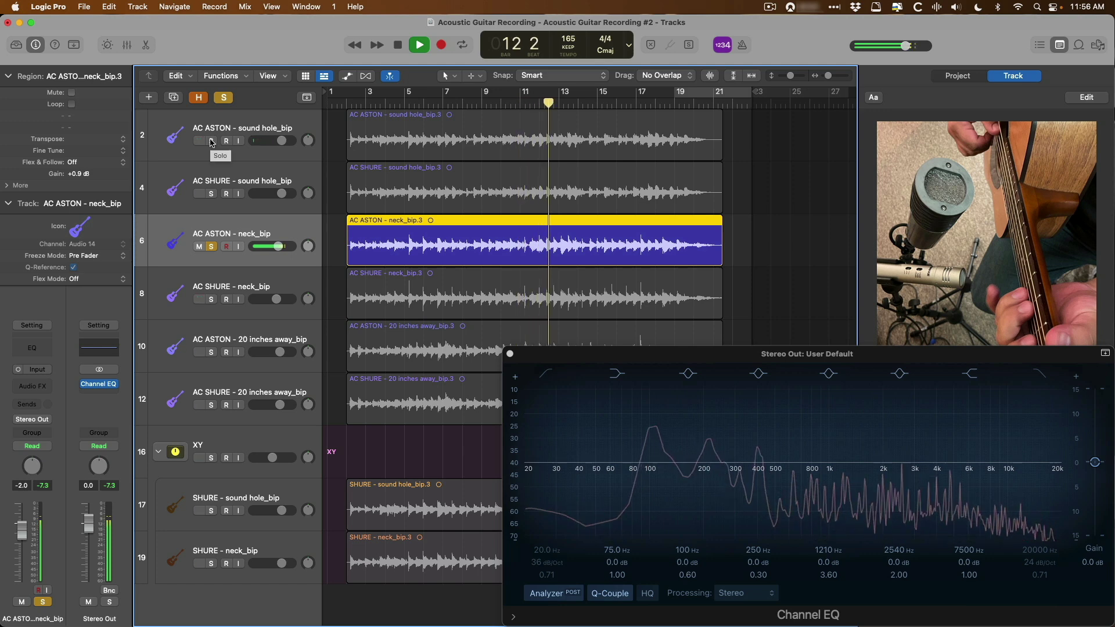
left_click(211, 142)
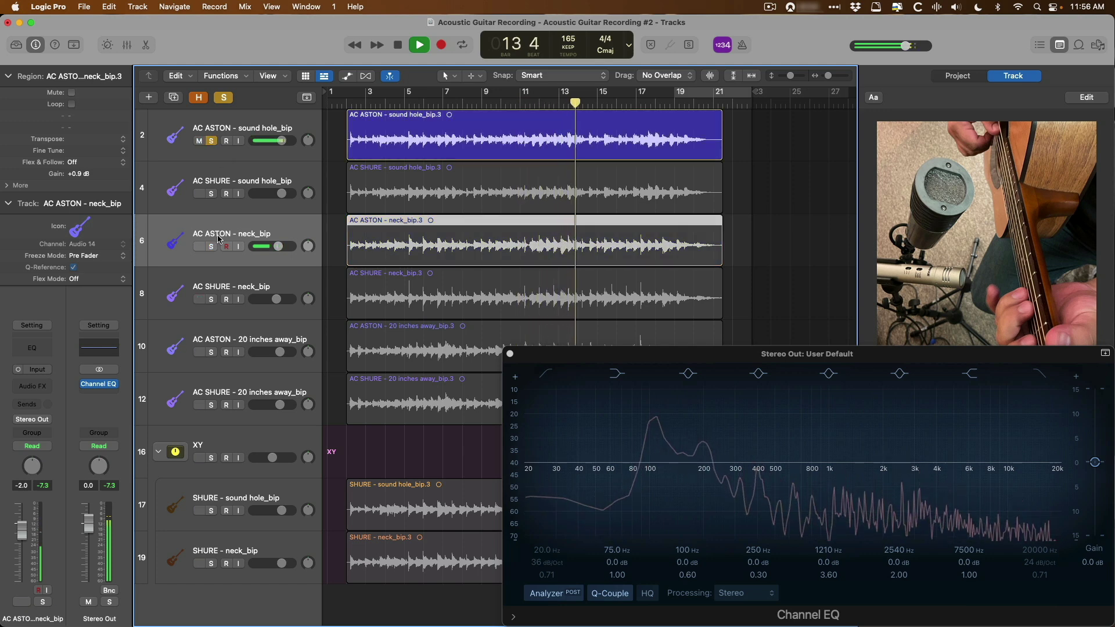
key("space")
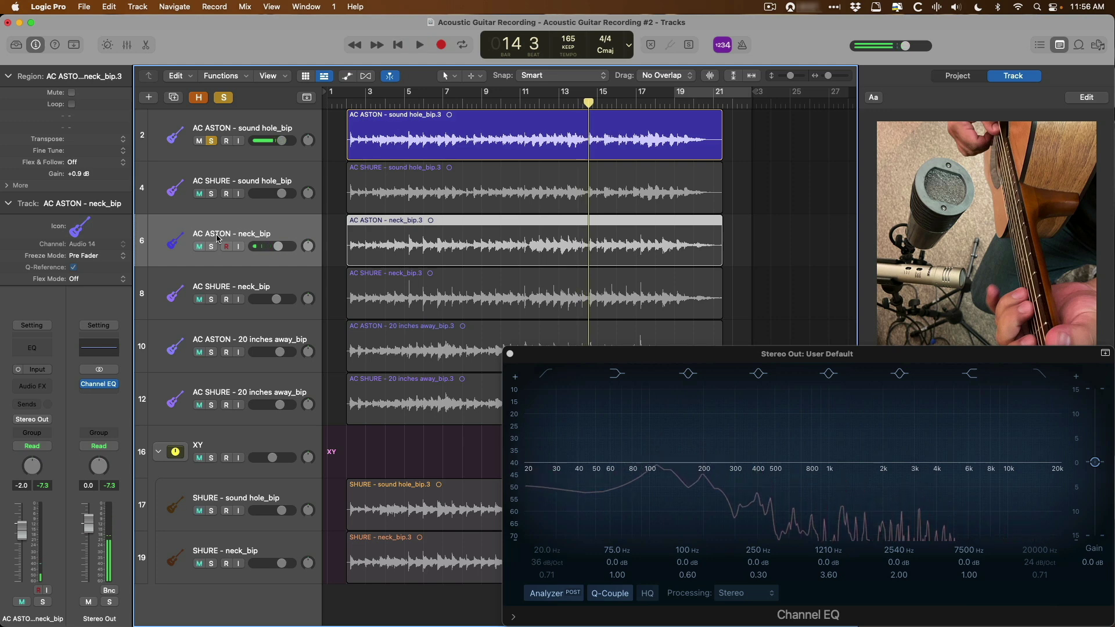
- Play from the start while alternating solo between AC SHURE - neck_bip and AC SHURE - sound hole_bip, and clear the solo after stopping
left_click(212, 300)
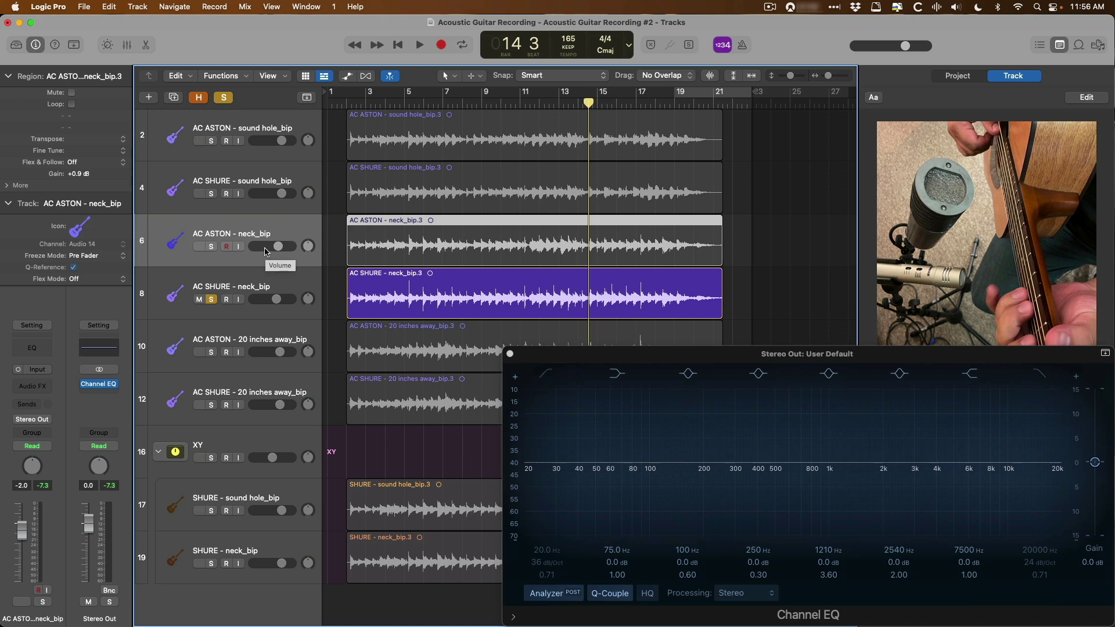
key("shift+space")
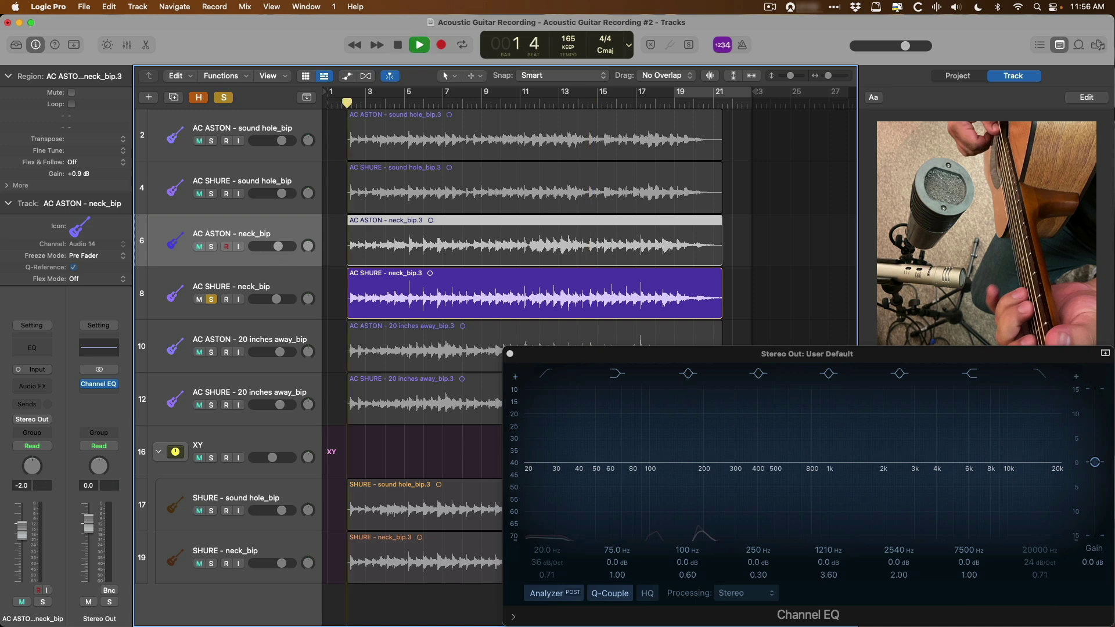
left_click(212, 193, "alt")
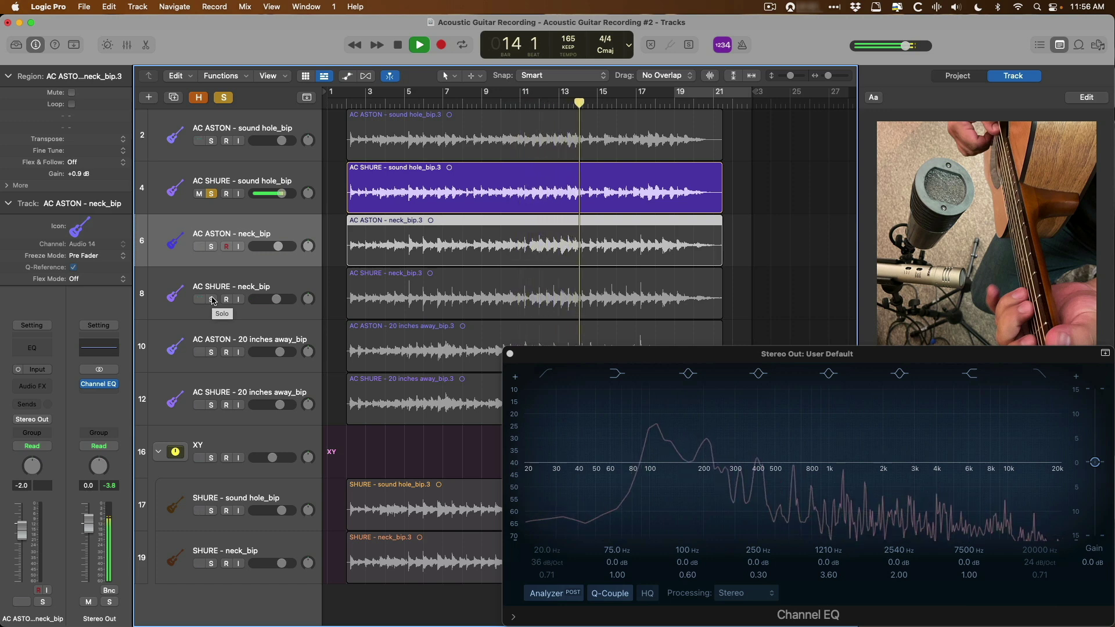
left_click(213, 299)
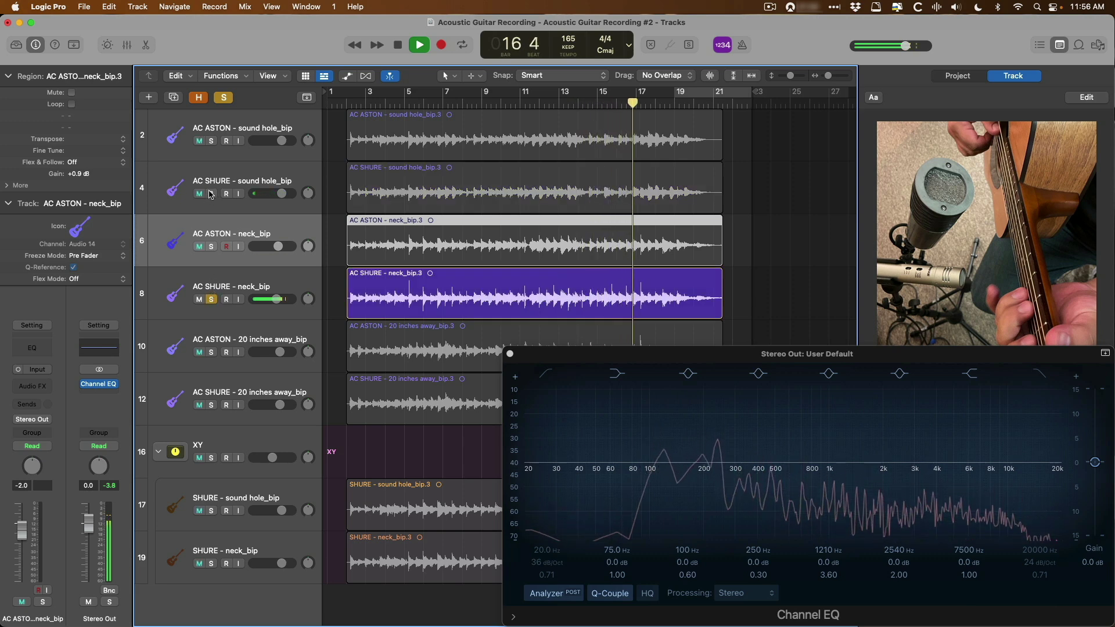
left_click(212, 194)
key("space")
left_click(211, 193)
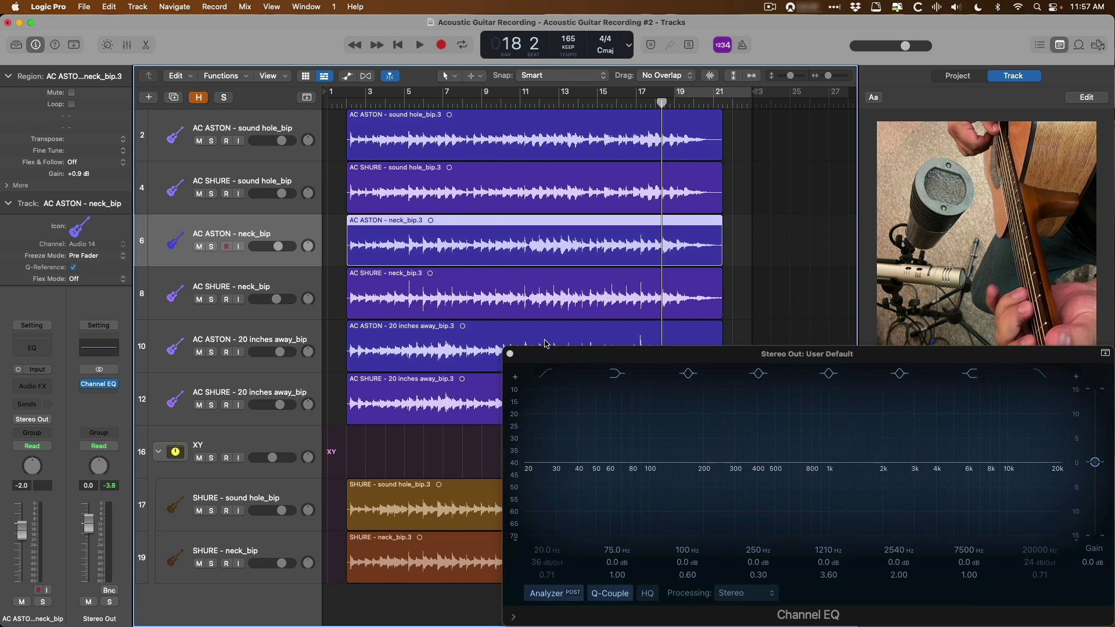
- Move the Channel EQ window clear of the lower tracks and play the AC ASTON and AC SHURE 20 inches away tracks in solo, one at a time
left_click_drag(552, 355, 149, 29)
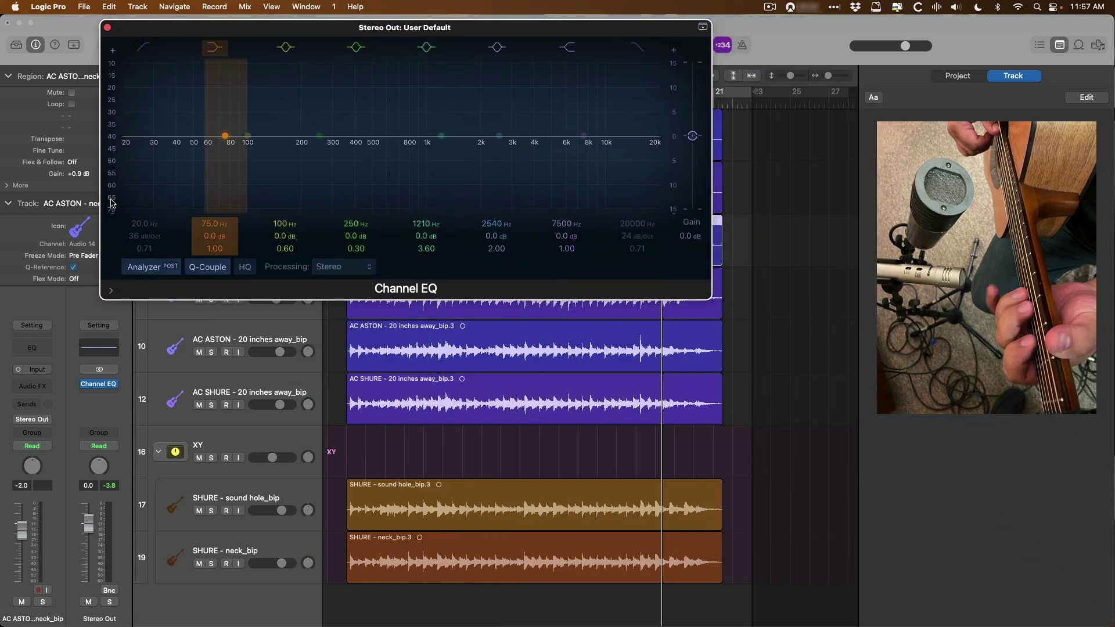
left_click(180, 335)
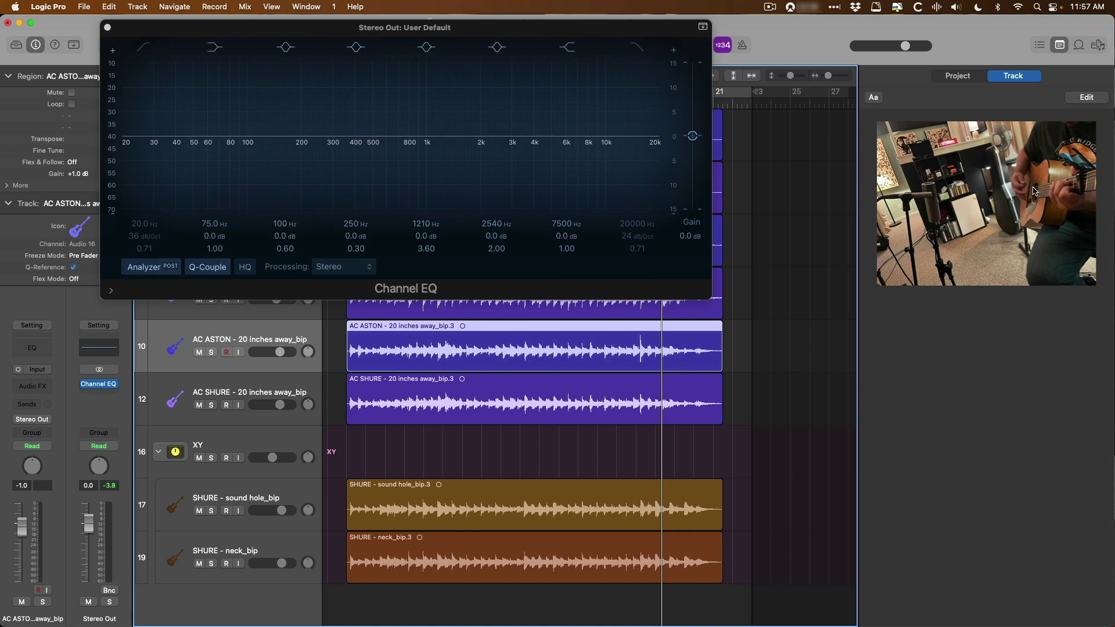
left_click(212, 353)
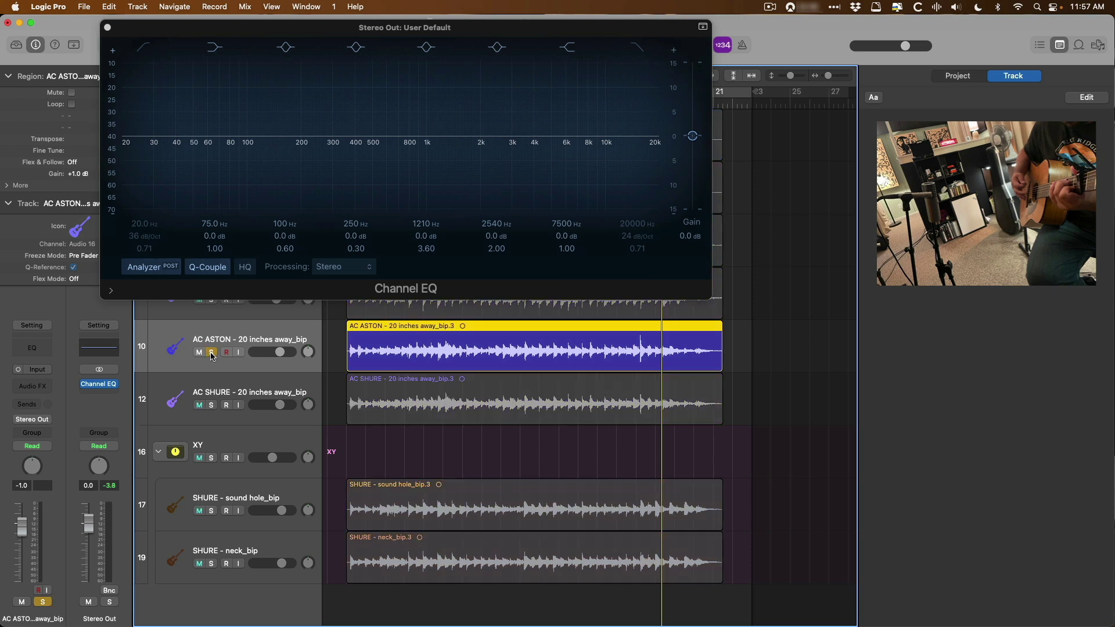
key("space")
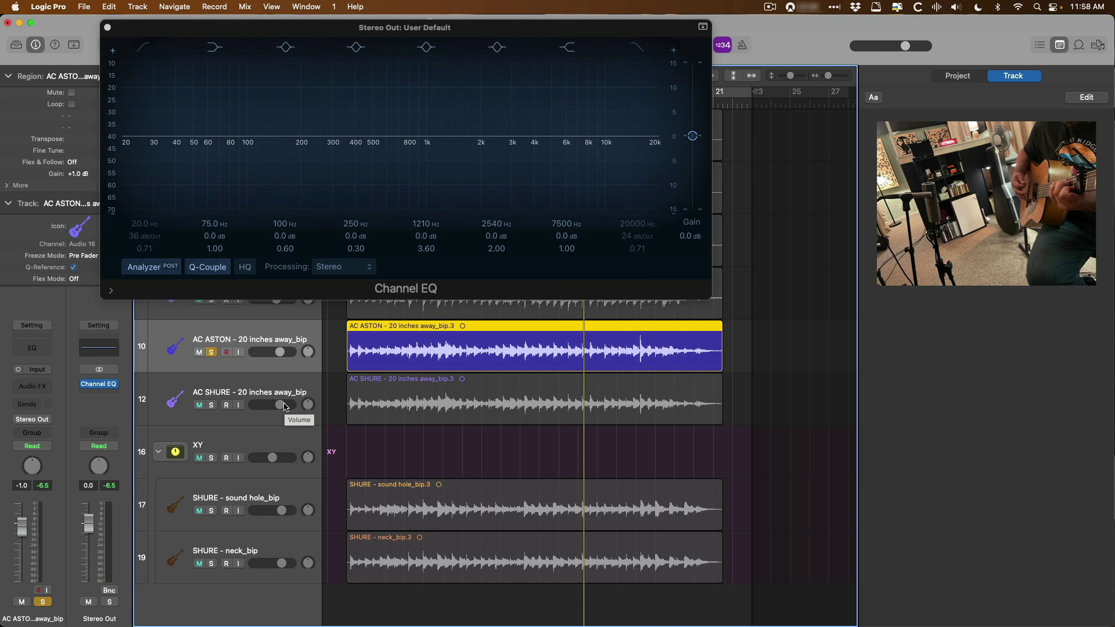
left_click(211, 405)
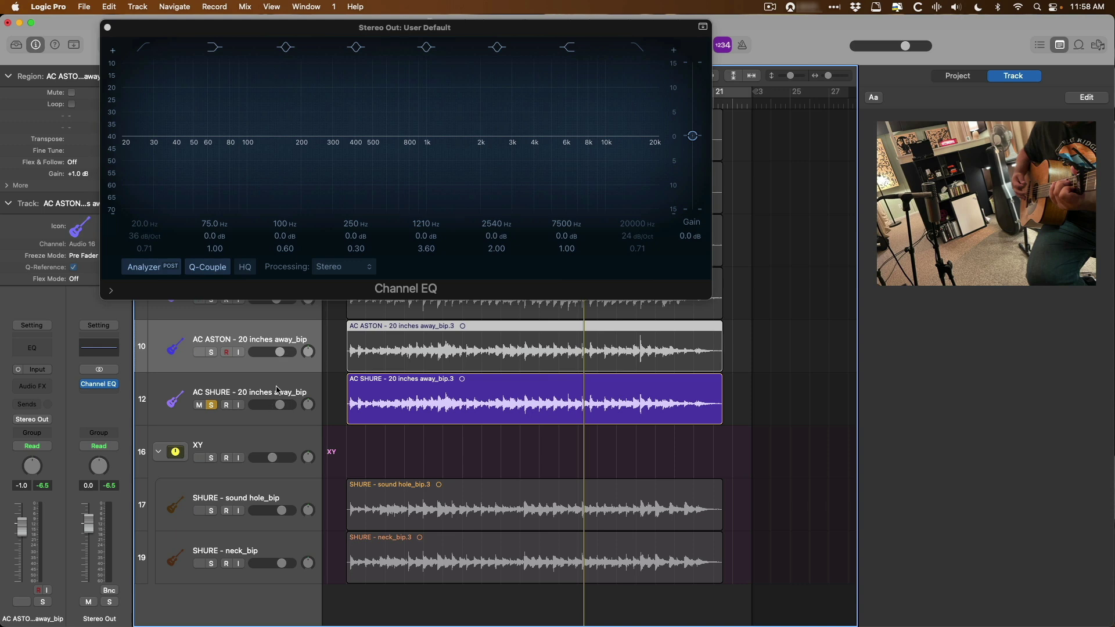
key("space")
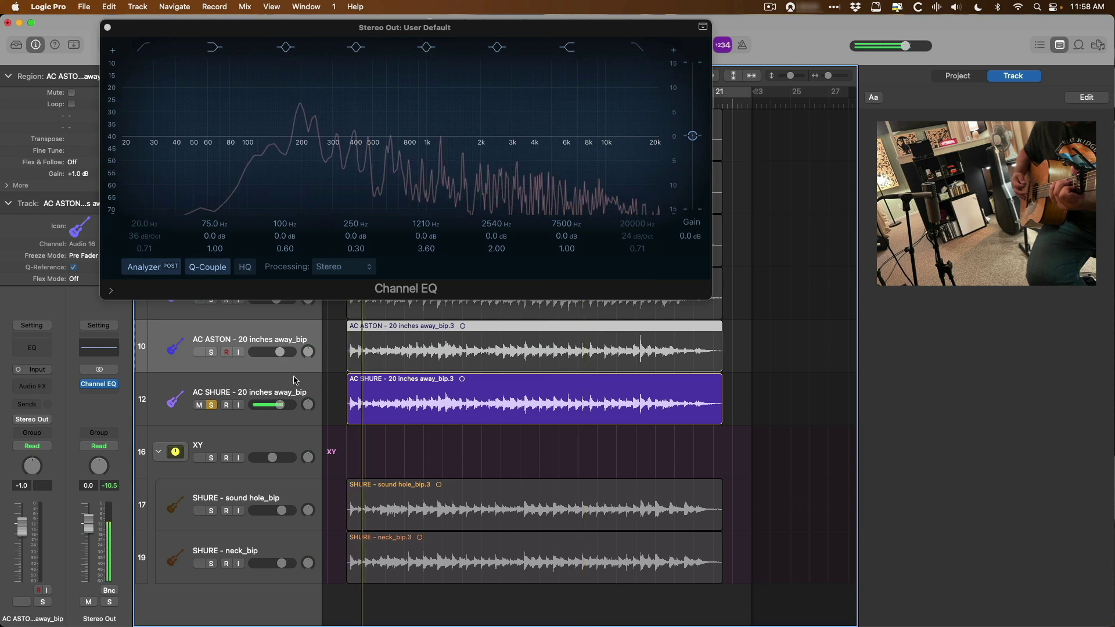
- Play while alternating solo between the AC ASTON and AC SHURE 20 inches away tracks, and close the Channel EQ window after stopping
left_click(212, 353)
key("space")
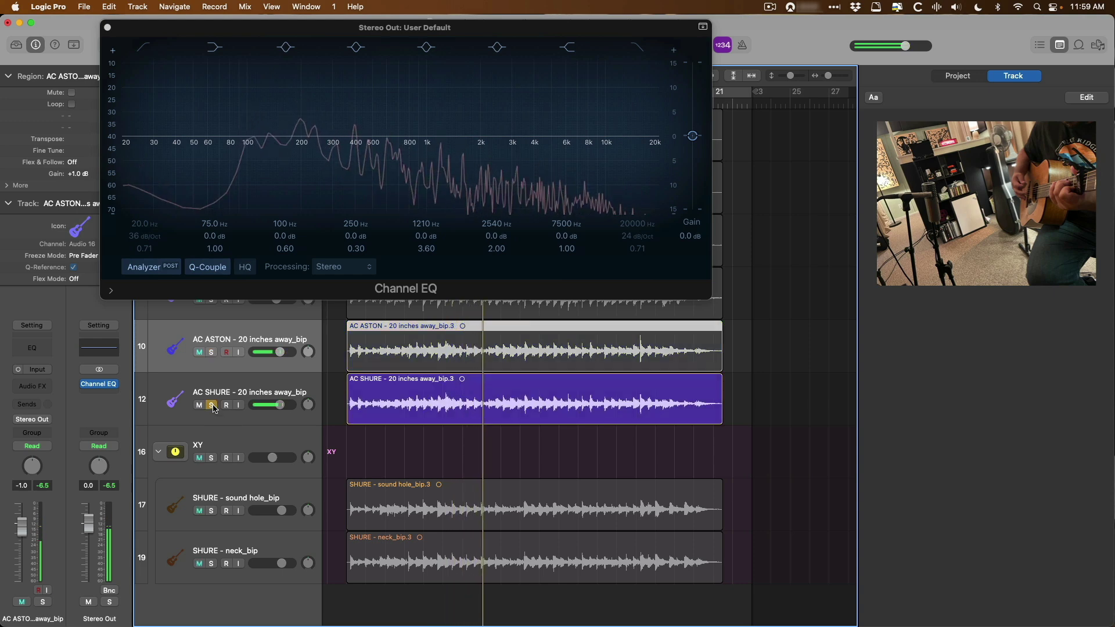
left_click(210, 352, "alt")
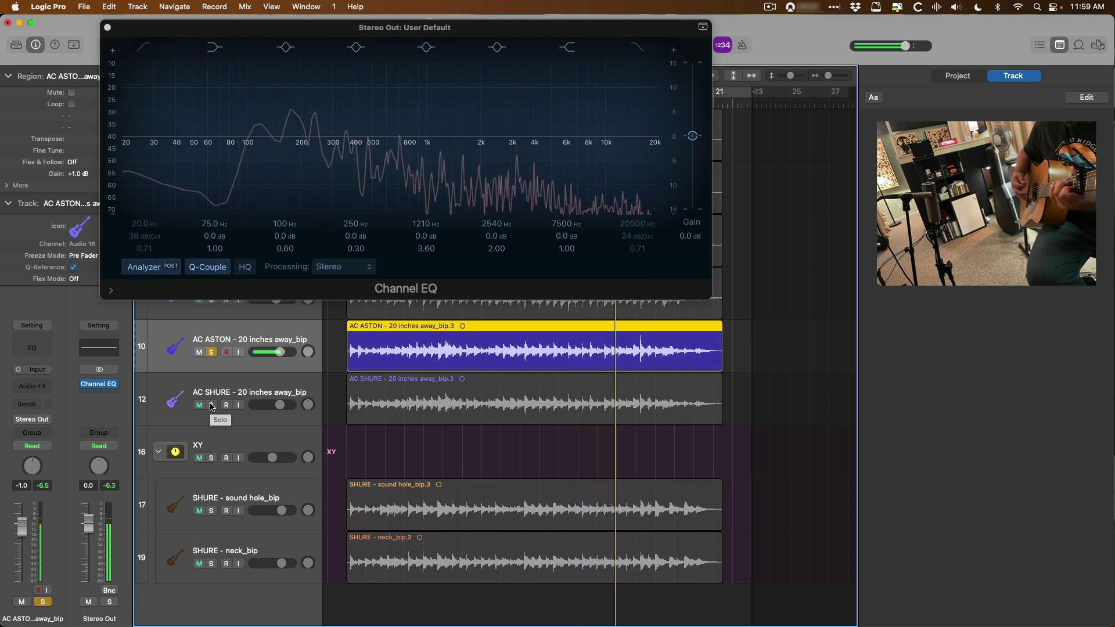
left_click(211, 406, "alt")
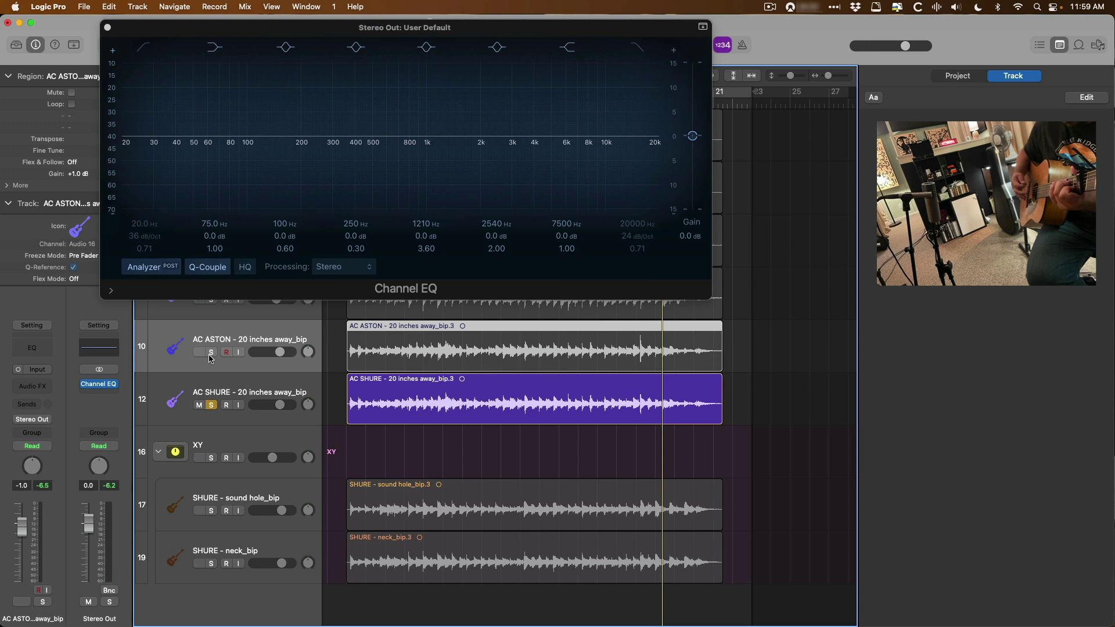
key("super+w")
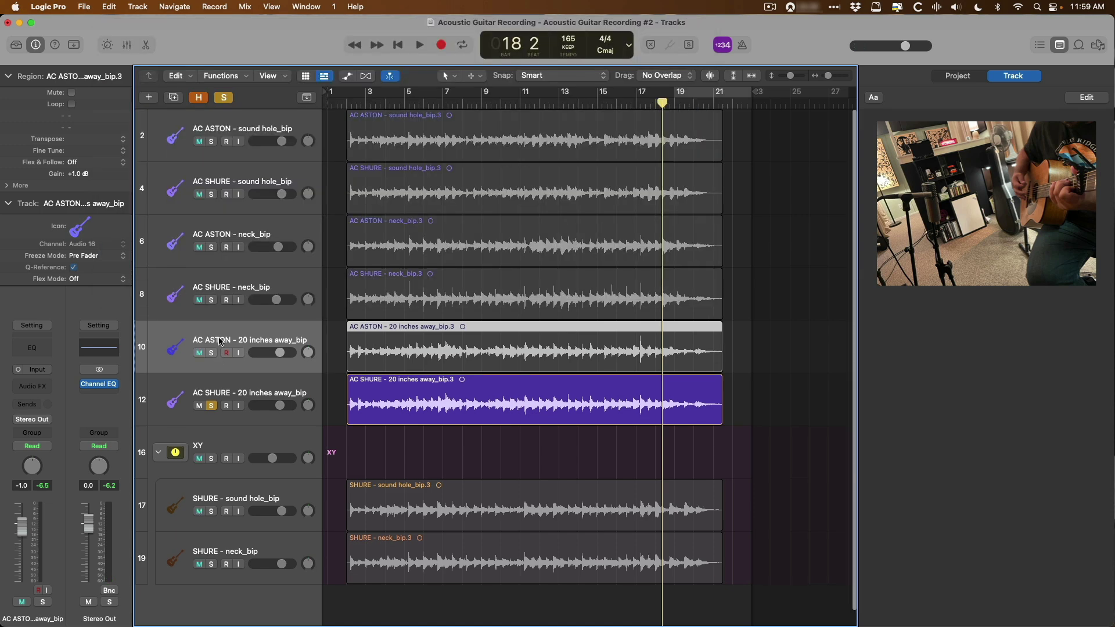
- Play from the start while switching solo between AC ASTON - 20 inches away_bip and the AC ASTON neck and sound hole tracks, then stop
scroll(215, 352, "down", 1)
left_click(213, 352, "alt")
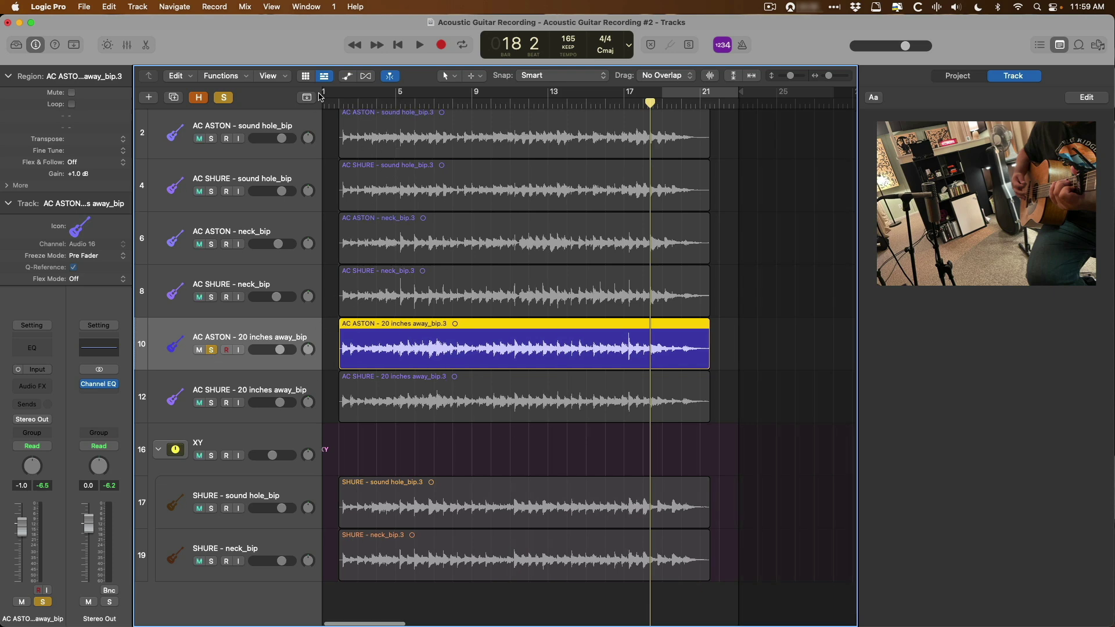
key("Return")
key("space")
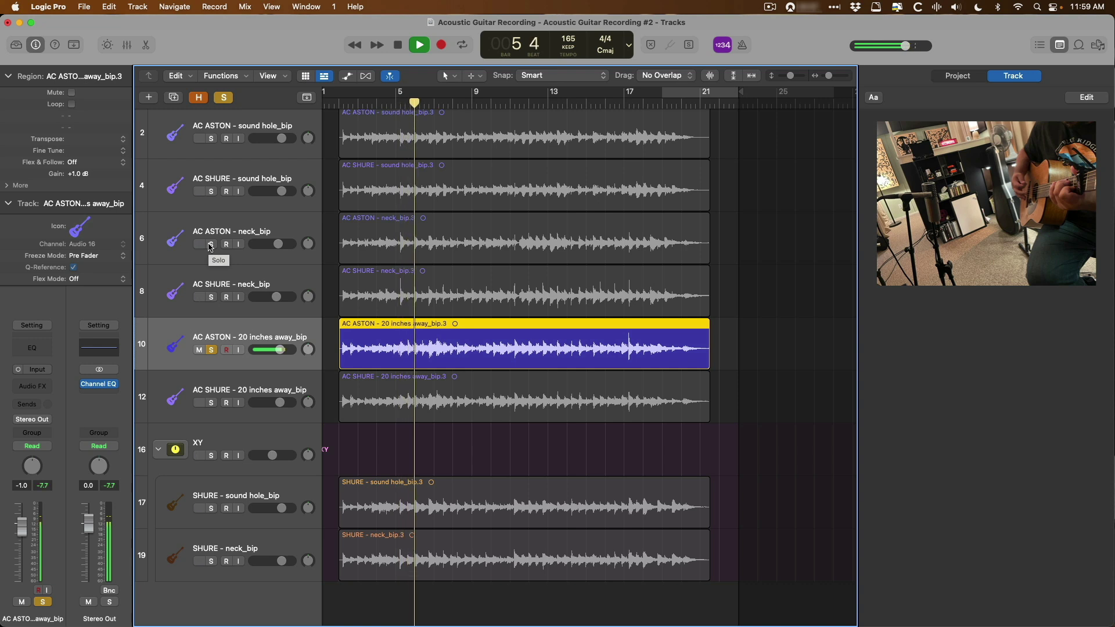
left_click(210, 246)
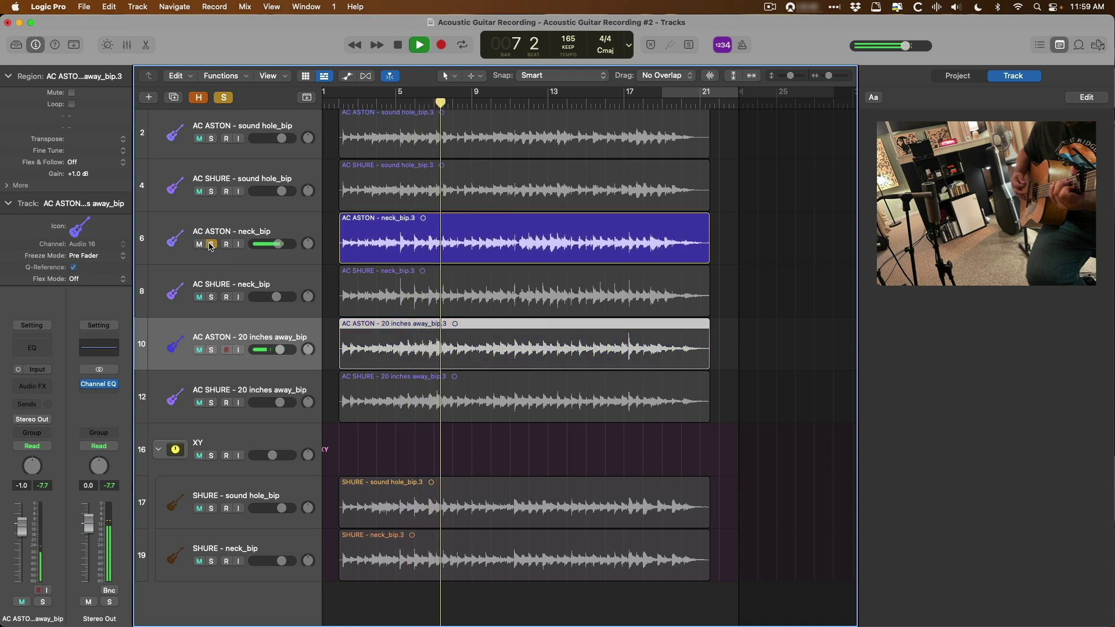
left_click(211, 350)
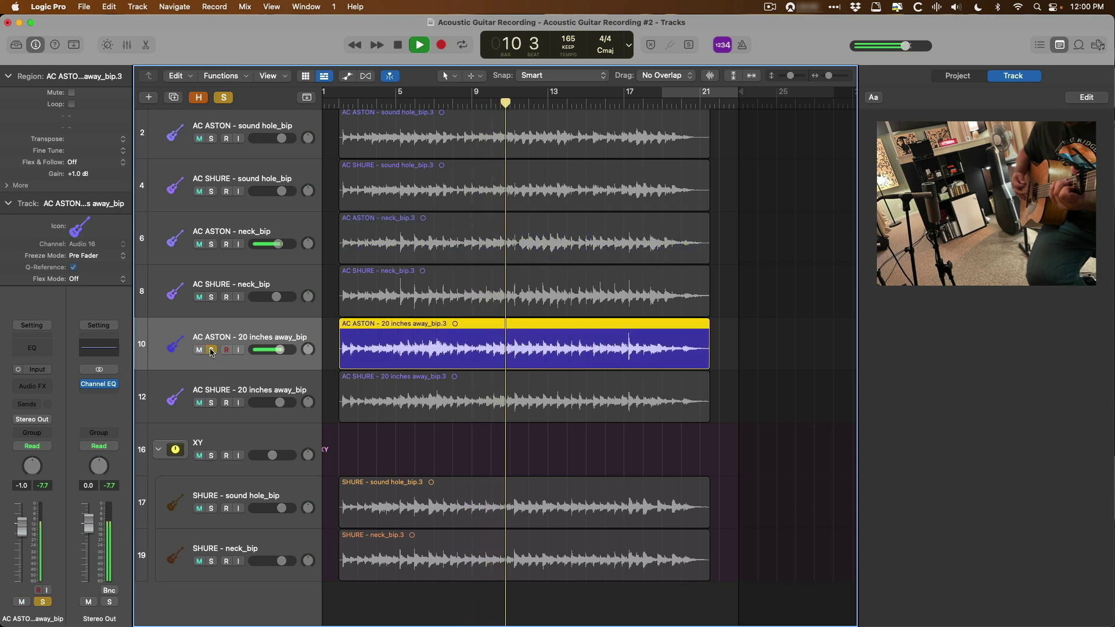
left_click(211, 138)
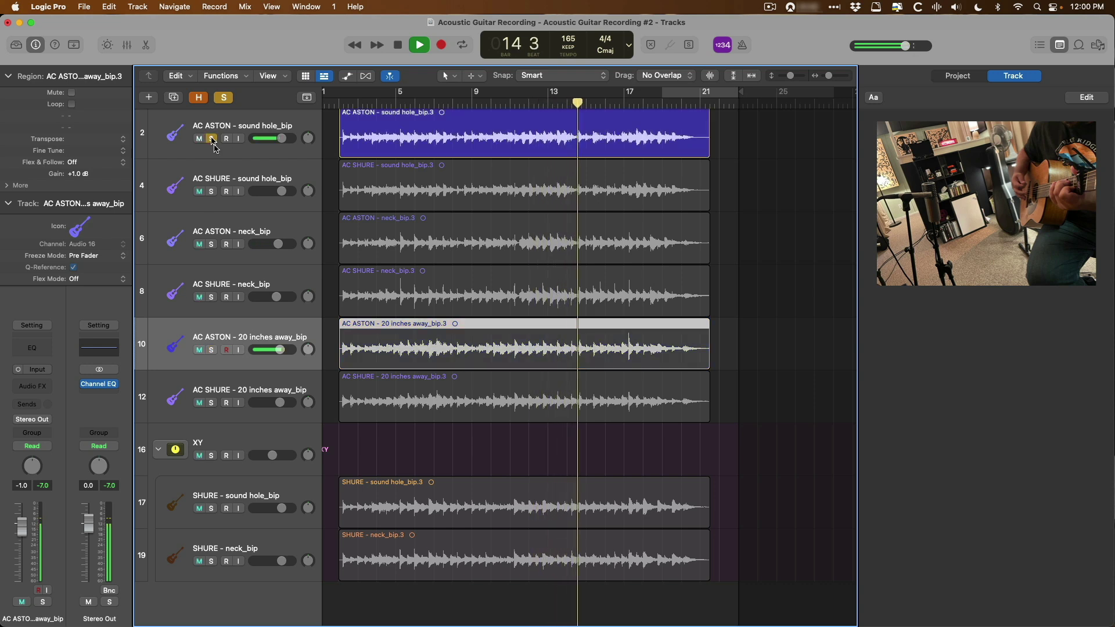
left_click(211, 350)
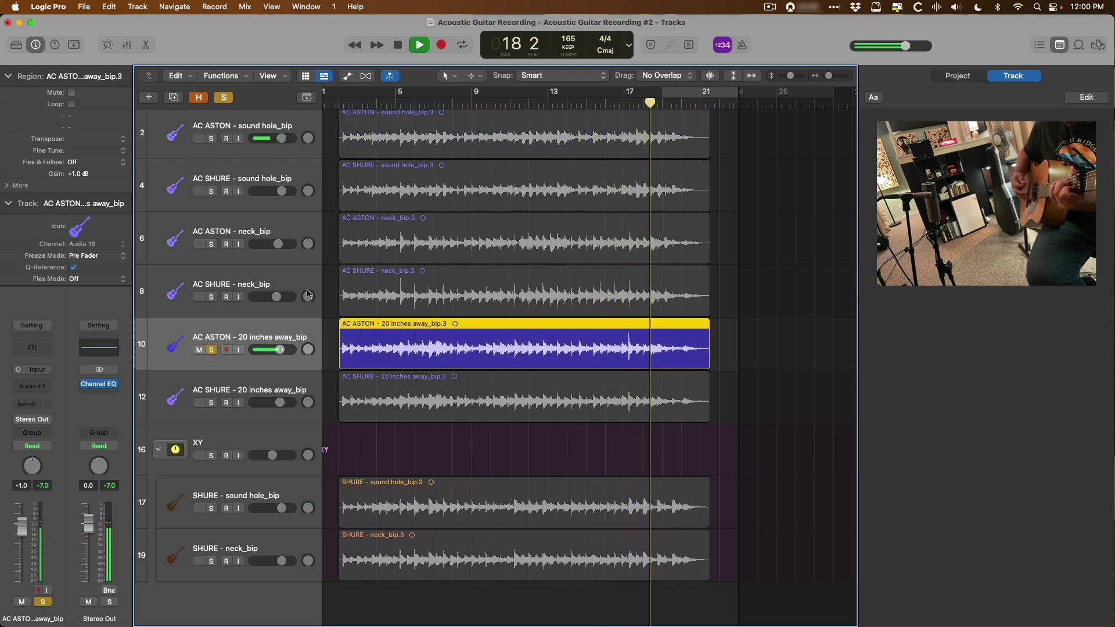
key("space")
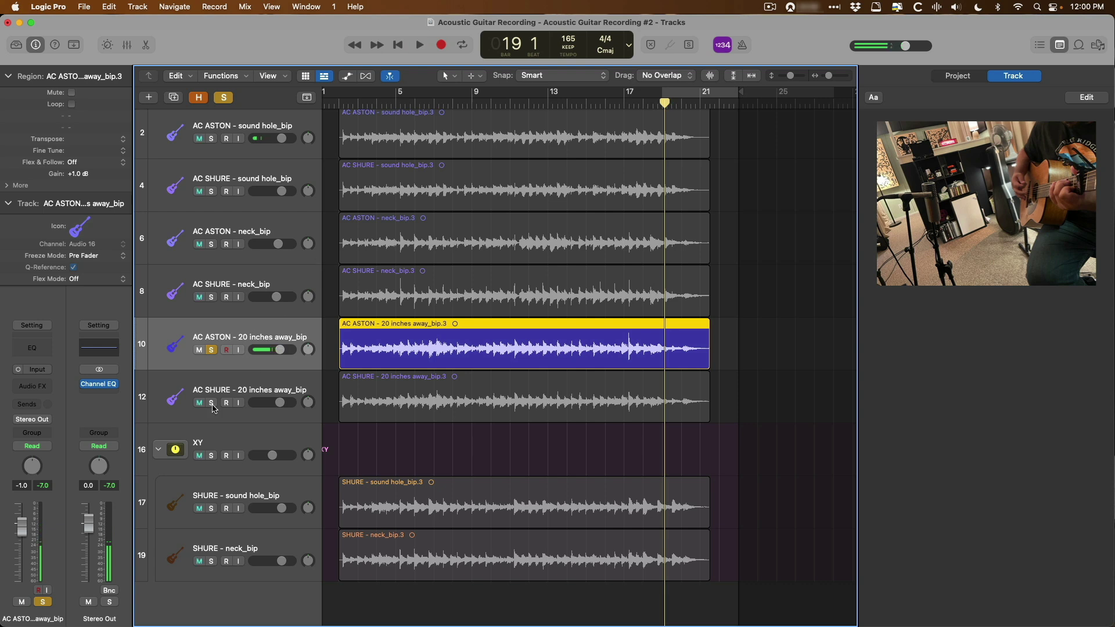
- Play from the start while switching solo between AC SHURE - 20 inches away_bip and the AC SHURE neck and sound hole tracks, then stop
left_click(211, 403)
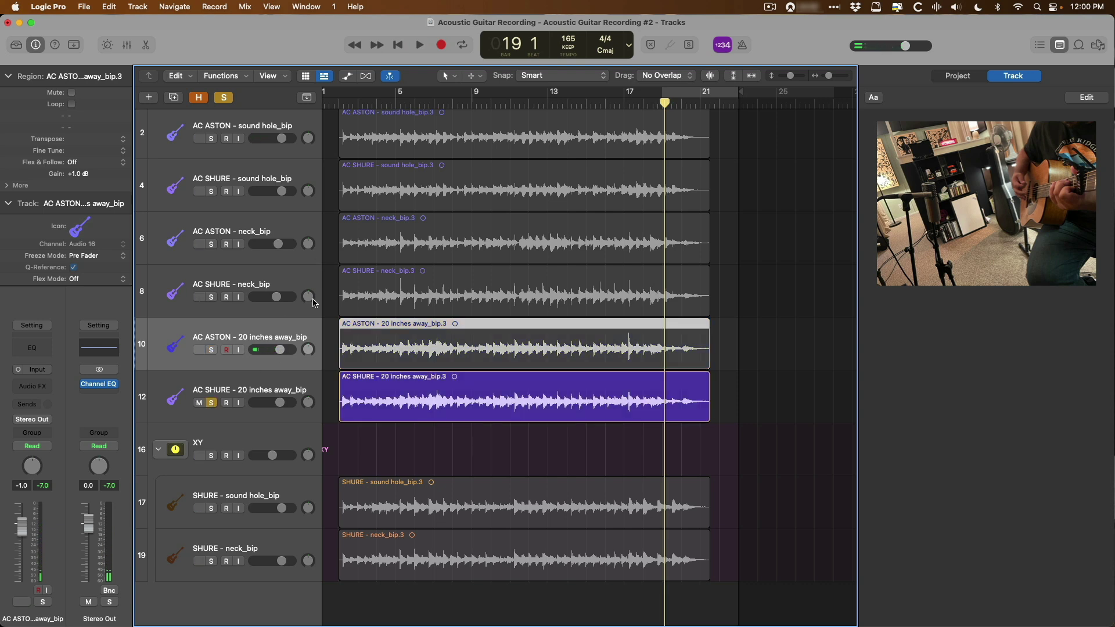
key("Return")
key("space")
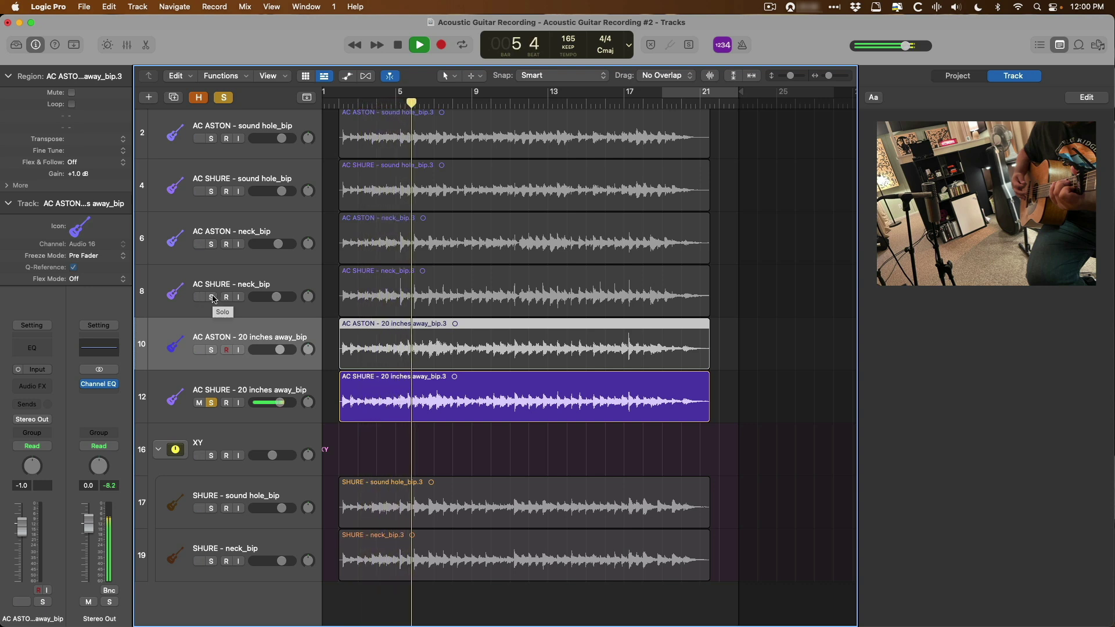
left_click(212, 297, "alt")
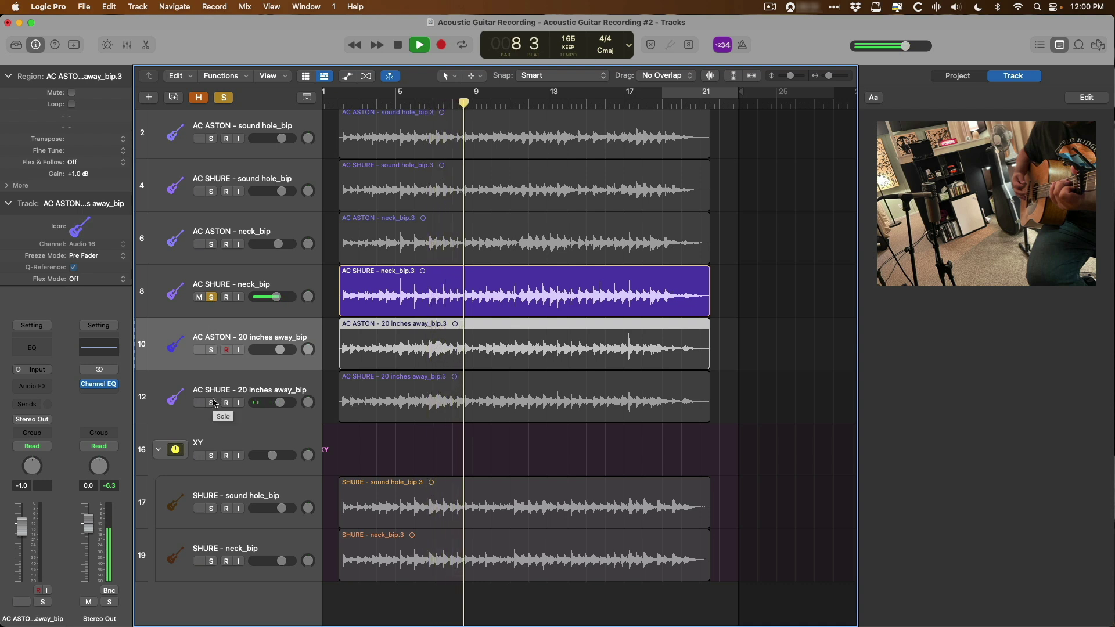
left_click(214, 403, "alt")
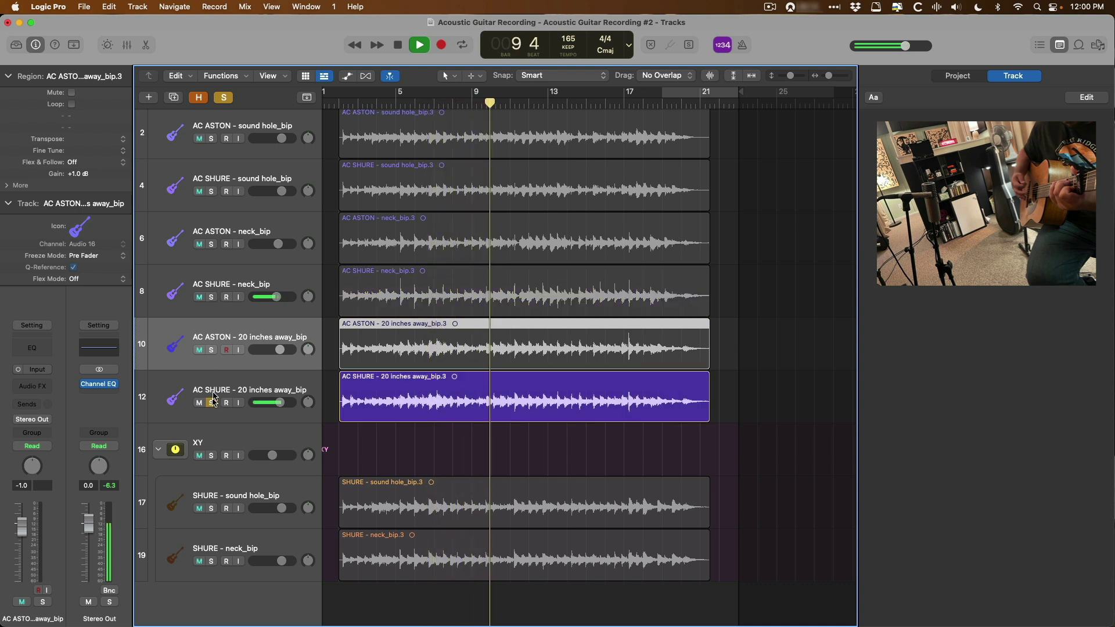
left_click(211, 191, "alt")
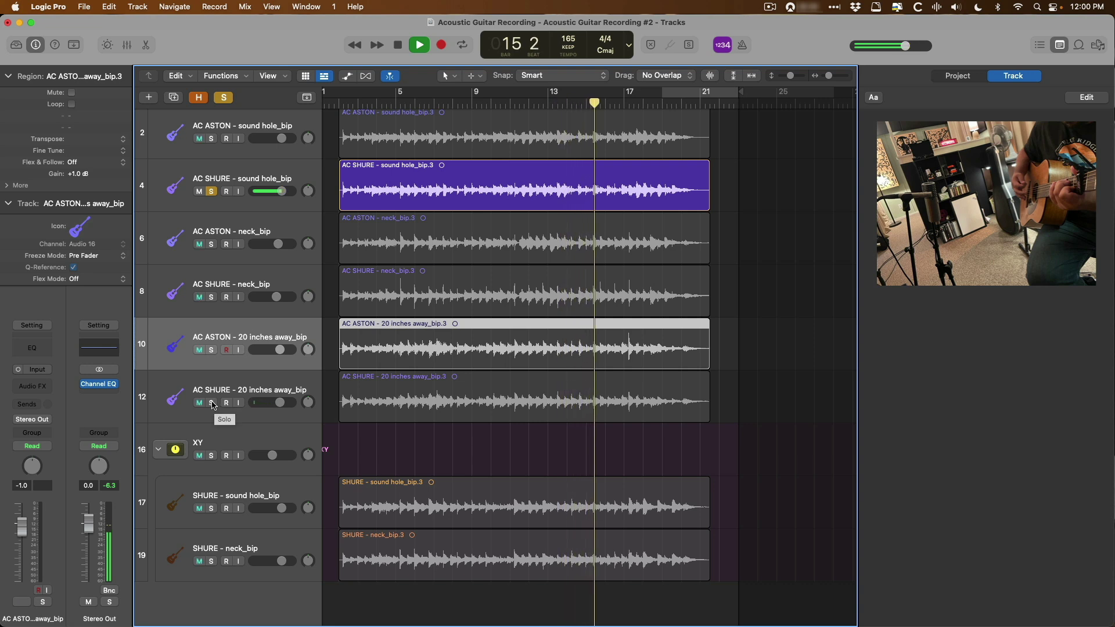
left_click(211, 403, "alt")
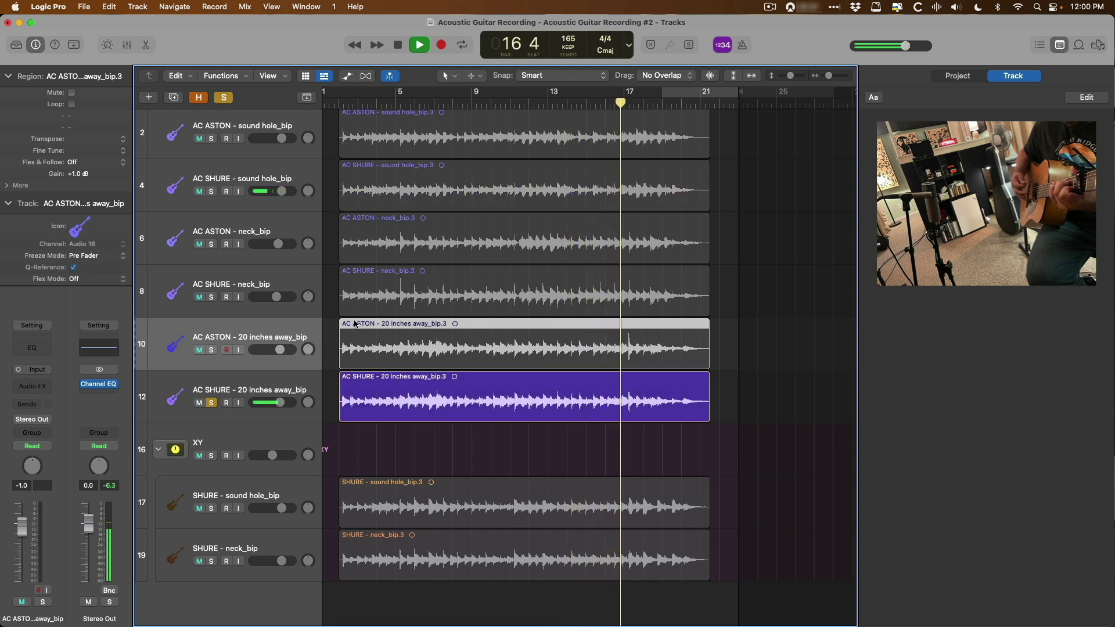
key("space")
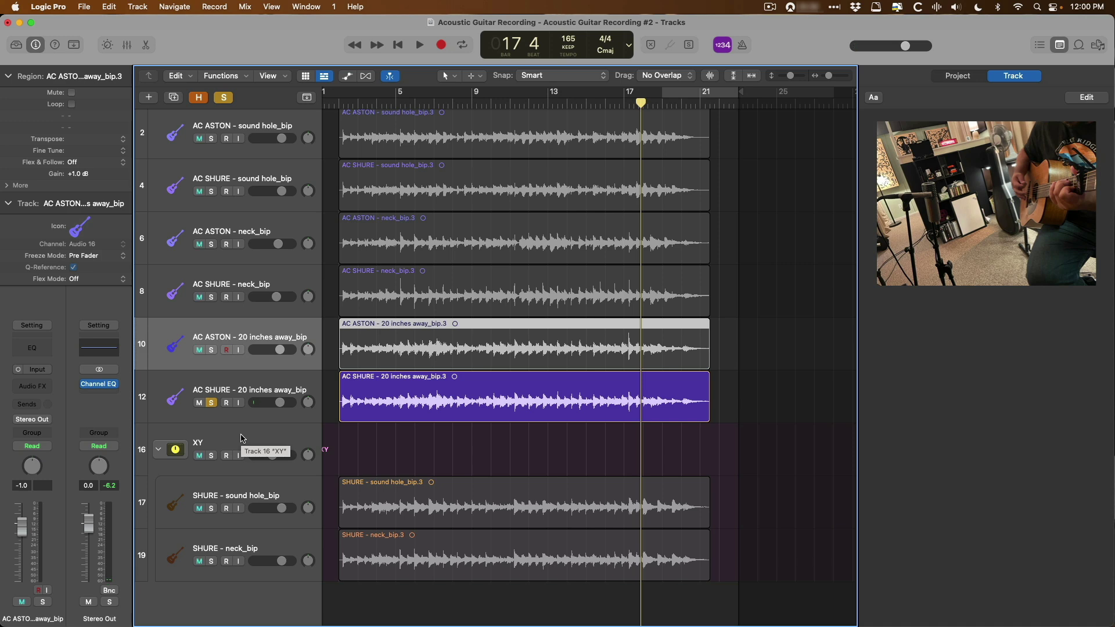
- Solo the XY track stack and select its SHURE - sound hole_bip and SHURE - neck_bip tracks to view their notes
left_click(238, 489)
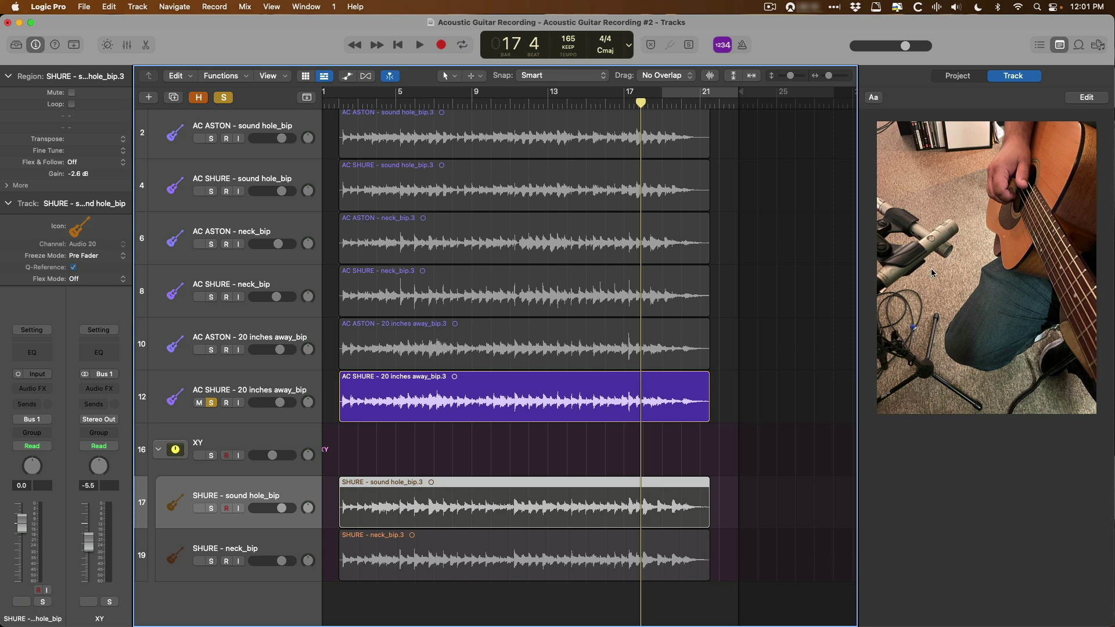
left_click(211, 456)
left_click(251, 545)
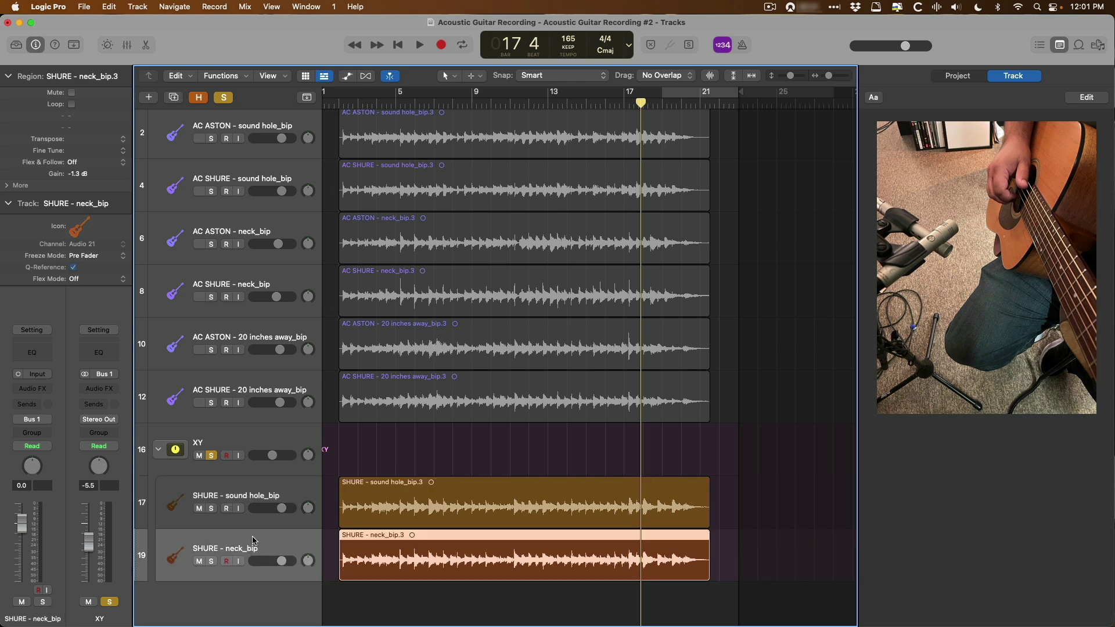
left_click(242, 445)
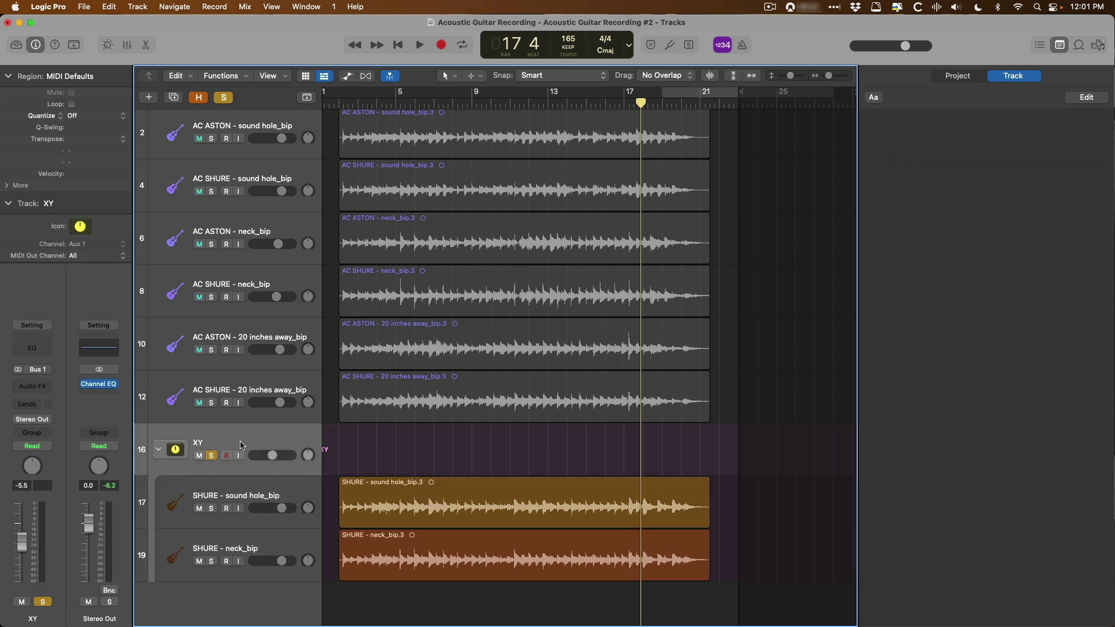
left_click(231, 488)
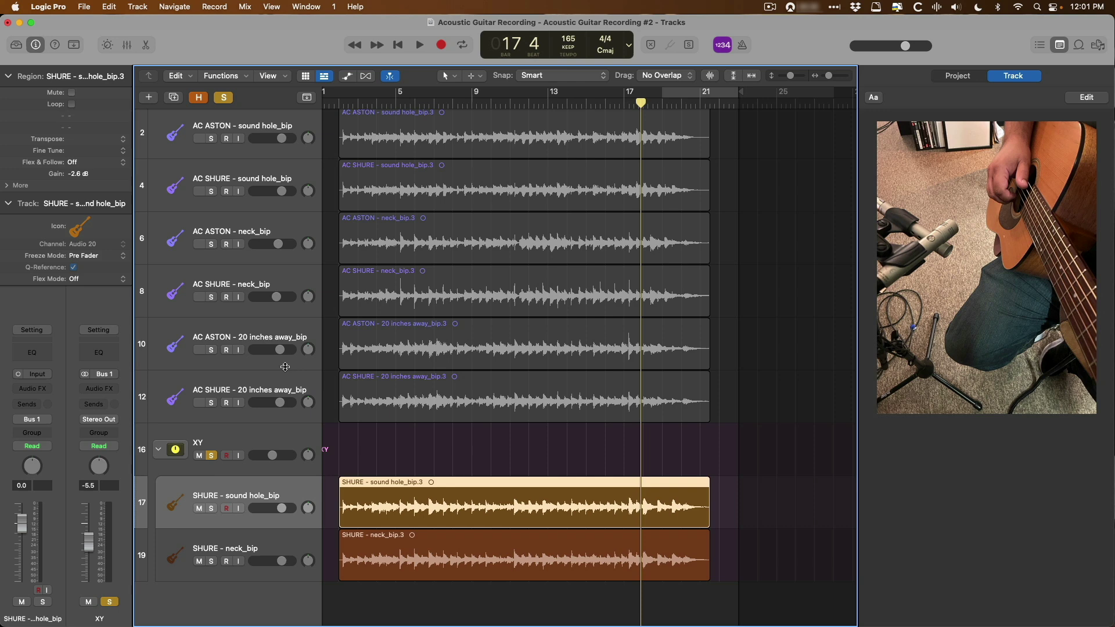
- Play from bar 2 while switching solo between the XY stack and the AC SHURE 20 inches away and sound hole tracks, ending on XY
left_click(340, 106)
key("space")
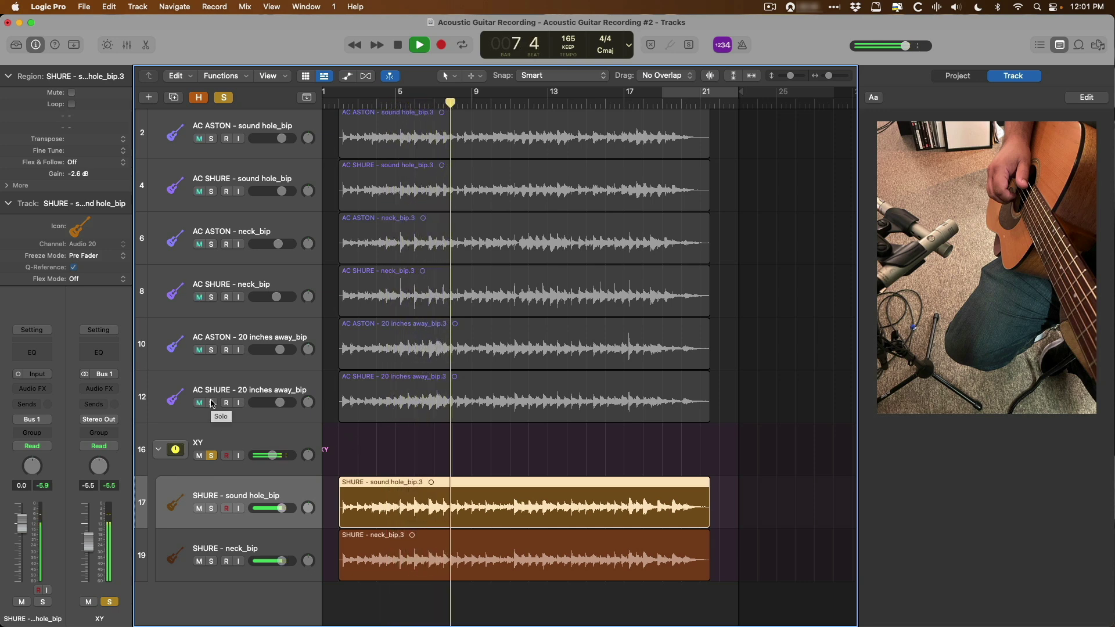
left_click(211, 402)
left_click(212, 456)
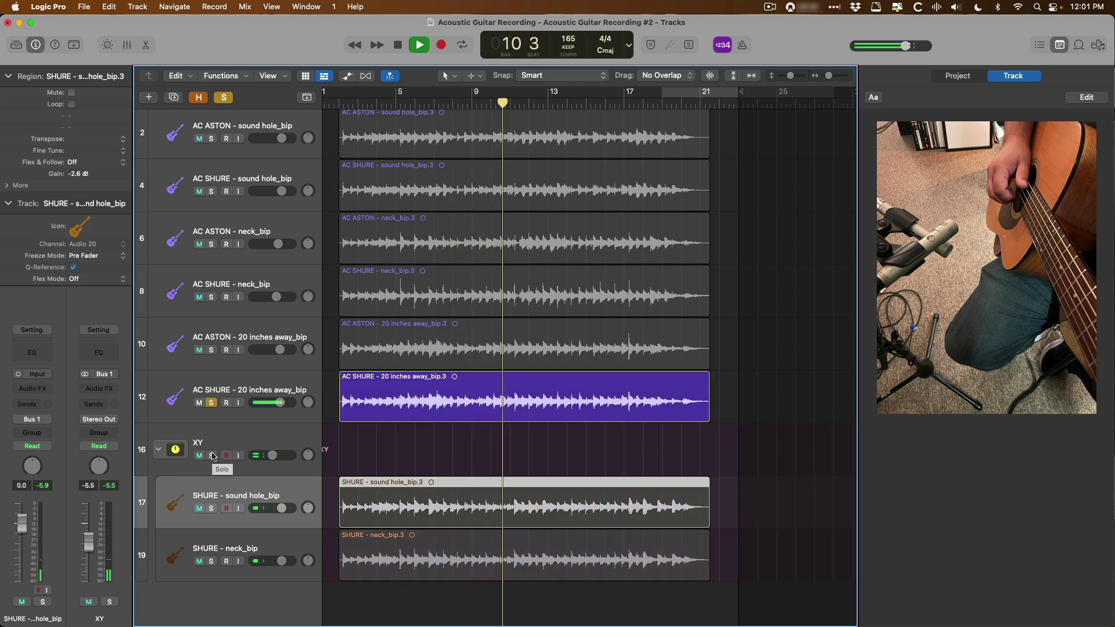
left_click(213, 457)
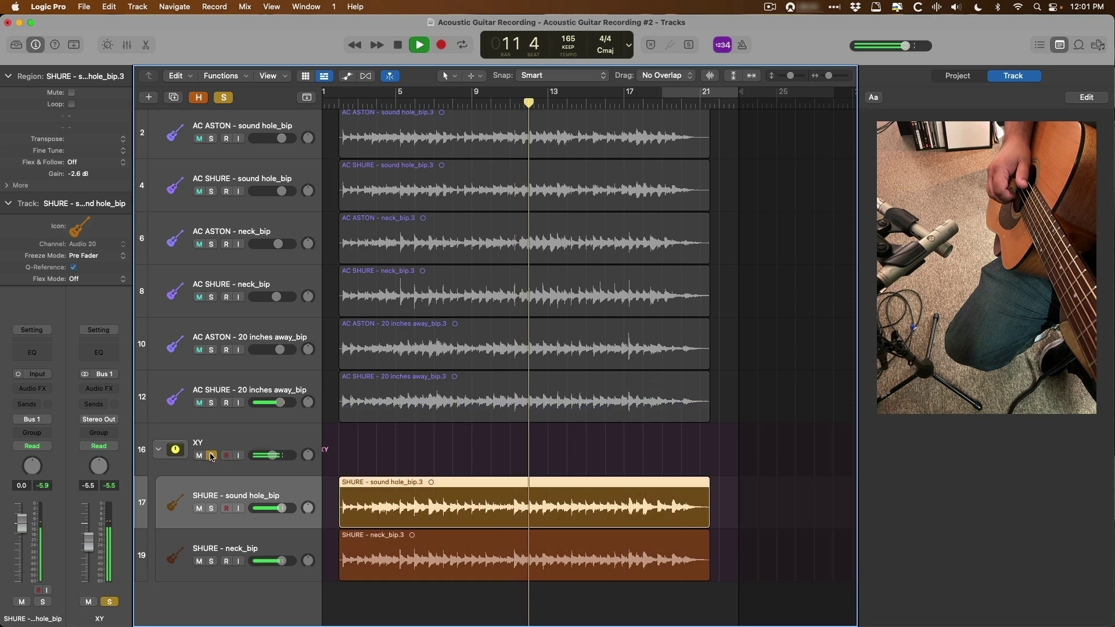
left_click(211, 192)
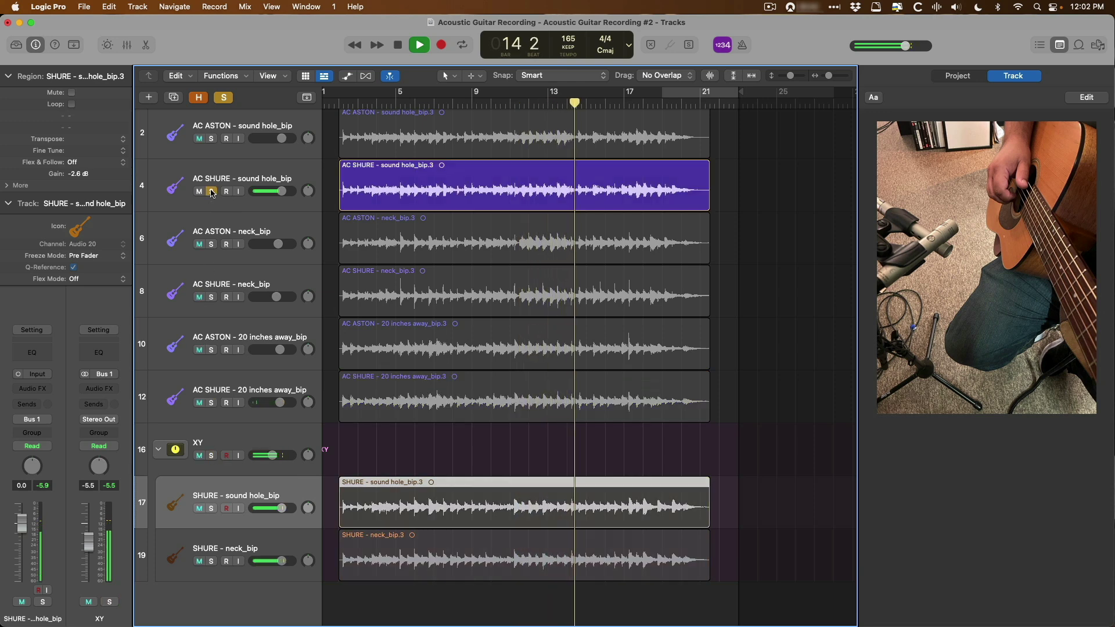
left_click(211, 456)
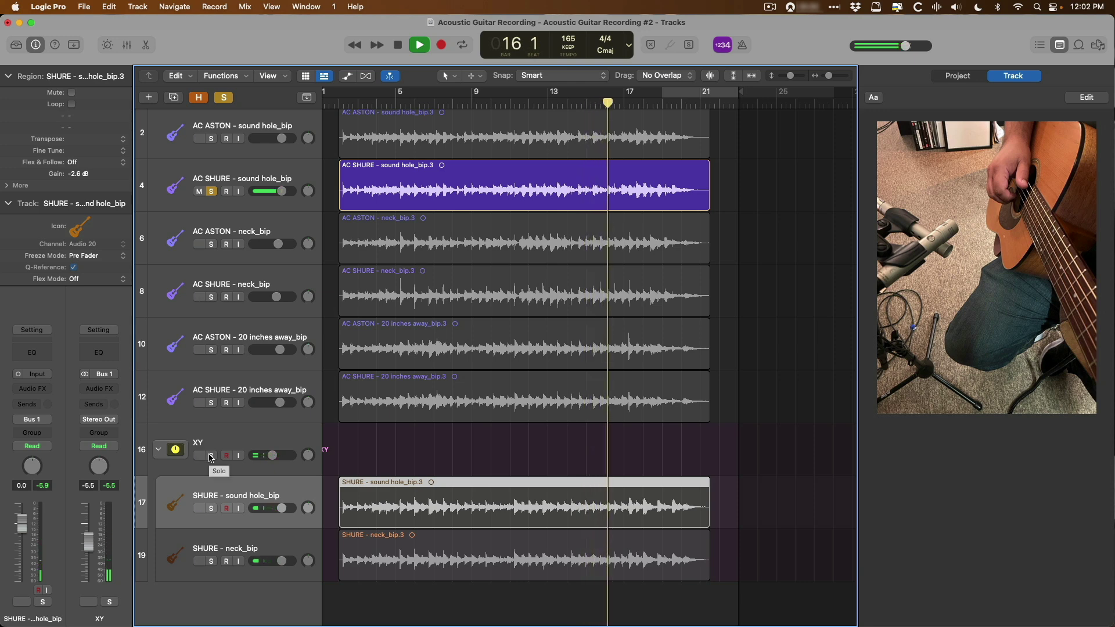
left_click(211, 456)
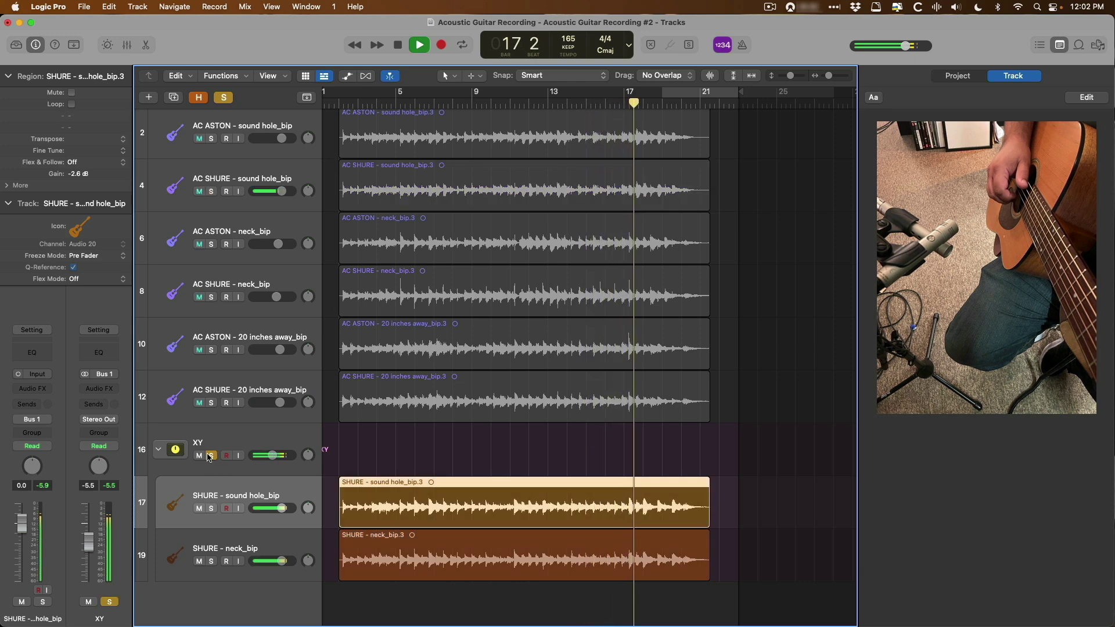
key("space")
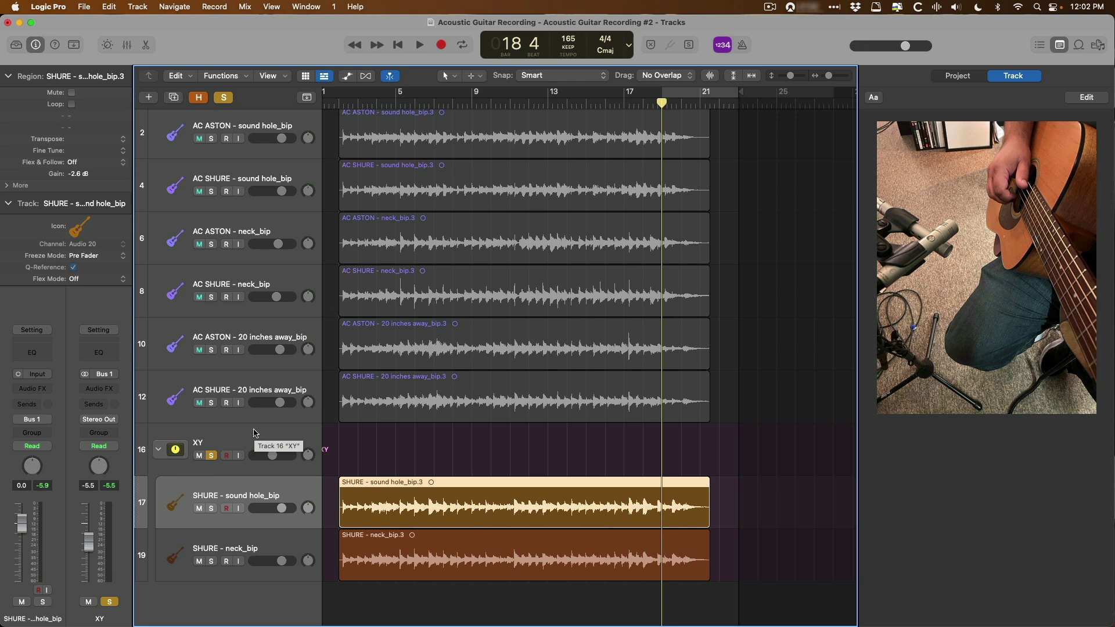
- Insert a Channel EQ on the XY stack's channel strip and move its window clear of the stack's tracks
left_click(253, 434)
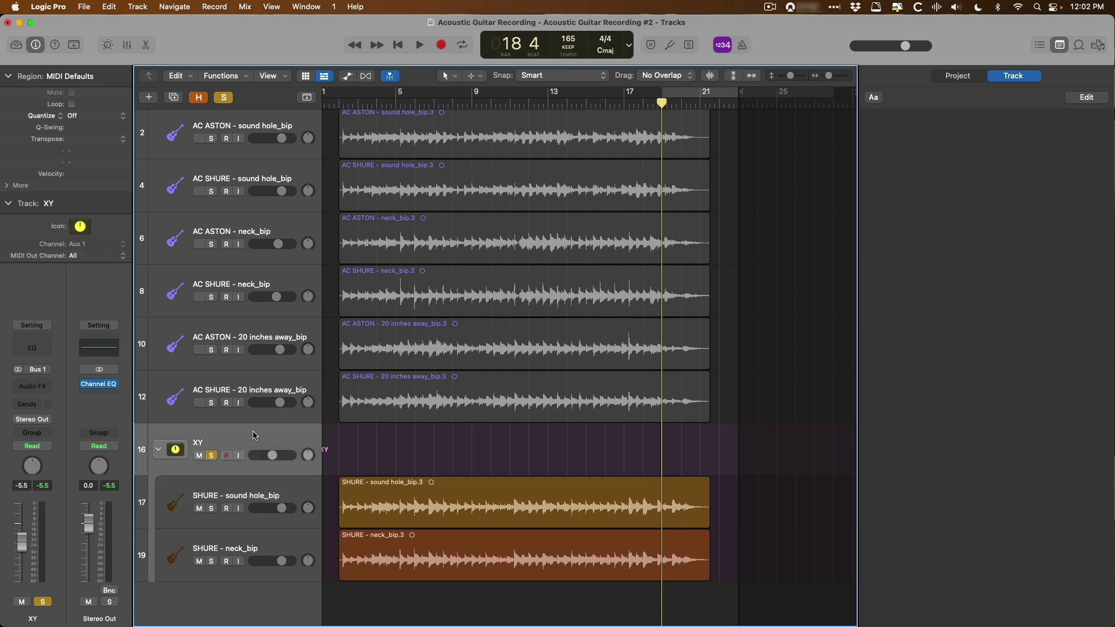
left_click(265, 482)
key("x")
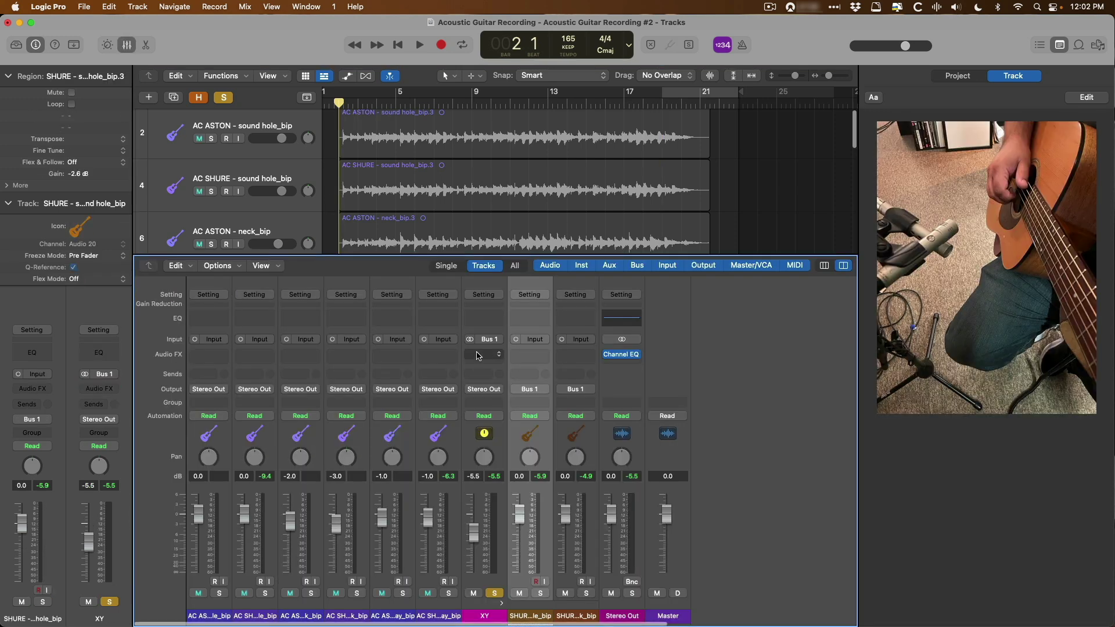
left_click(637, 357)
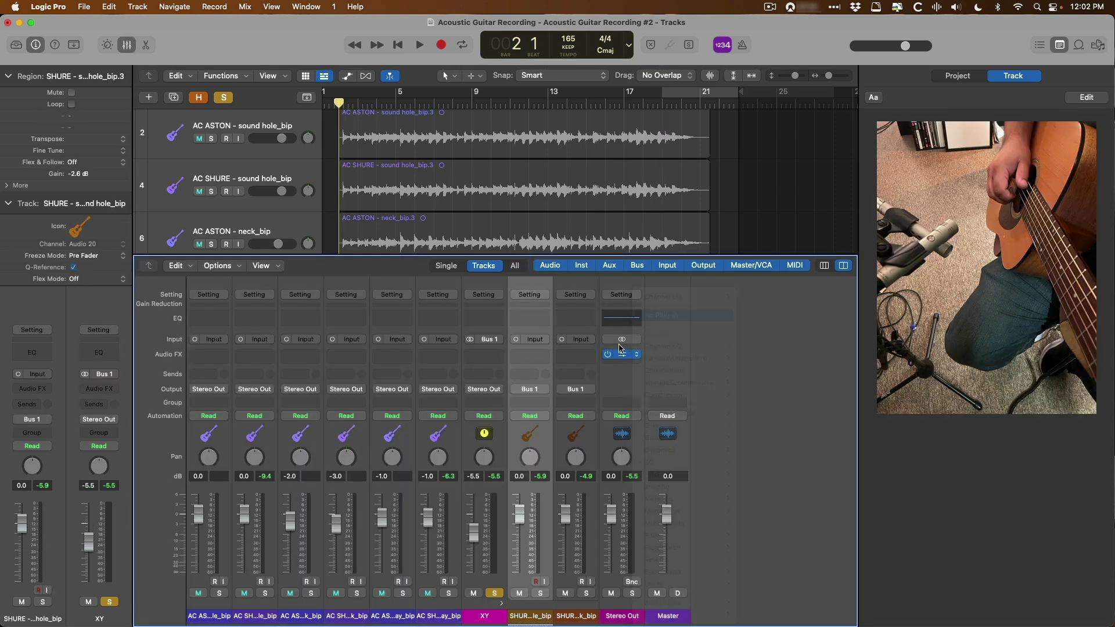
key("x")
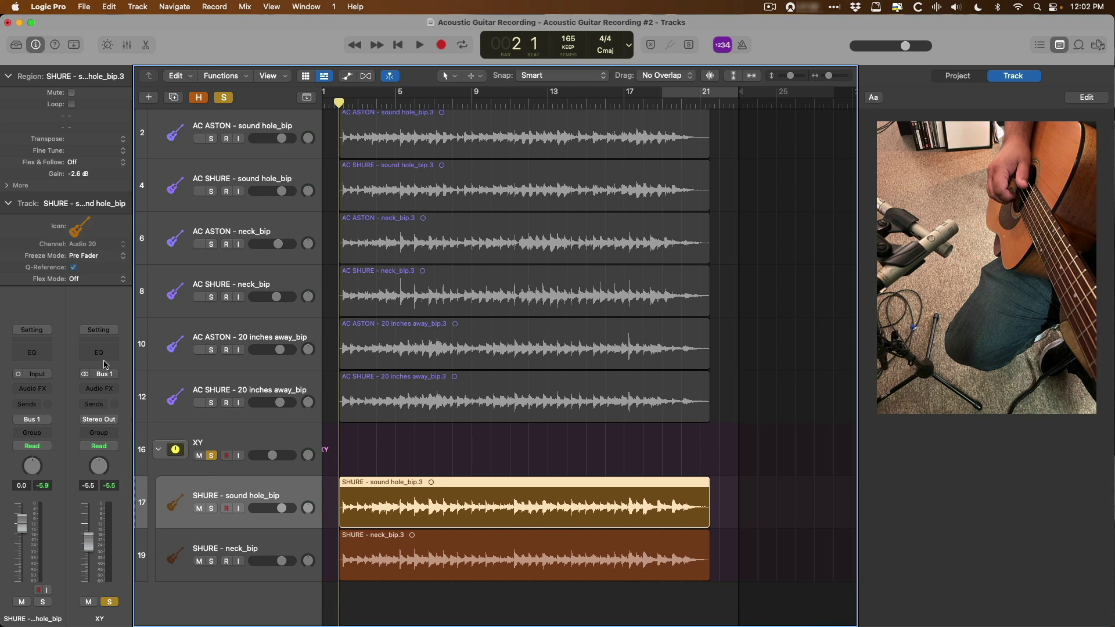
left_click(100, 352)
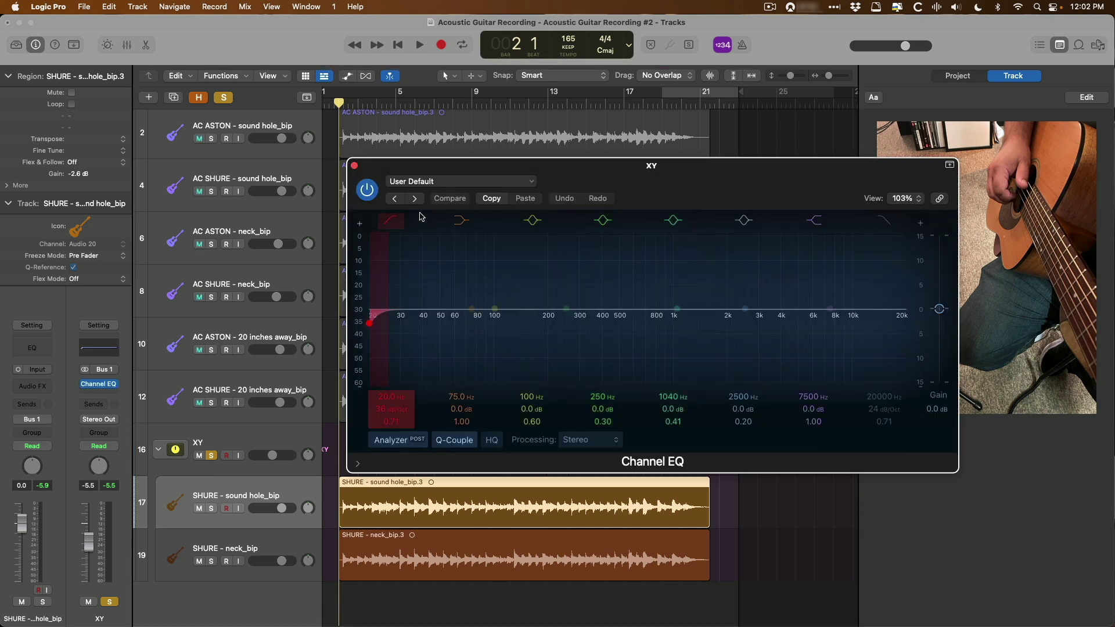
left_click_drag(619, 177, 462, 121)
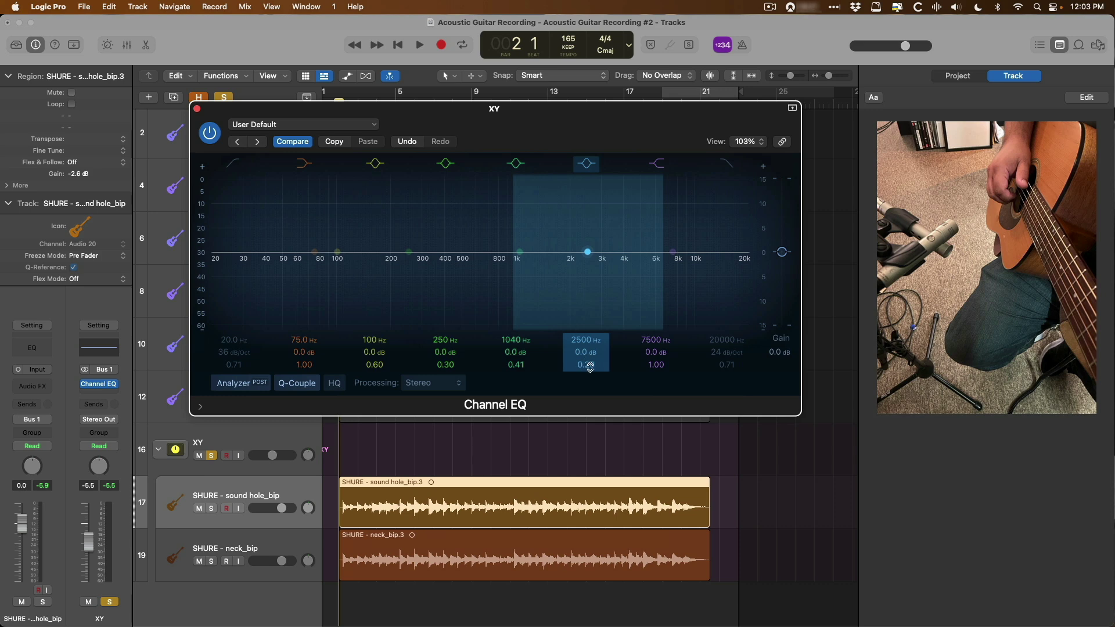
- During playback, shape the XY Channel EQ's 2500 Hz band into a -13.1 dB cut at 2400 Hz with a Q of 2.10
left_click_drag(588, 364, 587, 345)
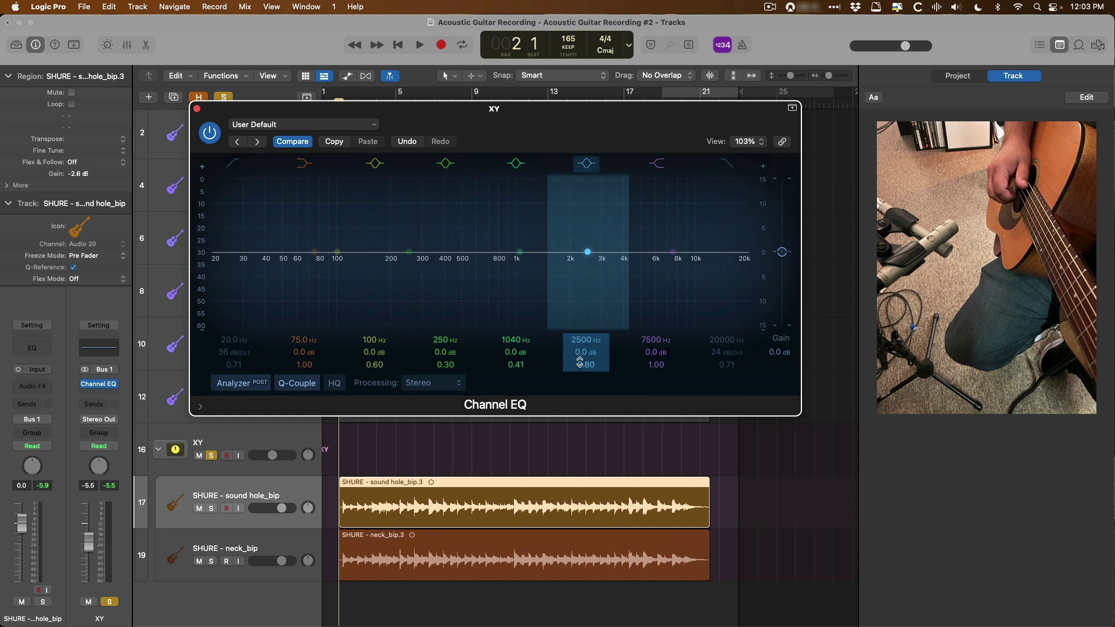
key("space")
left_click_drag(587, 251, 585, 222)
left_click_drag(586, 352, 589, 388)
key("space")
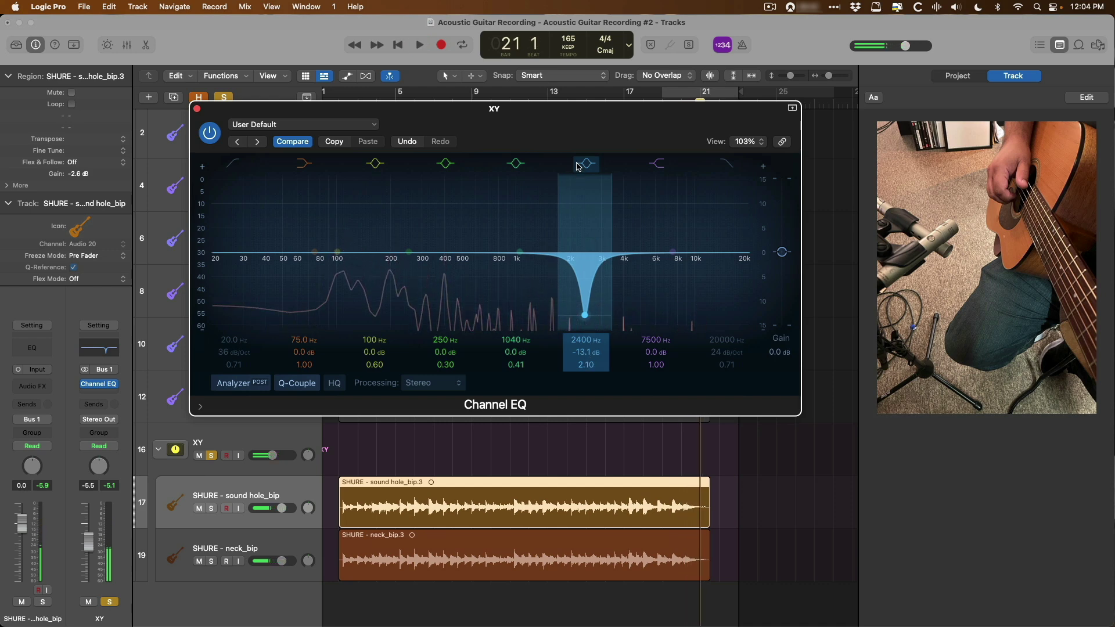
- Play the XY stack while switching the 2400 Hz EQ band off and on to hear what the cut does
left_click(585, 164)
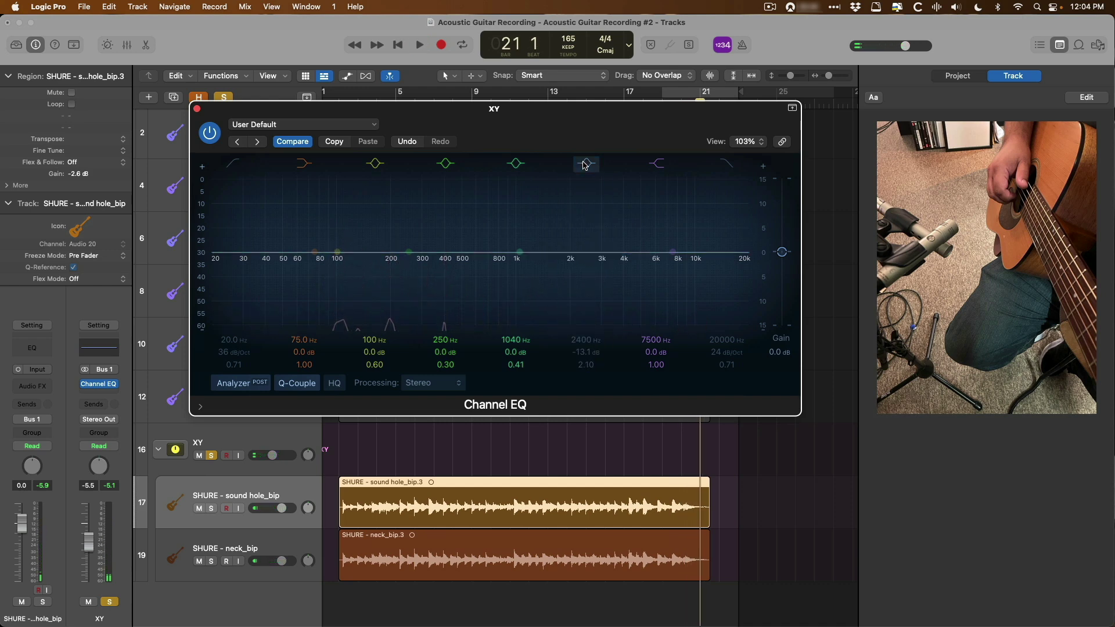
key("space")
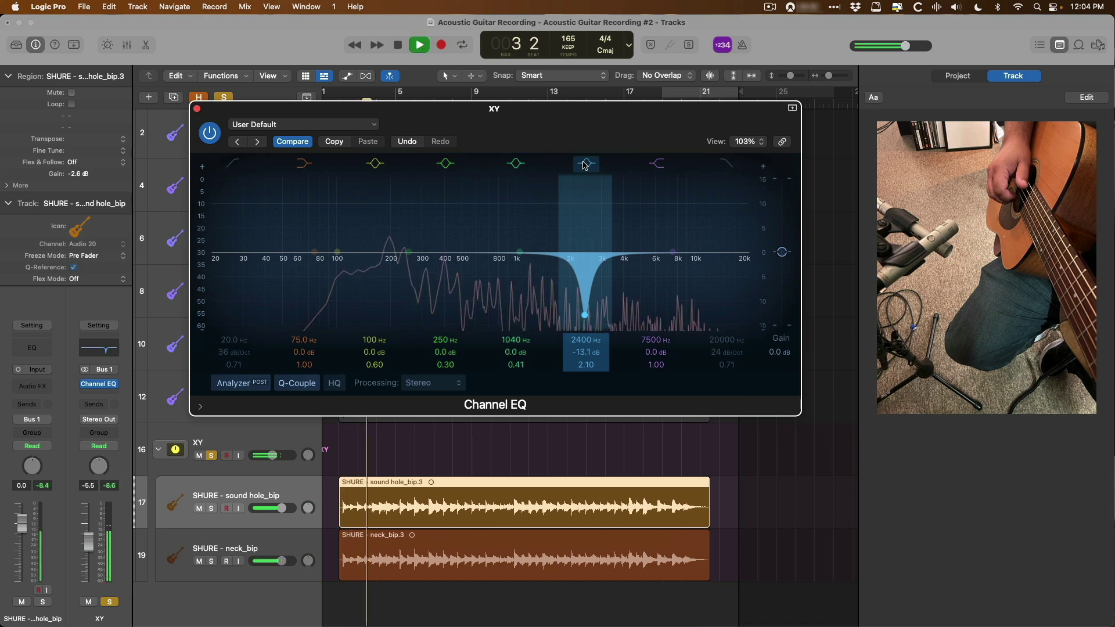
left_click(585, 165)
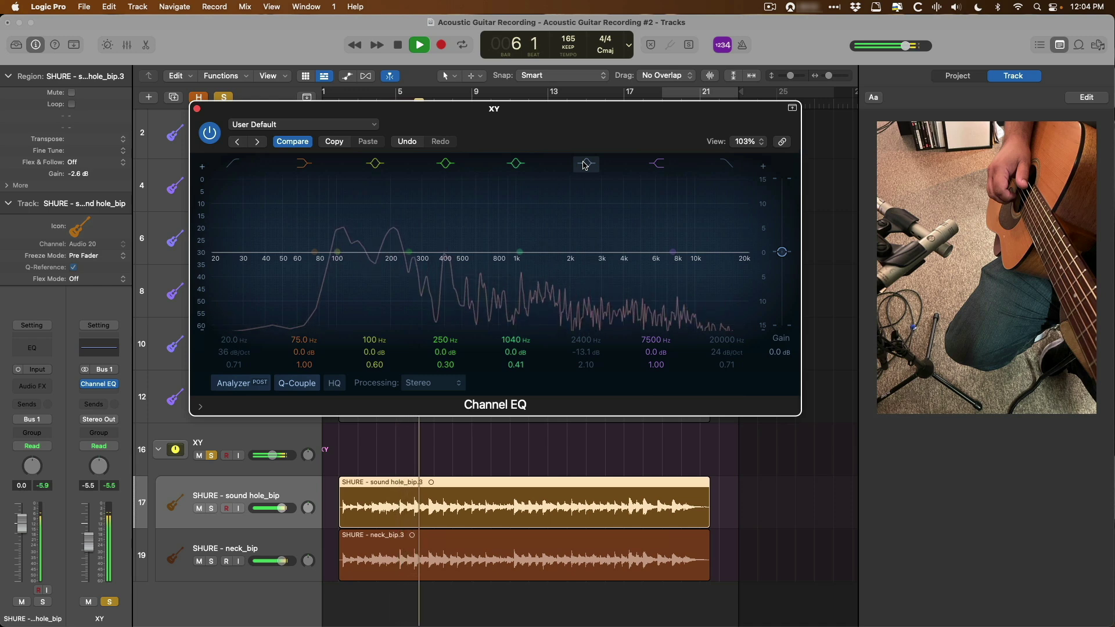
left_click(585, 165)
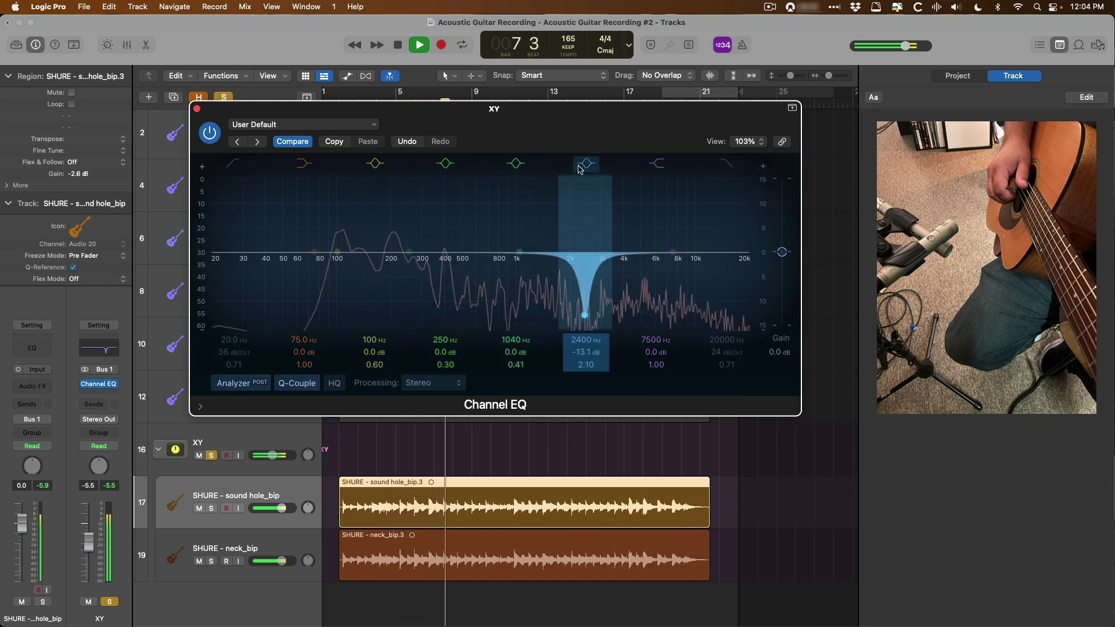
key("space")
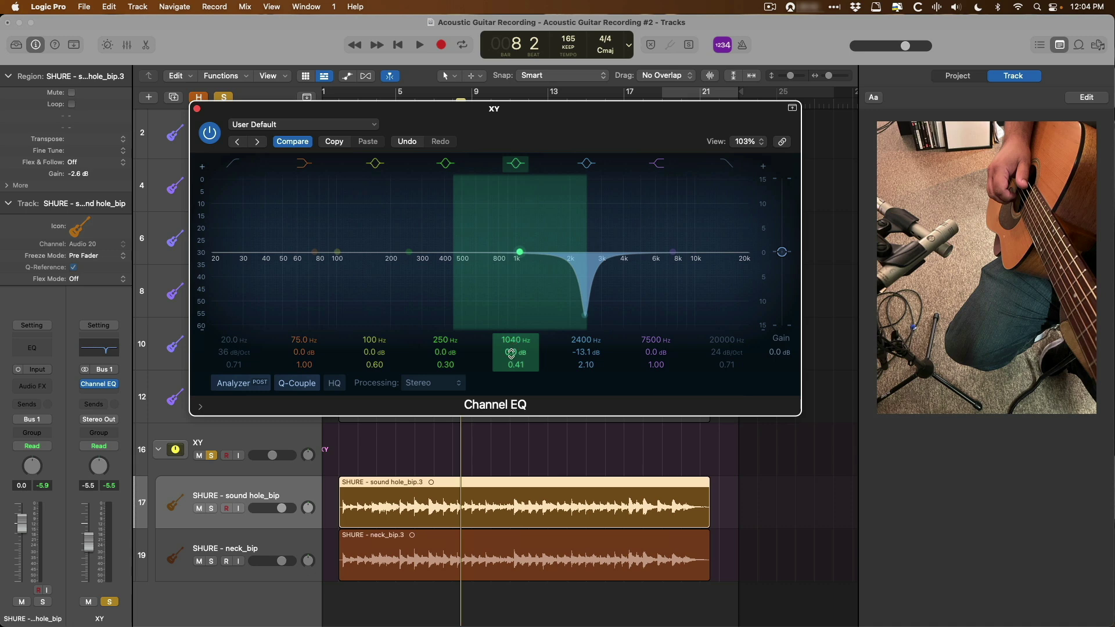
- During playback, shape the XY Channel EQ's 1040 Hz band into a narrow -11.9 dB cut at 1050 Hz with a Q of 10.0
scroll(511, 365, "up", 10)
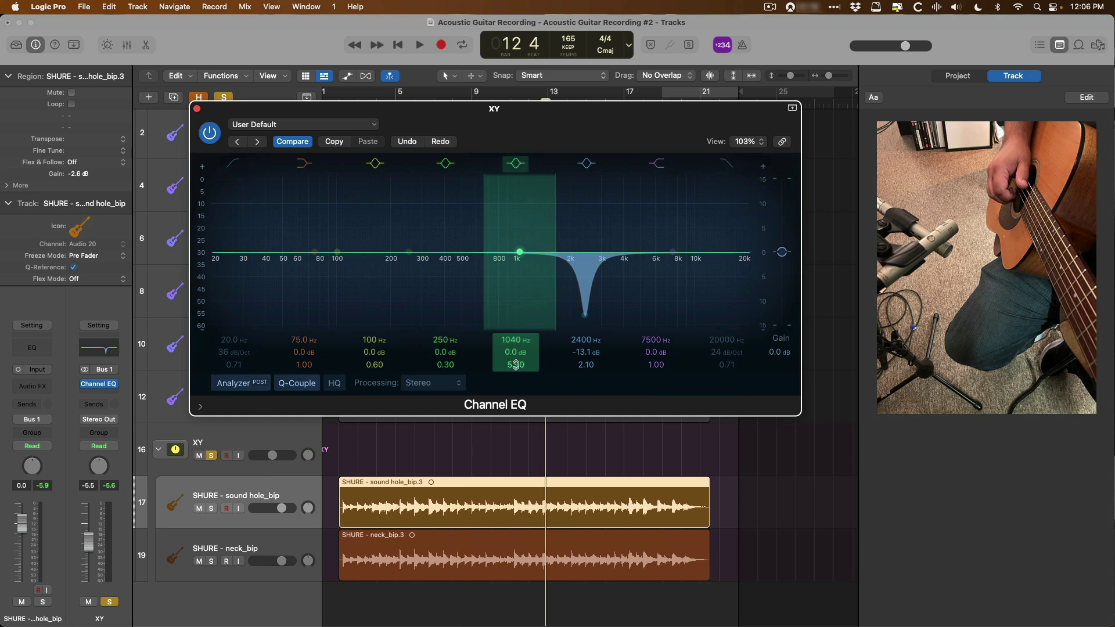
key("space")
left_click_drag(515, 352, 515, 298)
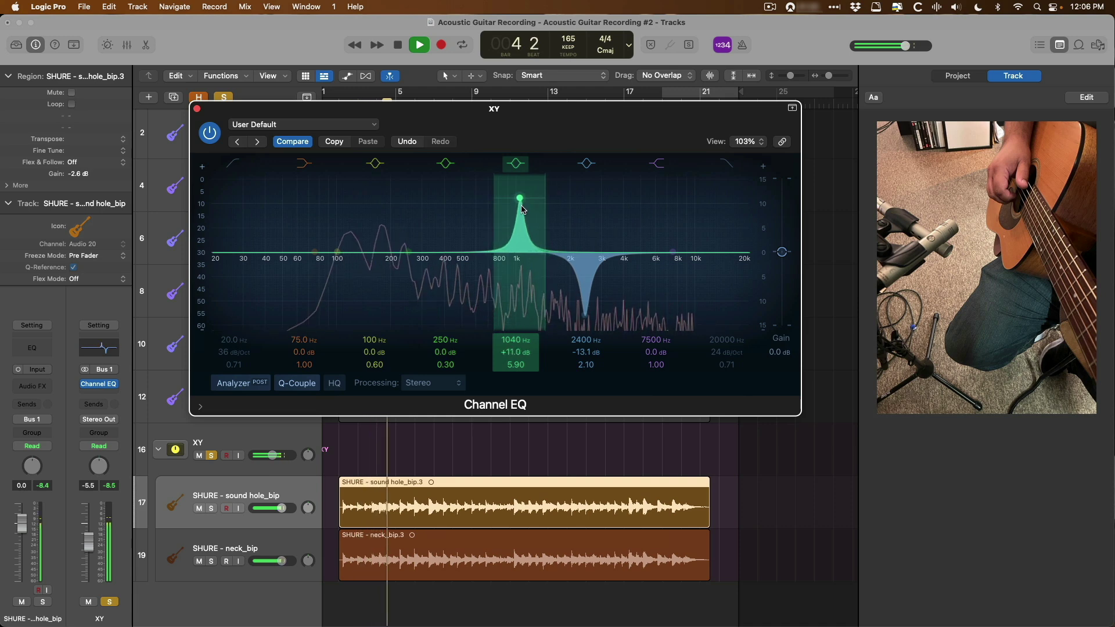
left_click_drag(518, 198, 520, 194)
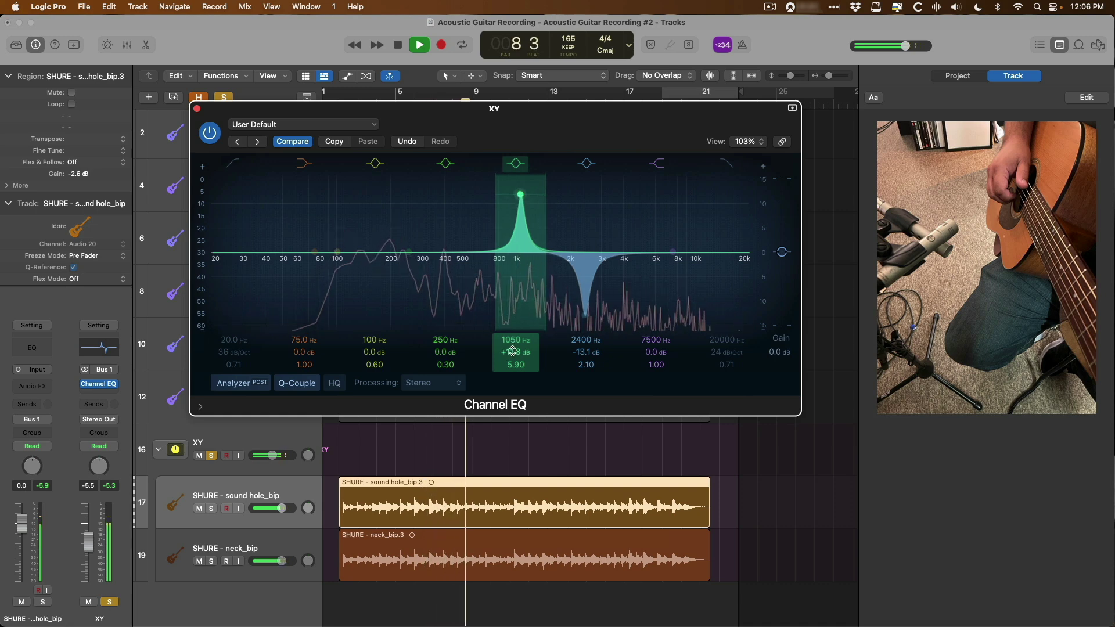
left_click_drag(512, 350, 512, 381)
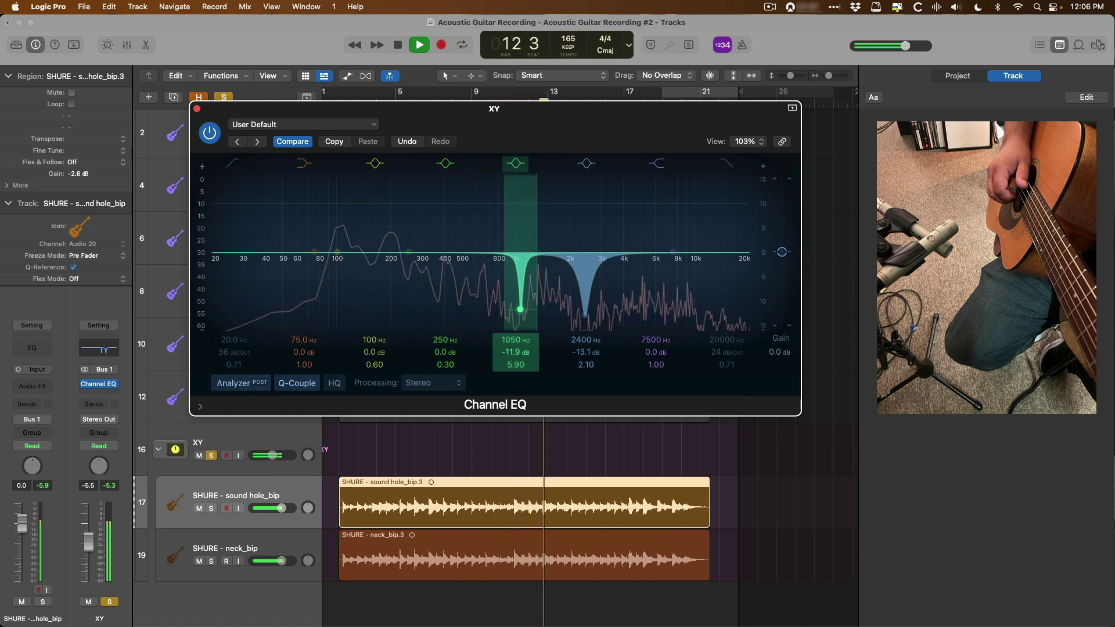
mouse_move(512, 364)
left_mouse_down()
mouse_move(512, 375)
mouse_move(512, 358)
left_mouse_up()
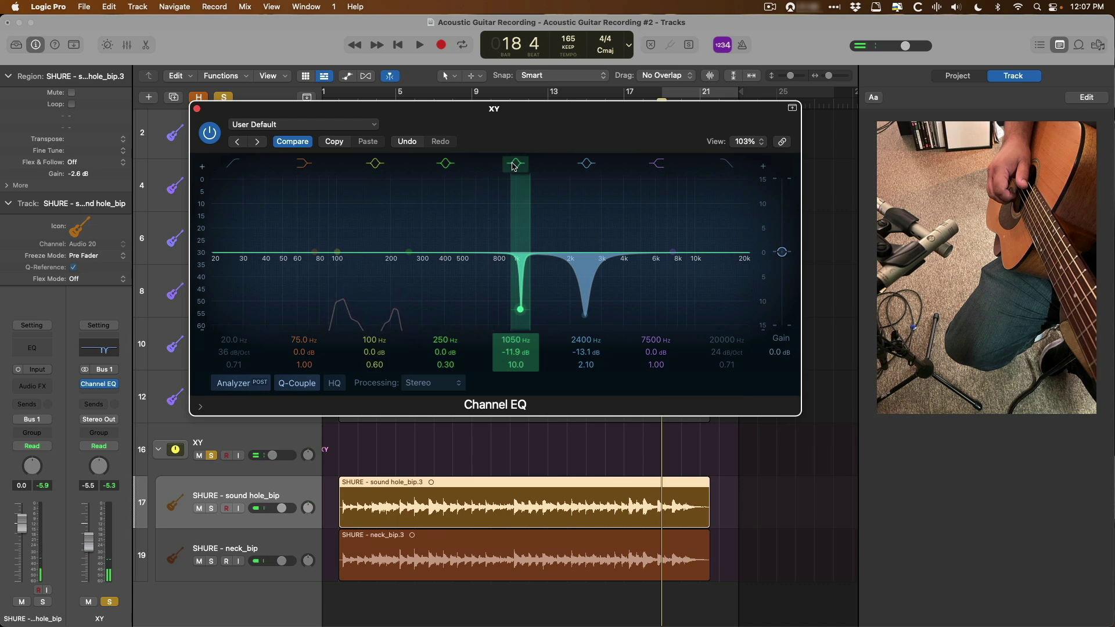
- Play the XY stack while switching the 1050 Hz EQ band off and on to compare the tone
left_click(517, 164)
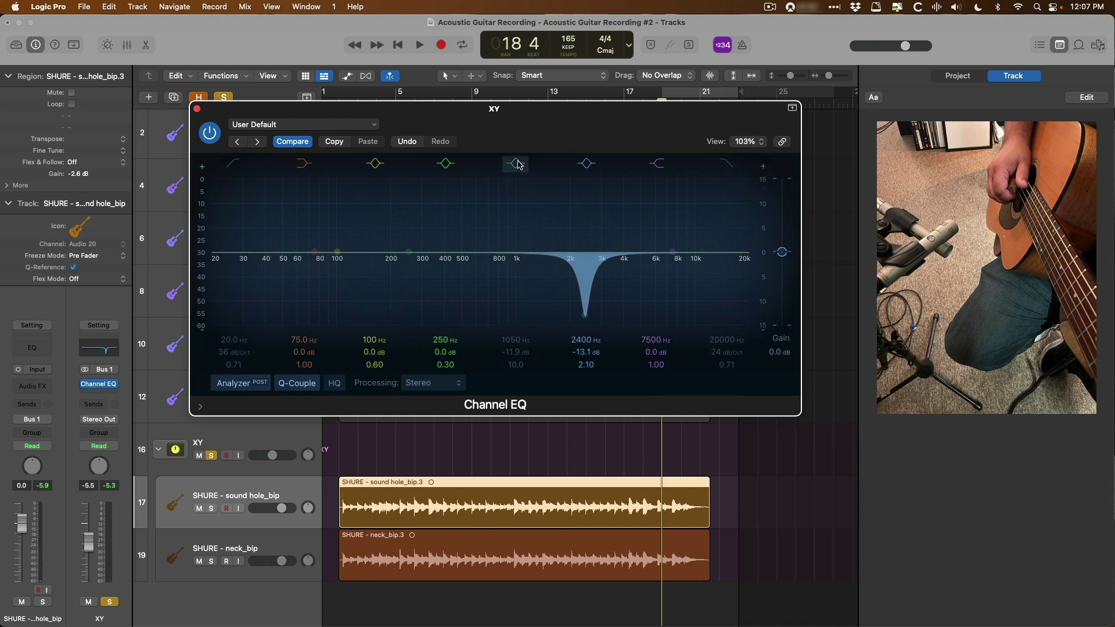
key("space")
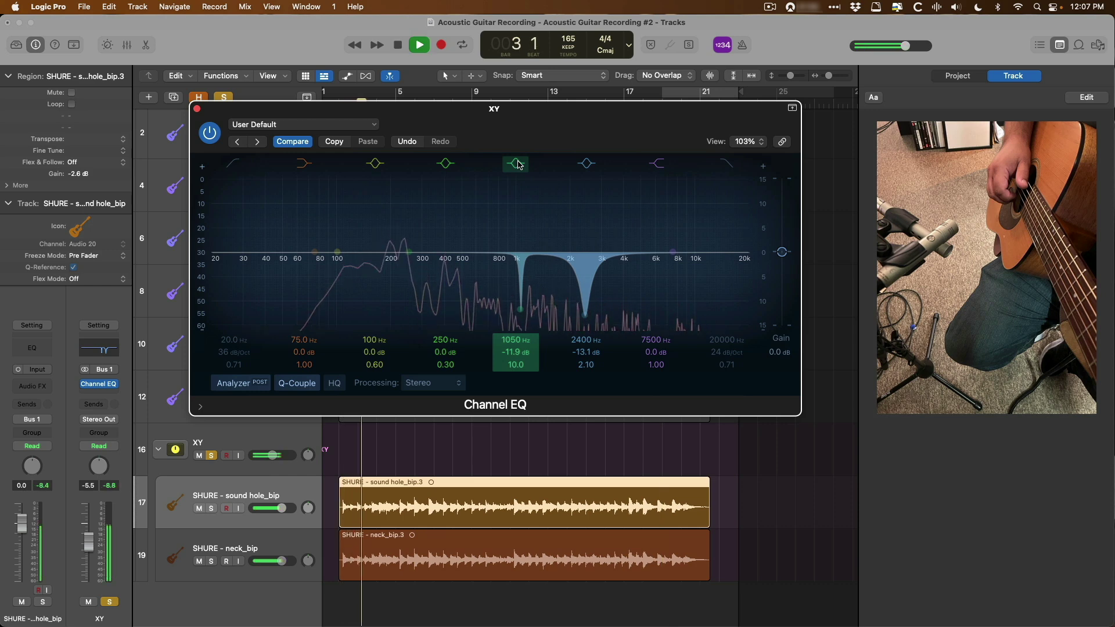
left_click(519, 165)
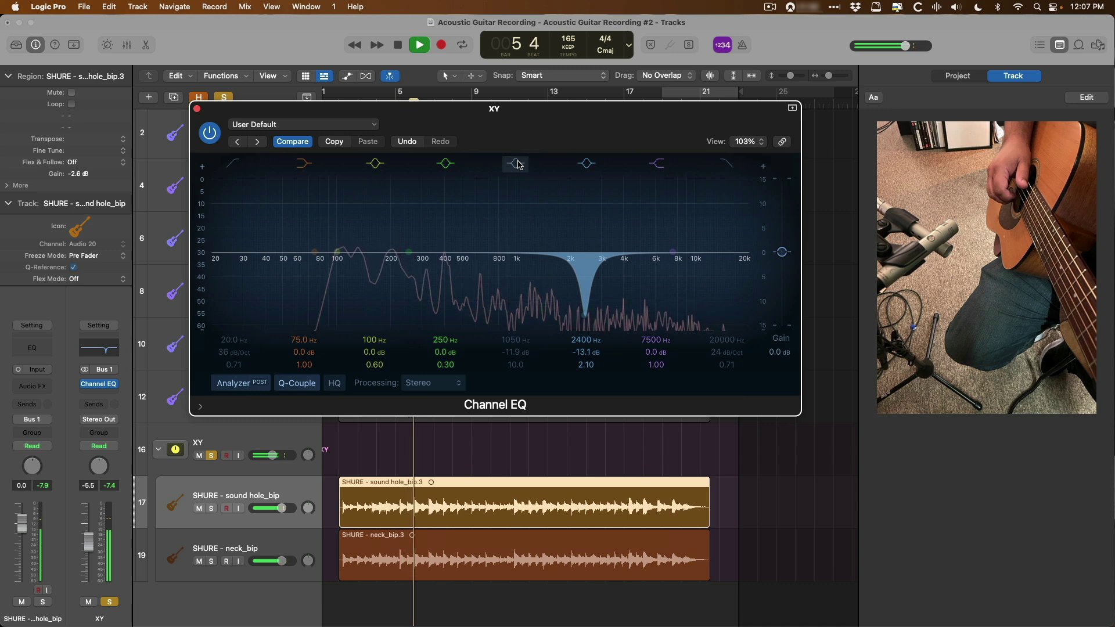
left_click(518, 165)
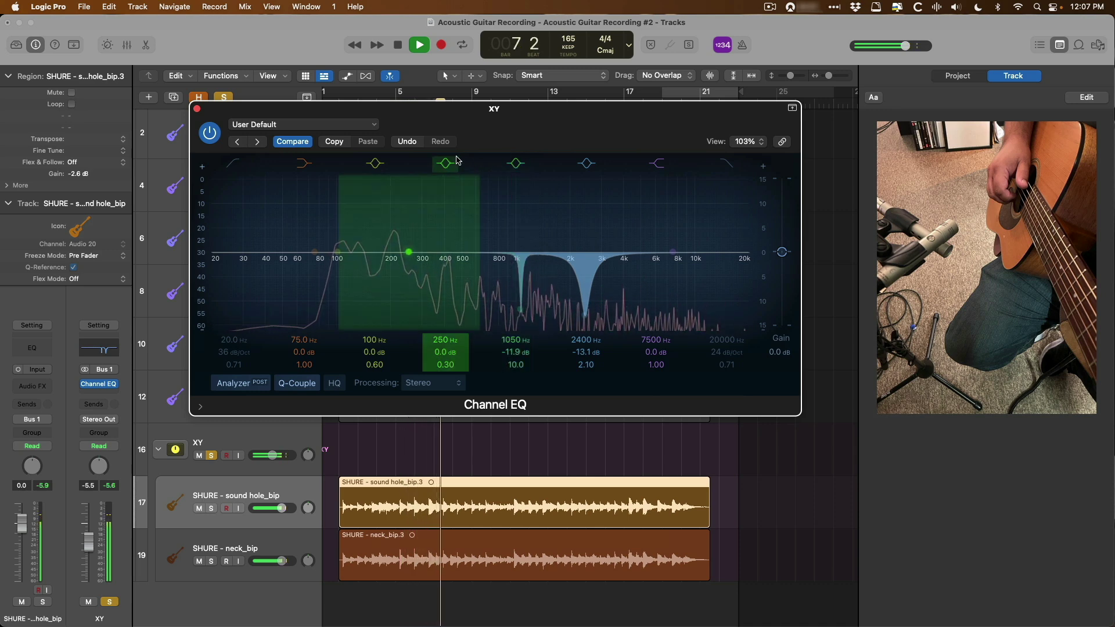
key("space")
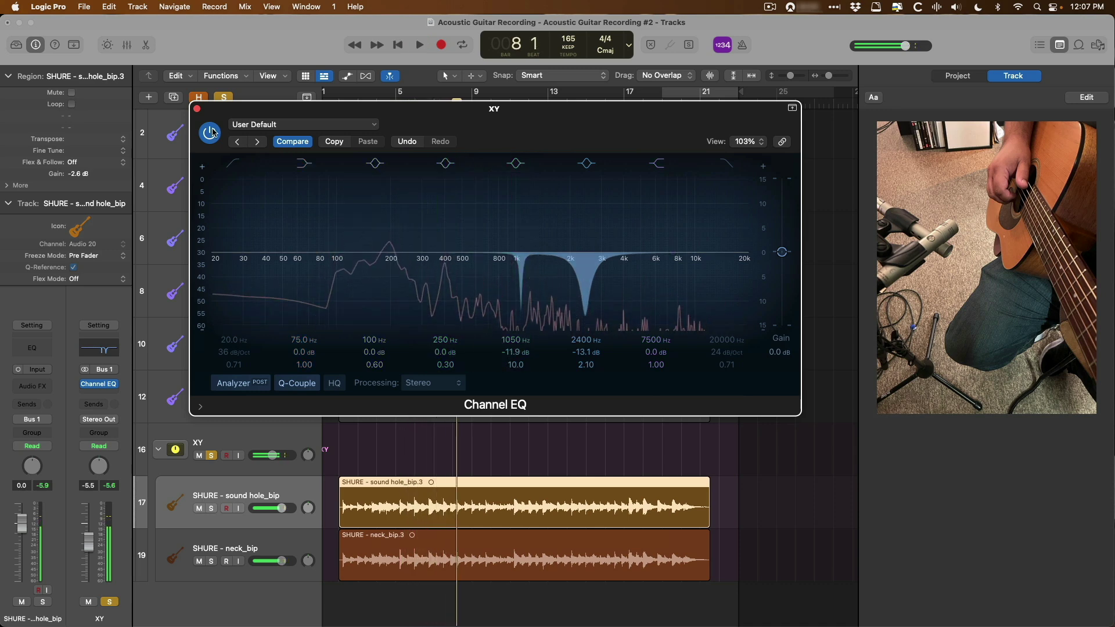
- Compare the XY stack with its whole Channel EQ bypassed and active during playback, then close the EQ window
left_click(211, 132)
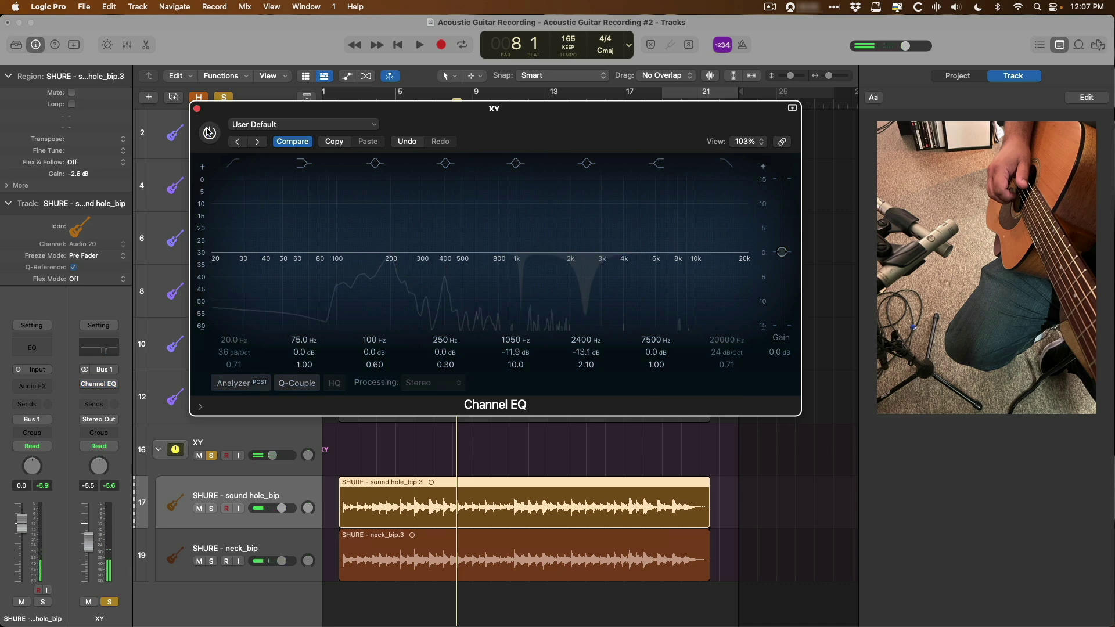
key("space")
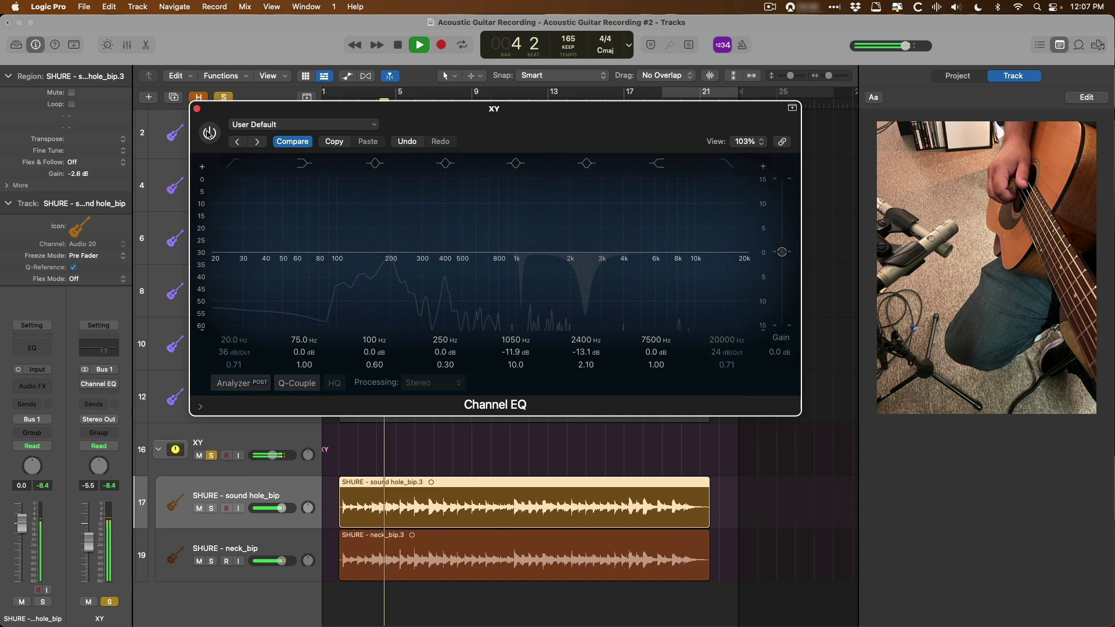
left_click(210, 133)
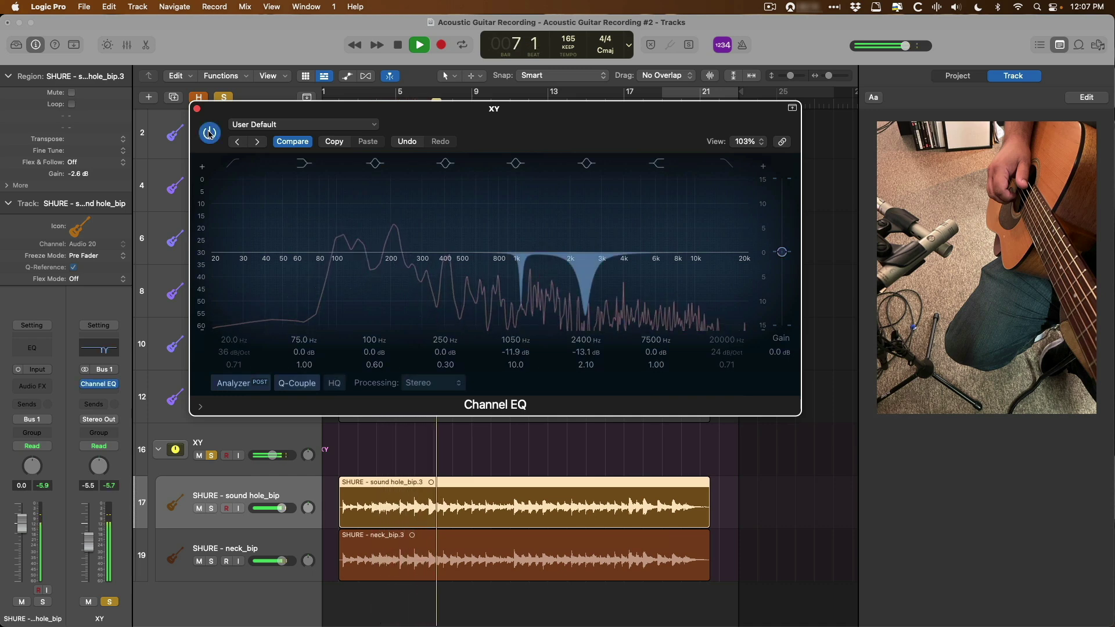
left_click(210, 134)
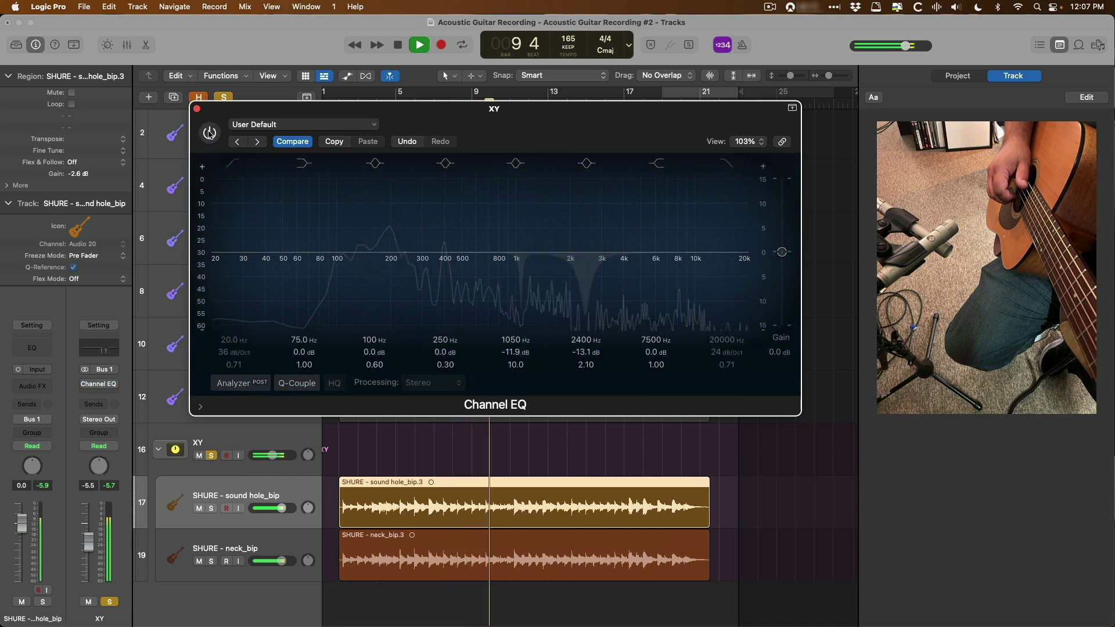
left_click(209, 134)
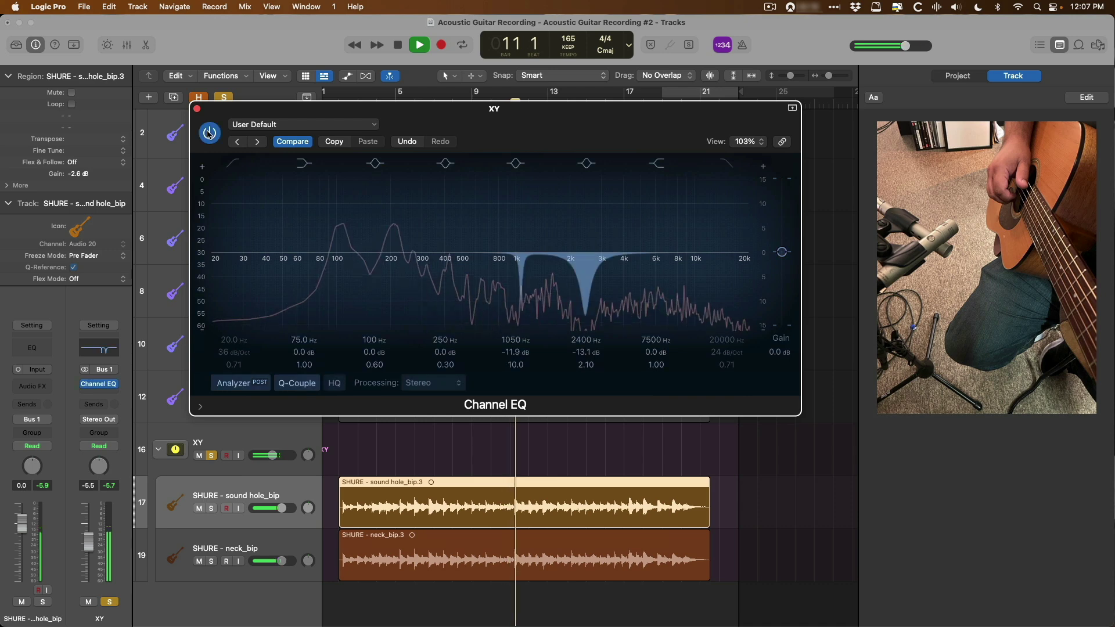
key("space")
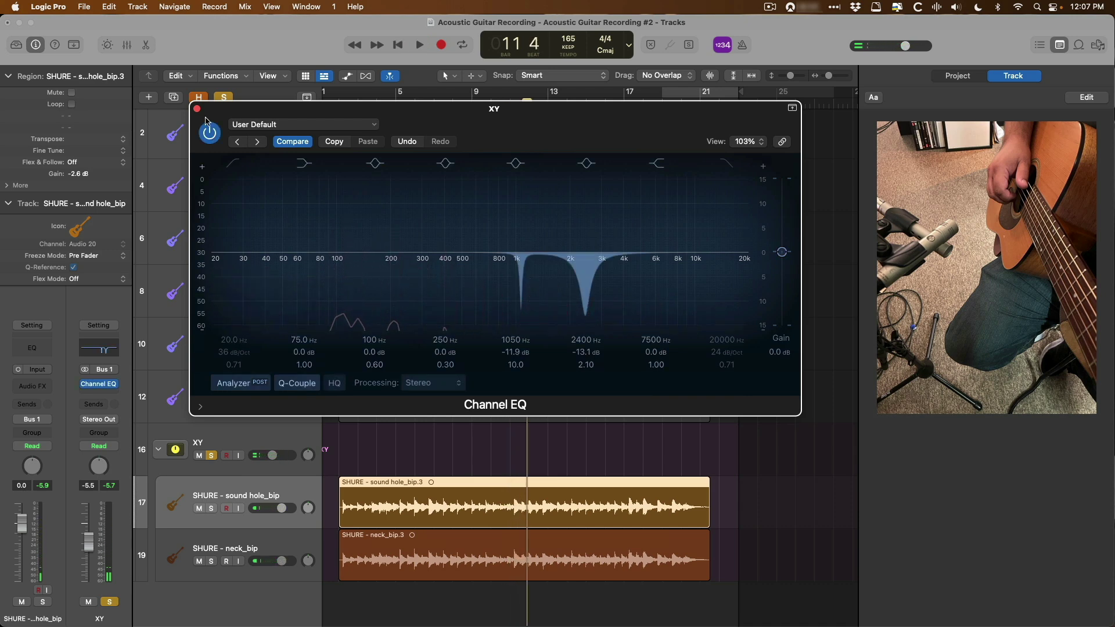
left_click(197, 109)
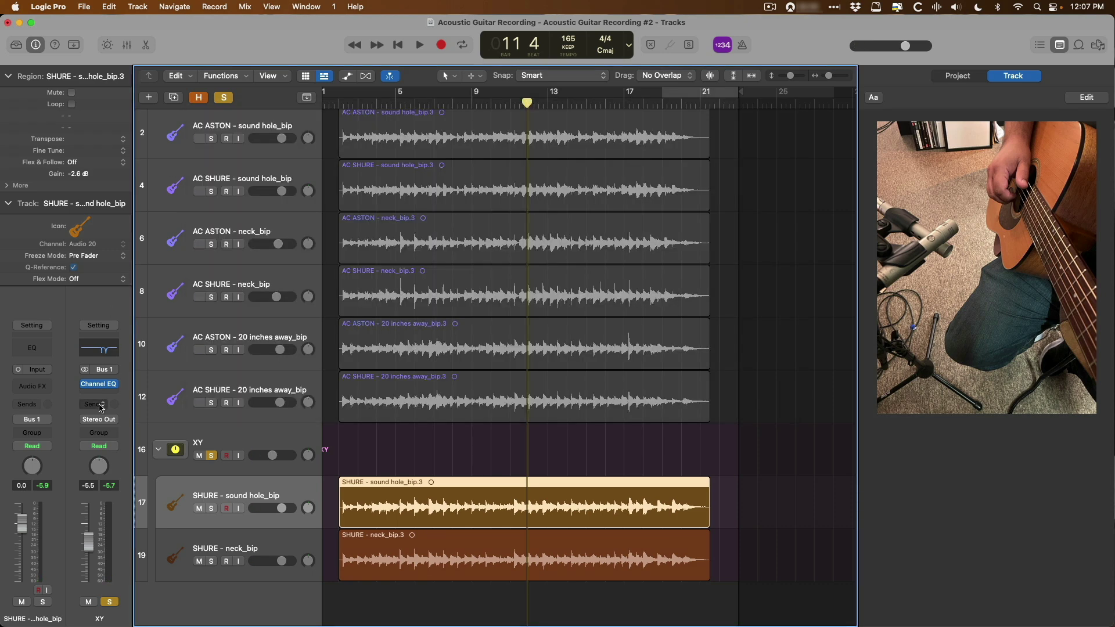
- Insert a Multipressor after the Channel EQ on the XY stack's channel strip
left_click(100, 385)
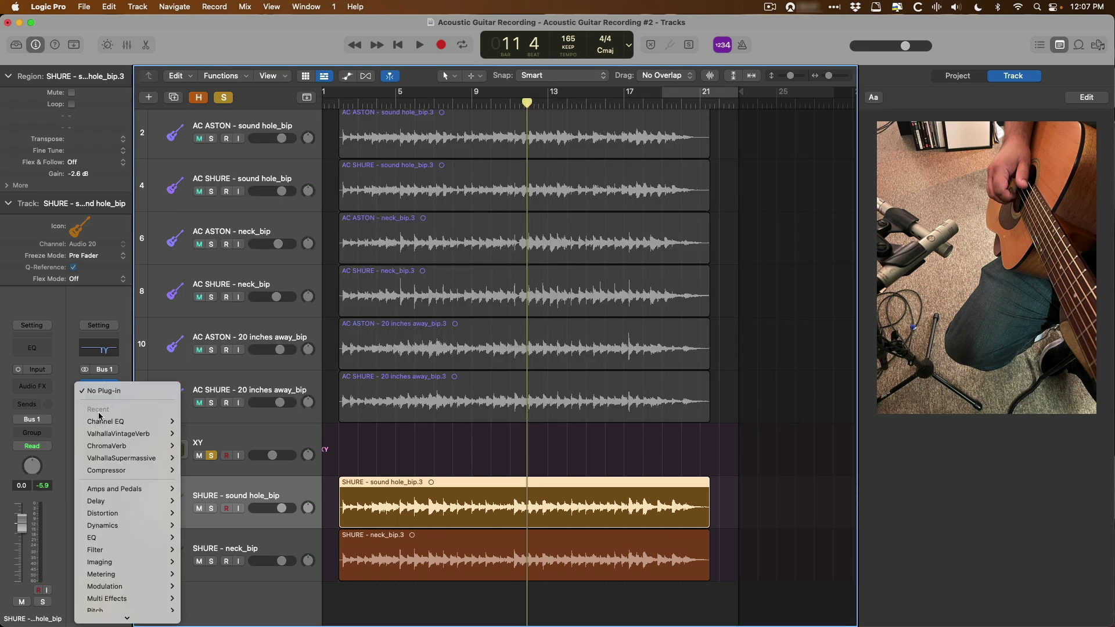
mouse_move(124, 530)
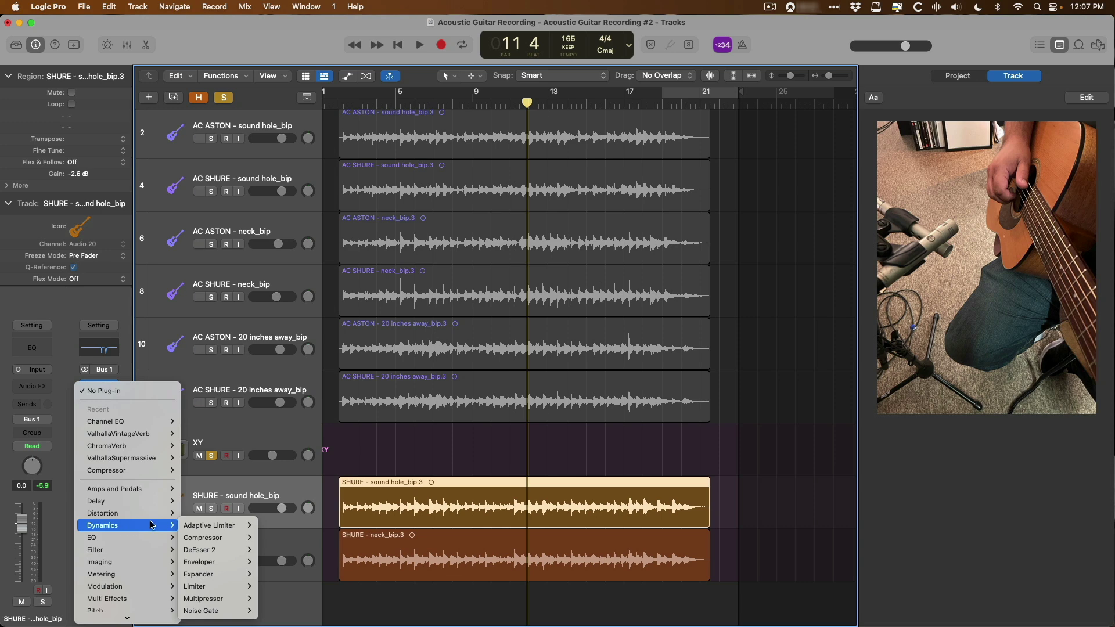
left_click(194, 598)
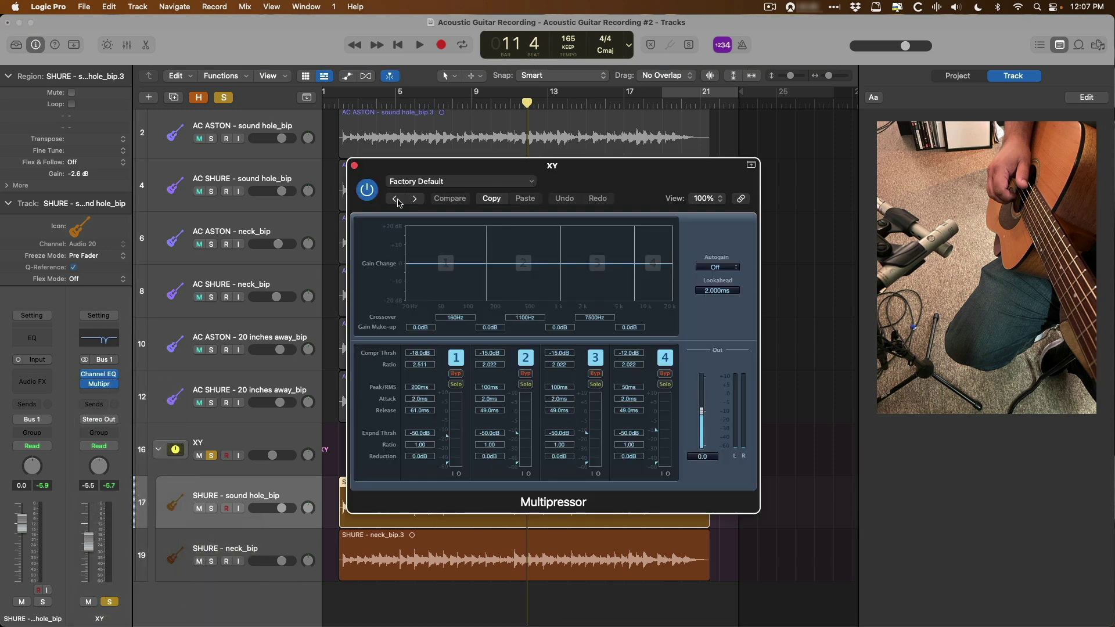
- Play the XY stack from bar 5 with its Channel EQ open to examine the low-frequency spectrum, then close the EQ
left_click(100, 375)
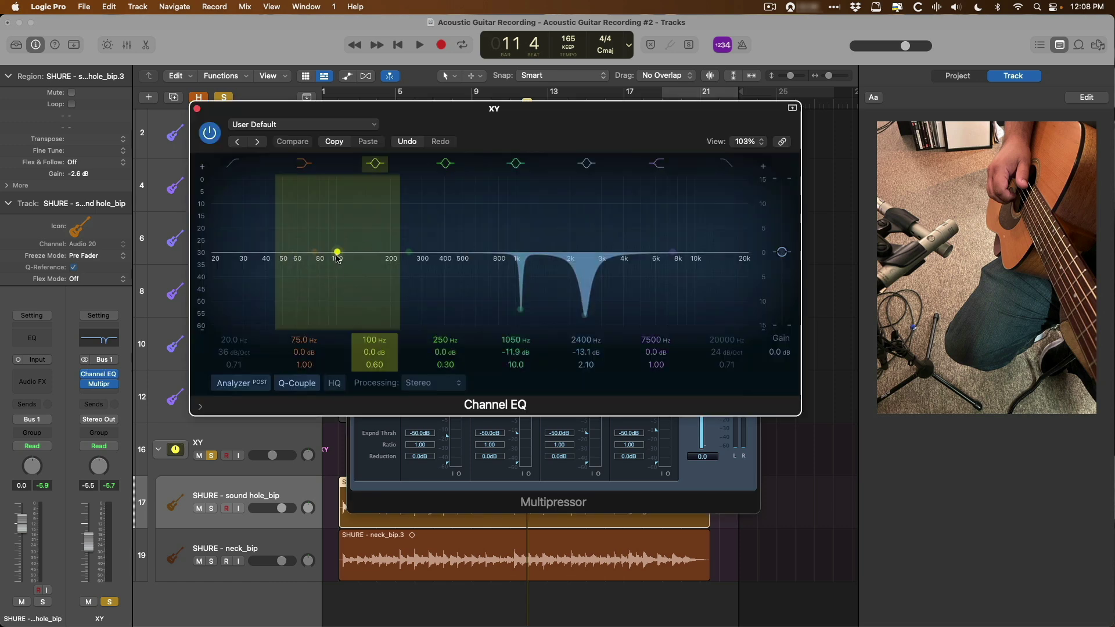
key("v")
left_click(396, 107)
key("v")
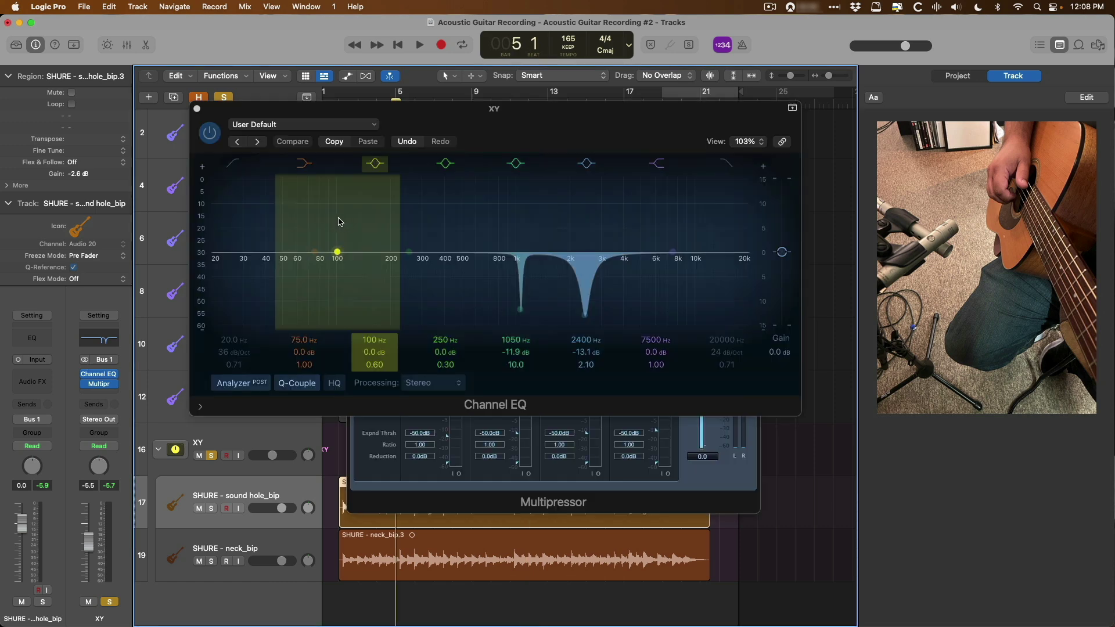
key("space")
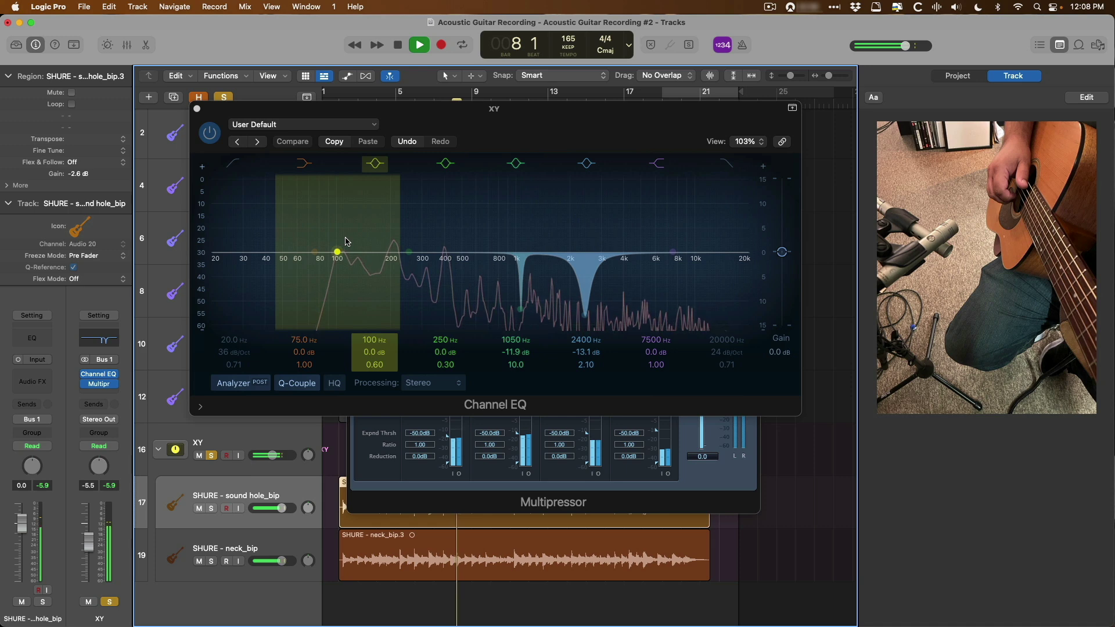
key("space")
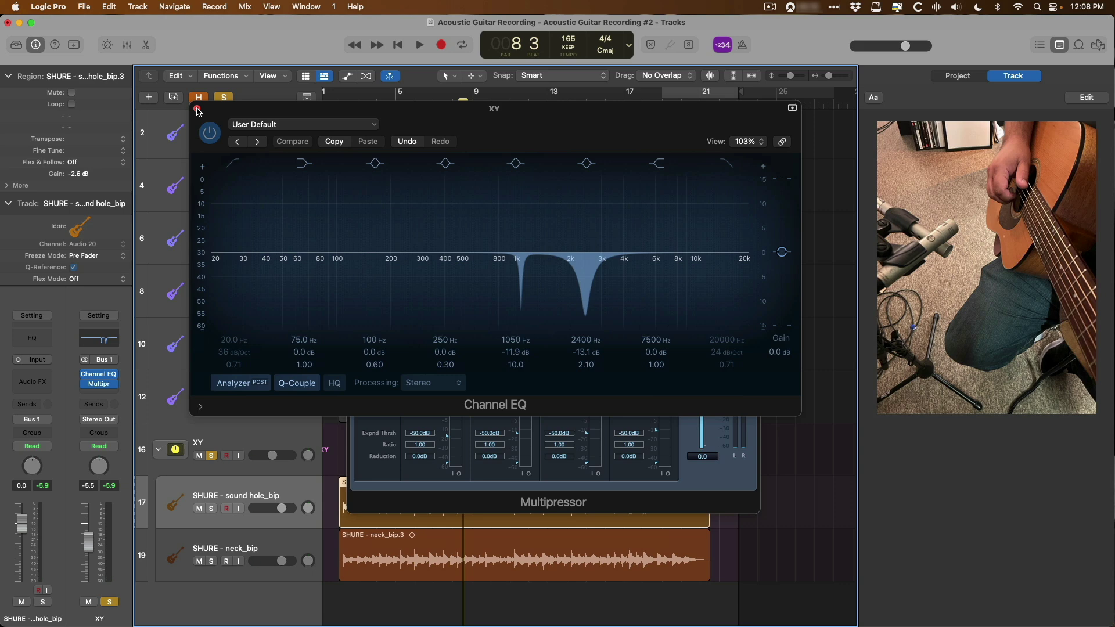
left_click(197, 109)
- Set the Multipressor's first crossover to 490 Hz, band 2's compression threshold to 10.0 dB, and band 1's compression and expansion thresholds to -24.5 and -60.0 dB
left_click_drag(516, 435, 518, 412)
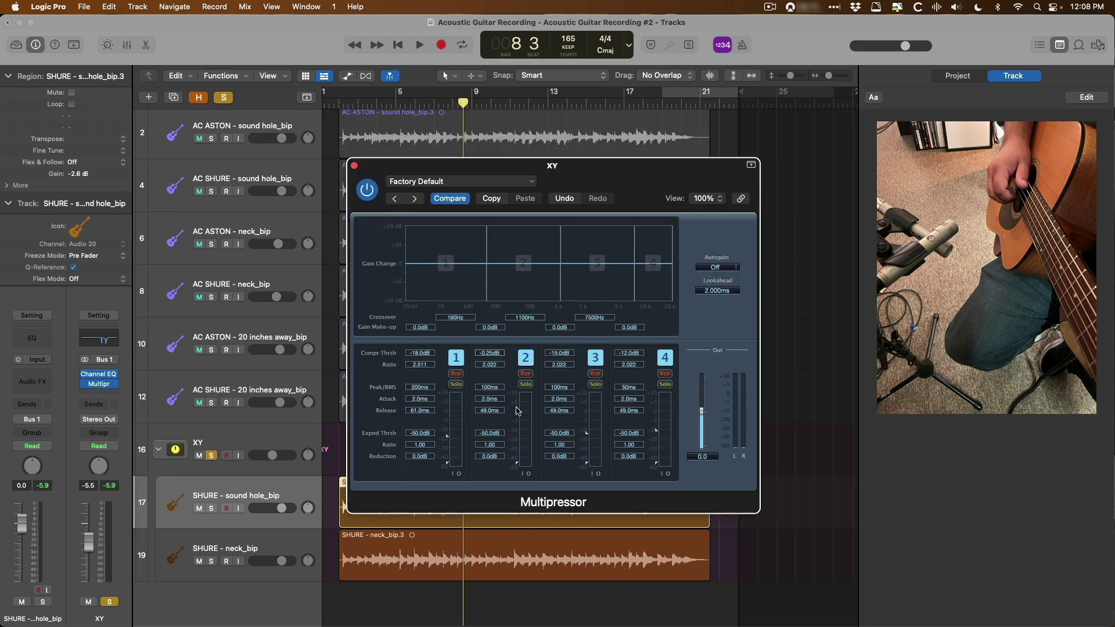
left_click_drag(487, 293, 518, 292)
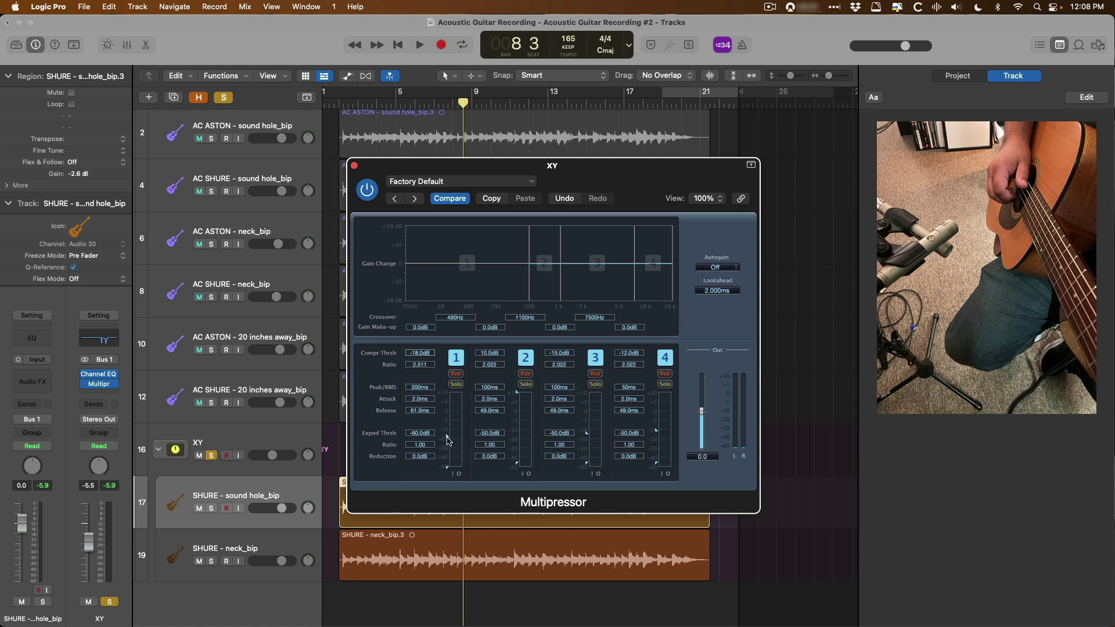
key("space")
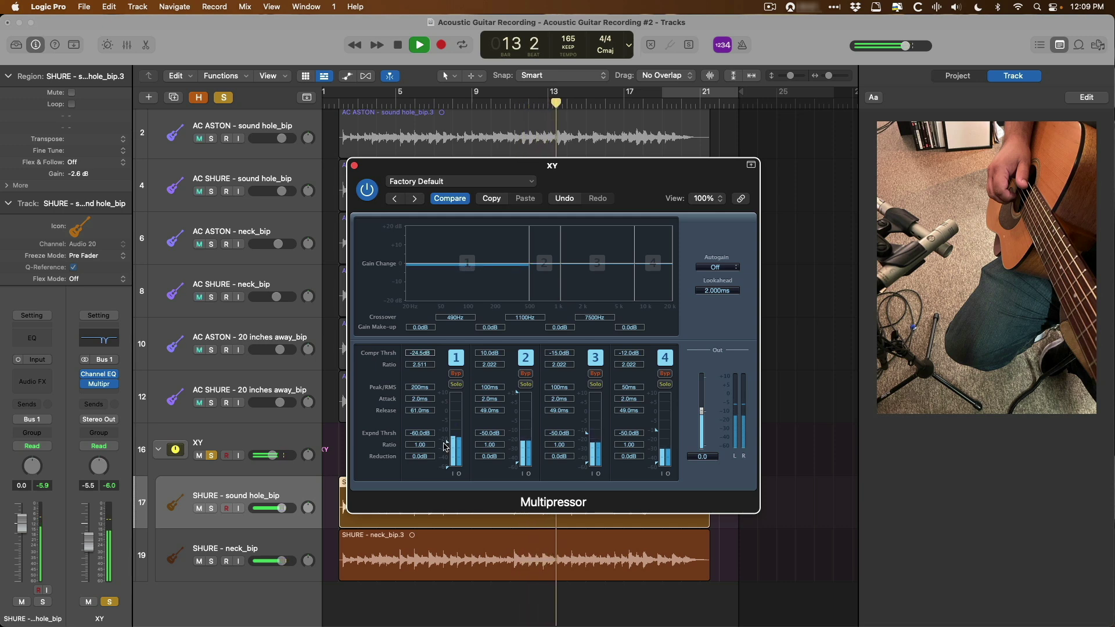
- Bypass and re-enable the Multipressor during playback to compare the XY stack's low end, then stop
left_click(367, 192)
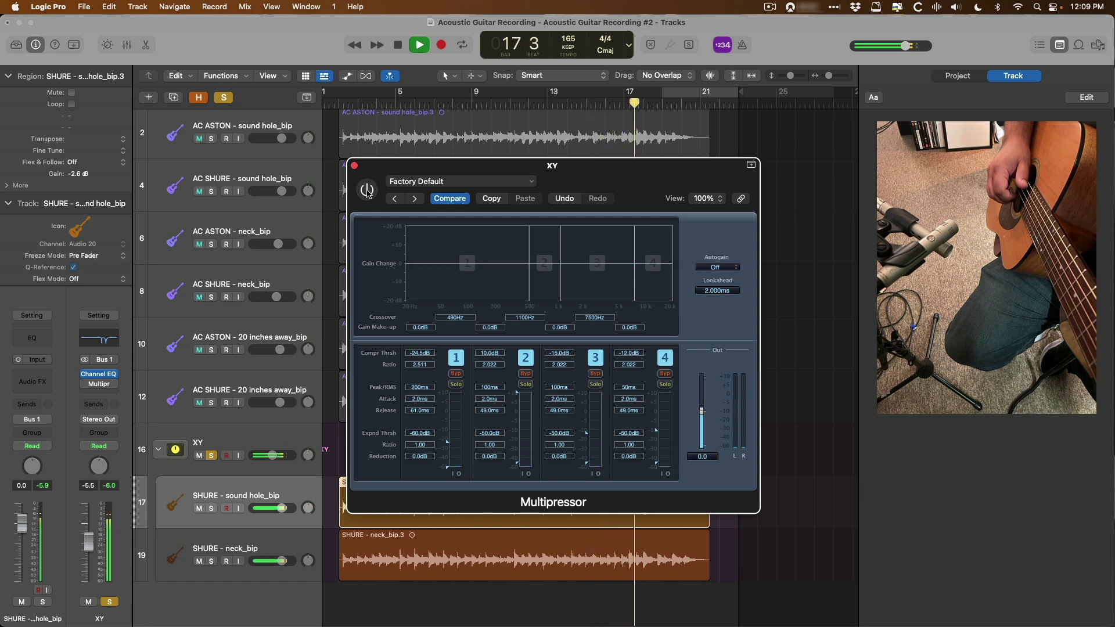
left_click(367, 191)
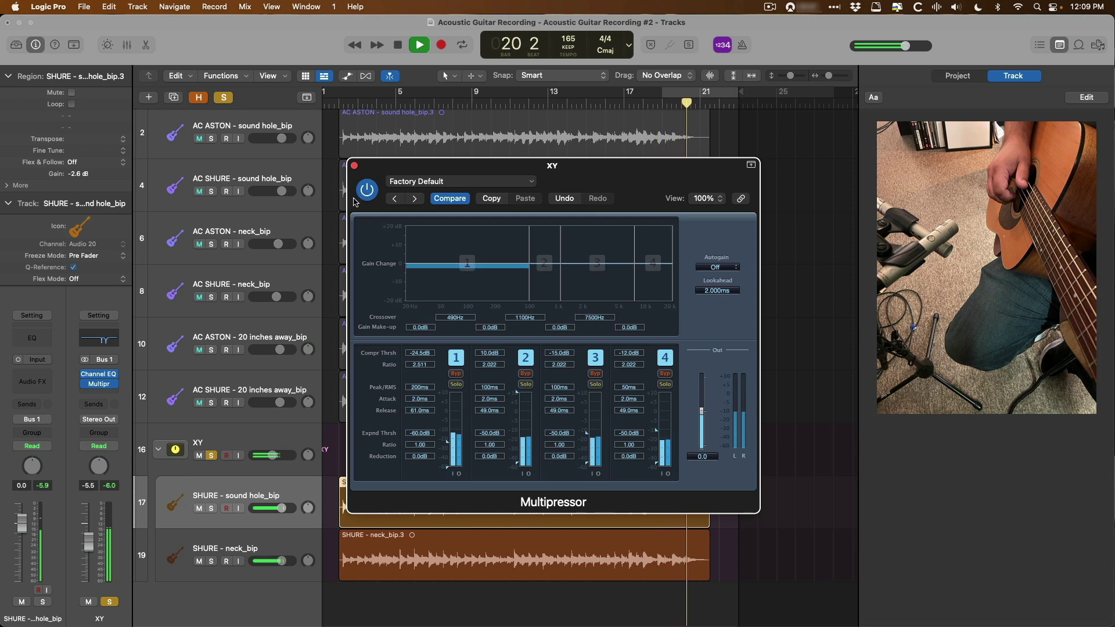
key("space")
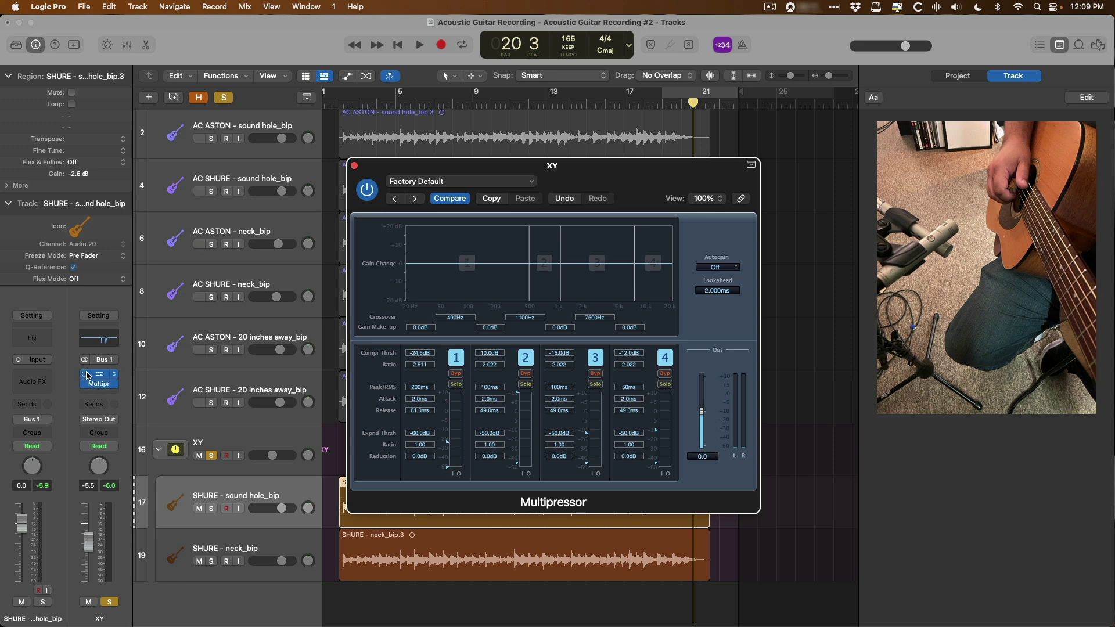
- Open the Channel EQ and the Multipressor of the XY stack together
key("v")
left_click(100, 388)
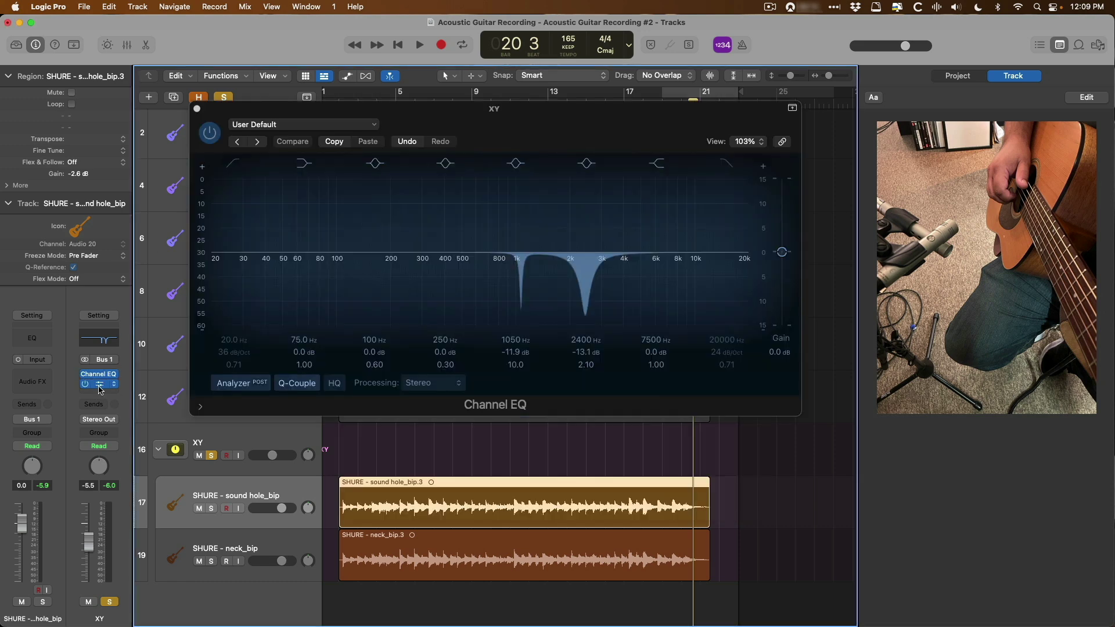
left_click(99, 388)
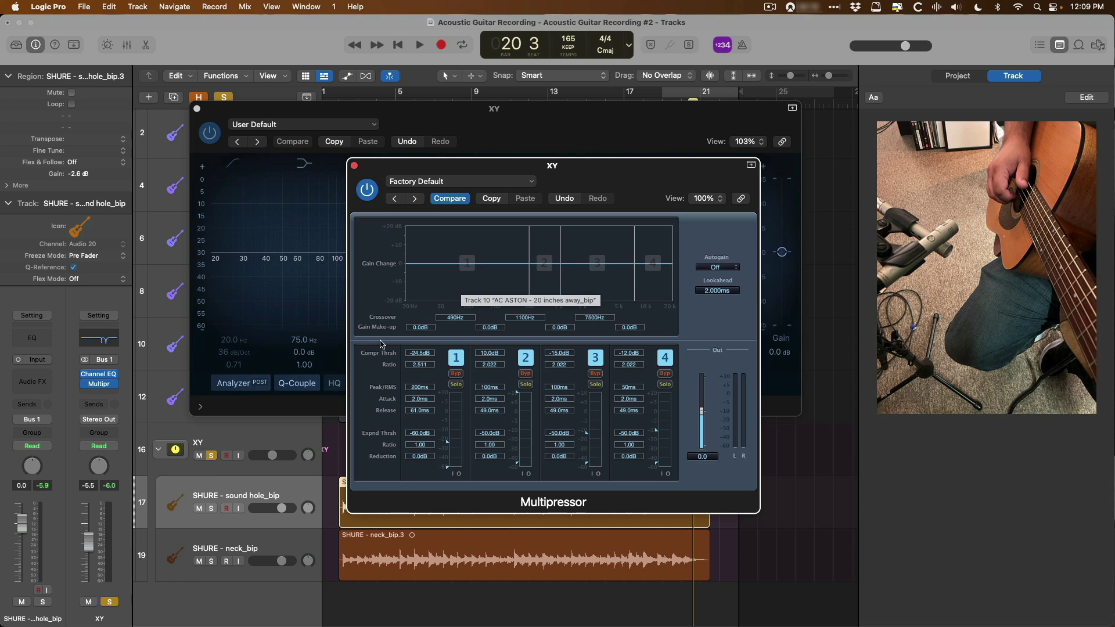
- Bypass the XY stack's Channel EQ and Multipressor, start playback, and re-enable both to compare the unprocessed and processed sound
left_click(84, 375)
left_click(85, 384)
mouse_move(90, 388)
key("space")
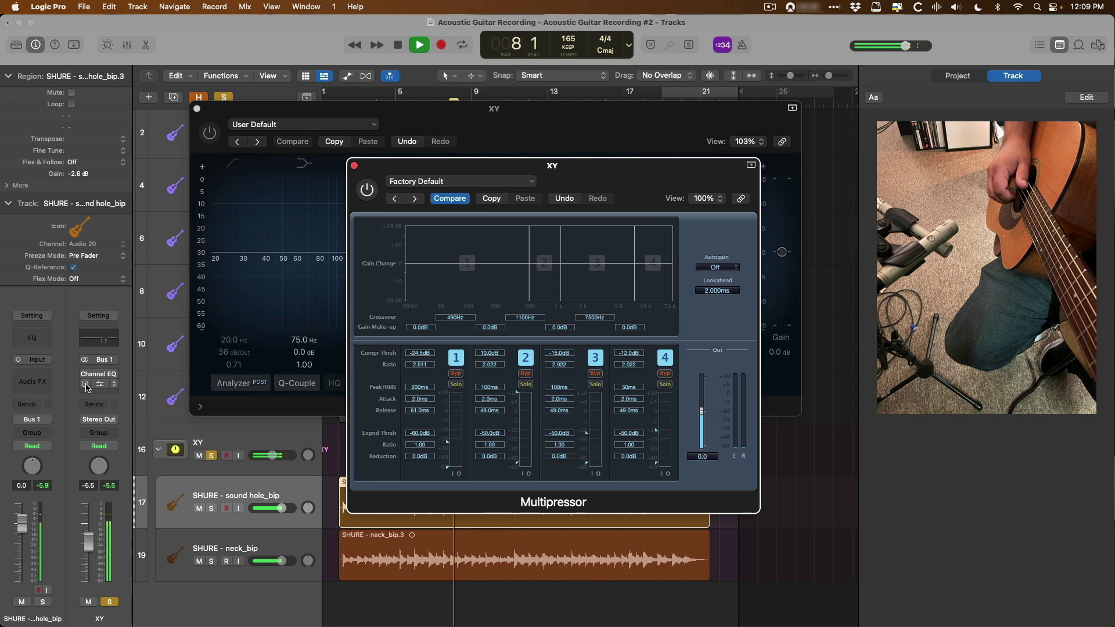
left_click(86, 384)
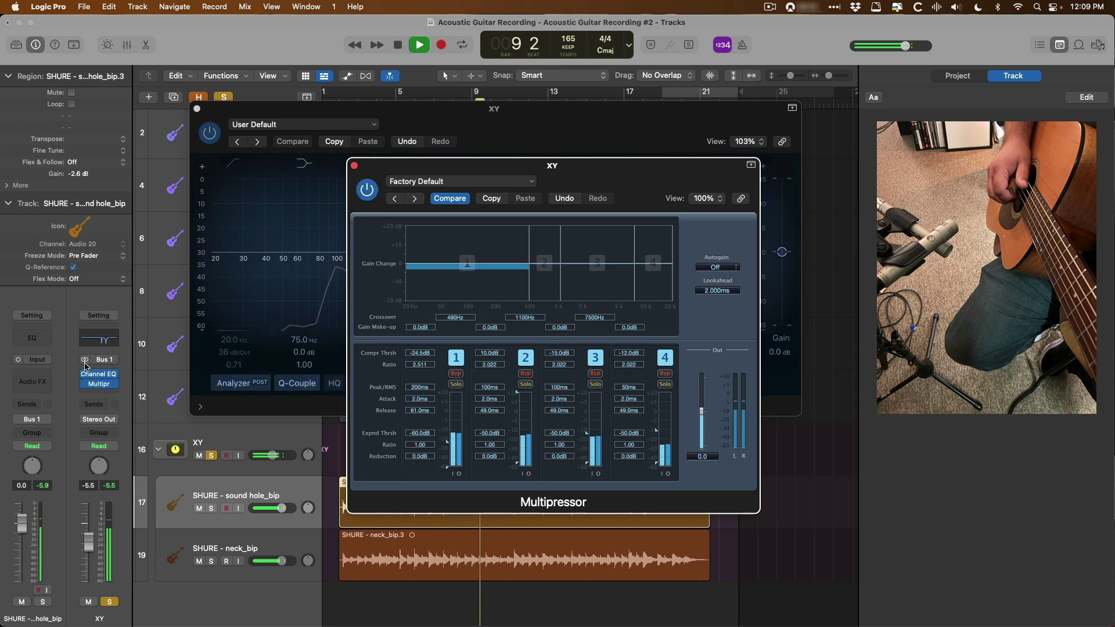
- Move the Multipressor window off the Channel EQ curve, and bypass and re-enable both plug-ins while the XY stack plays
left_click_drag(422, 164, 760, 261)
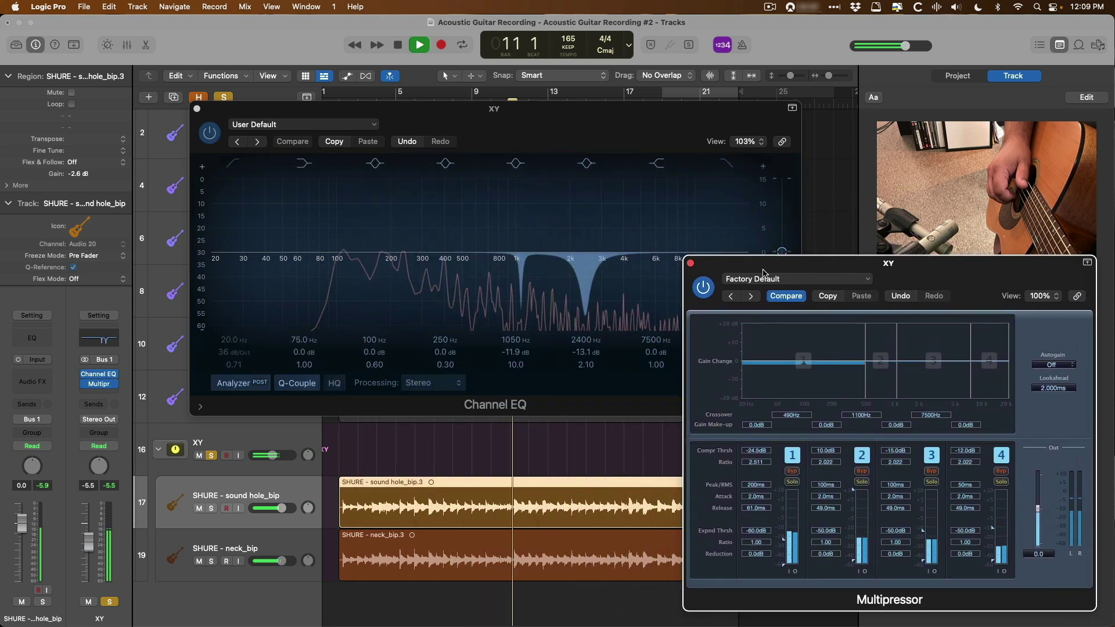
left_click(84, 375)
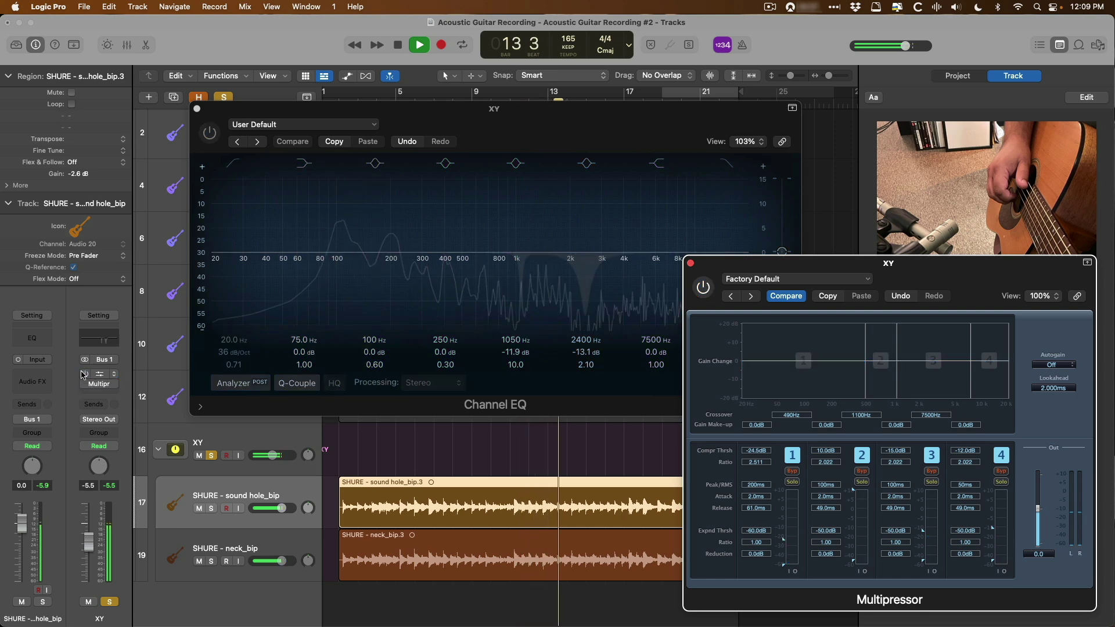
left_click(84, 375)
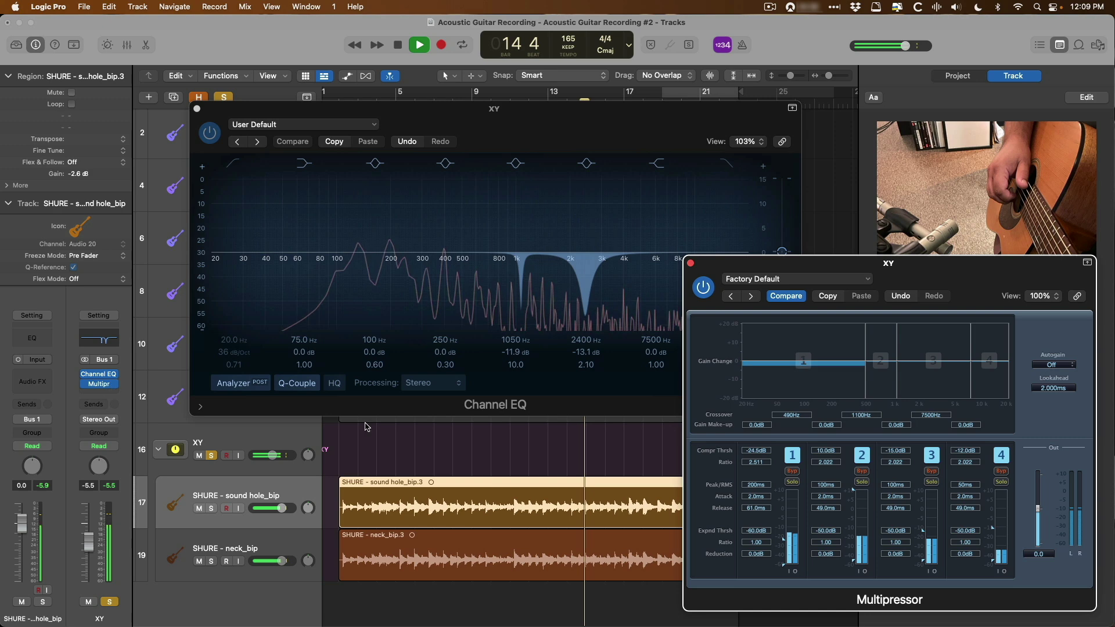
- Raise the Multipressor's output level to 1.2 dB, compare the XY stack with both plug-ins bypassed and re-enabled, and stop playback
left_click_drag(1037, 510, 1037, 507)
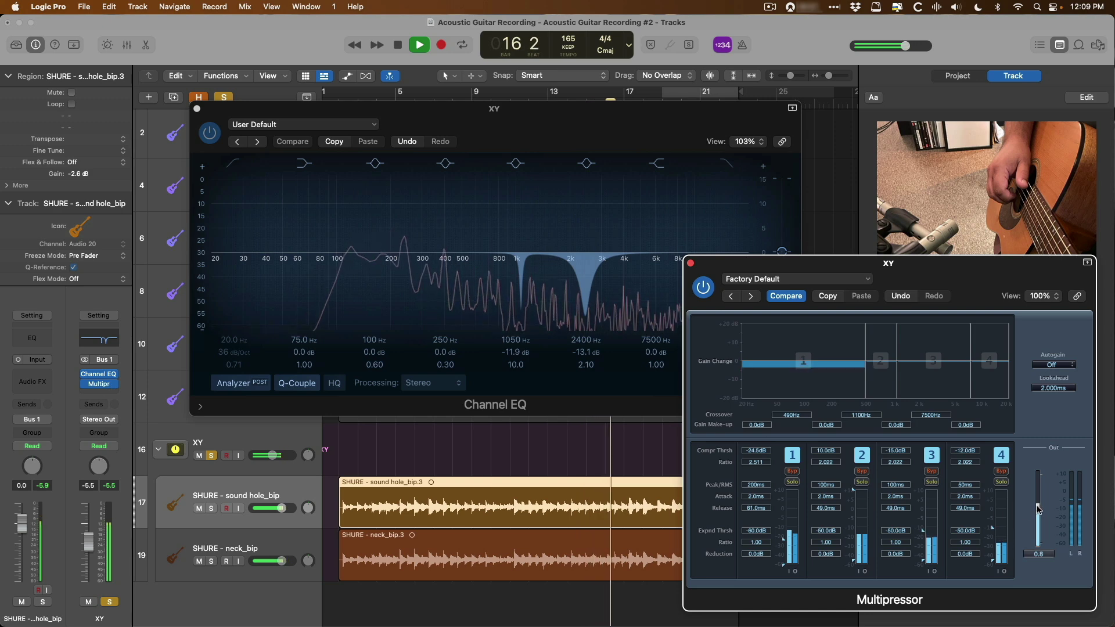
left_click(83, 384)
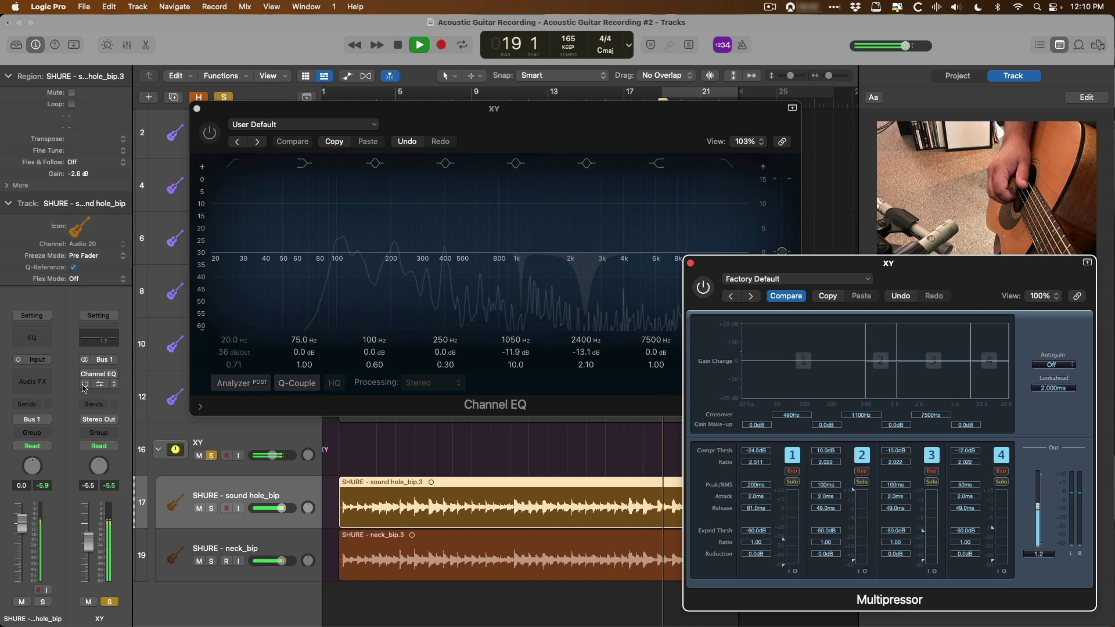
left_click(85, 376)
key("space")
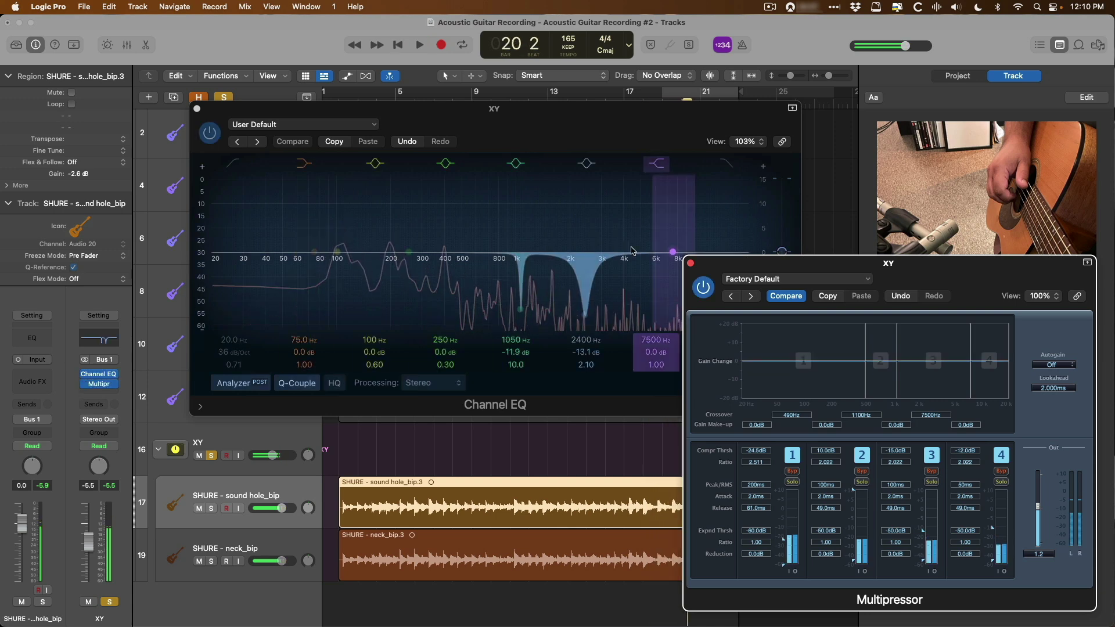